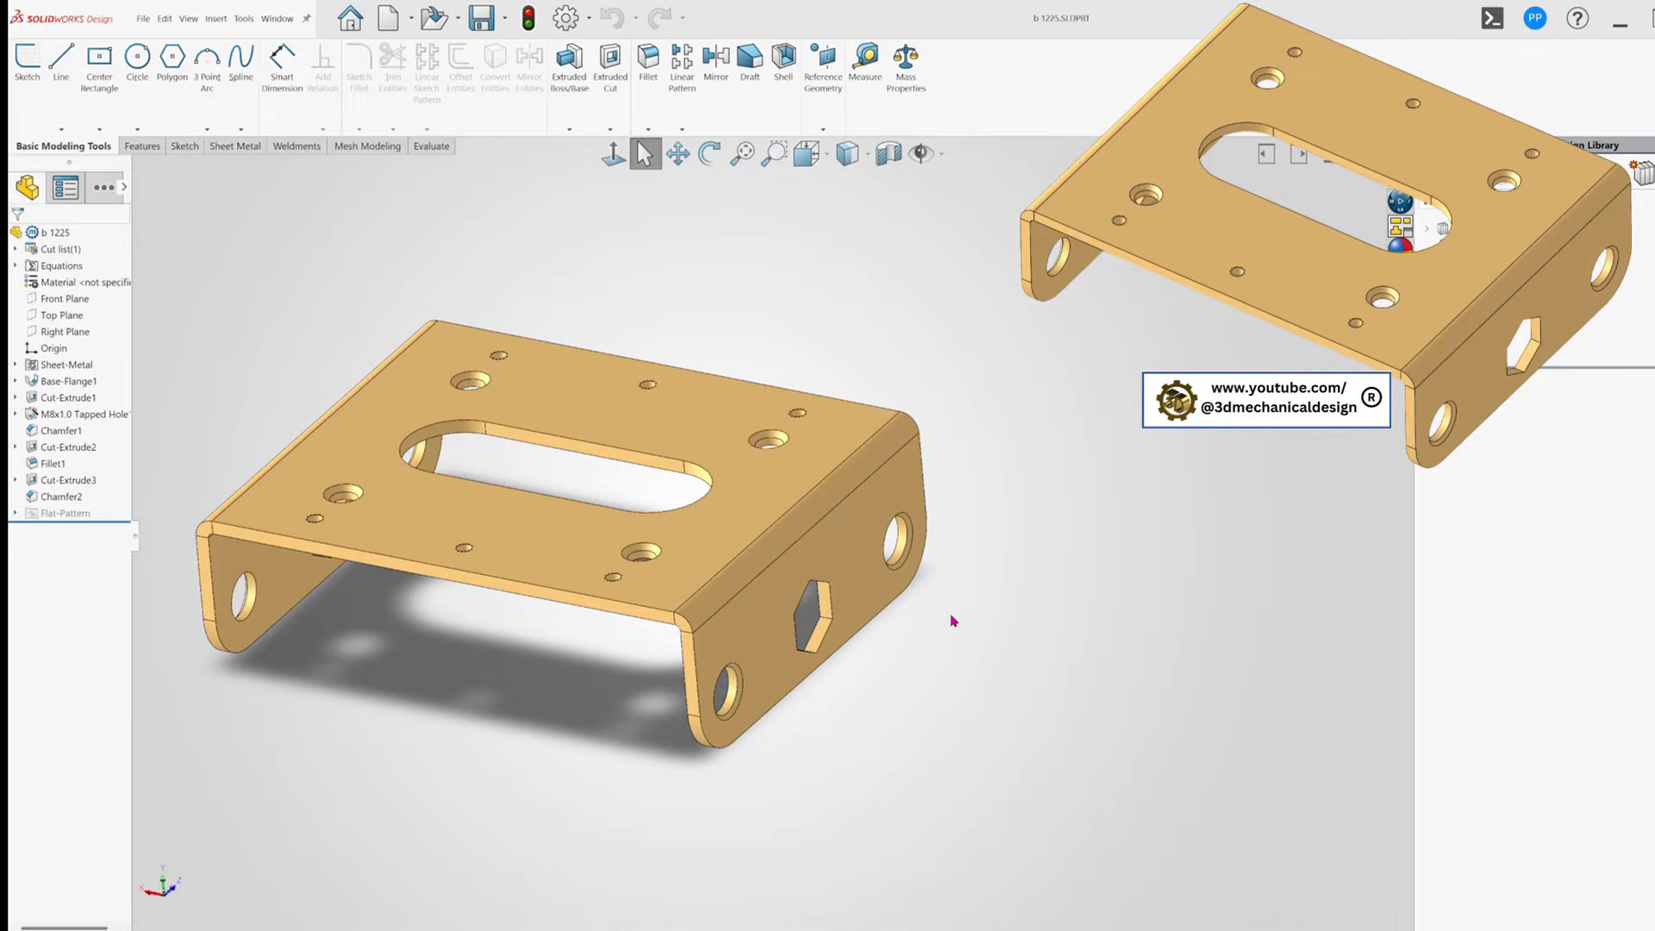
# Roll the bracket's feature history back to just before Fillet1 and return it to the end to review the model.
pyautogui.moveTo(590, 675); pyautogui.dragTo(668, 667, button='middle')
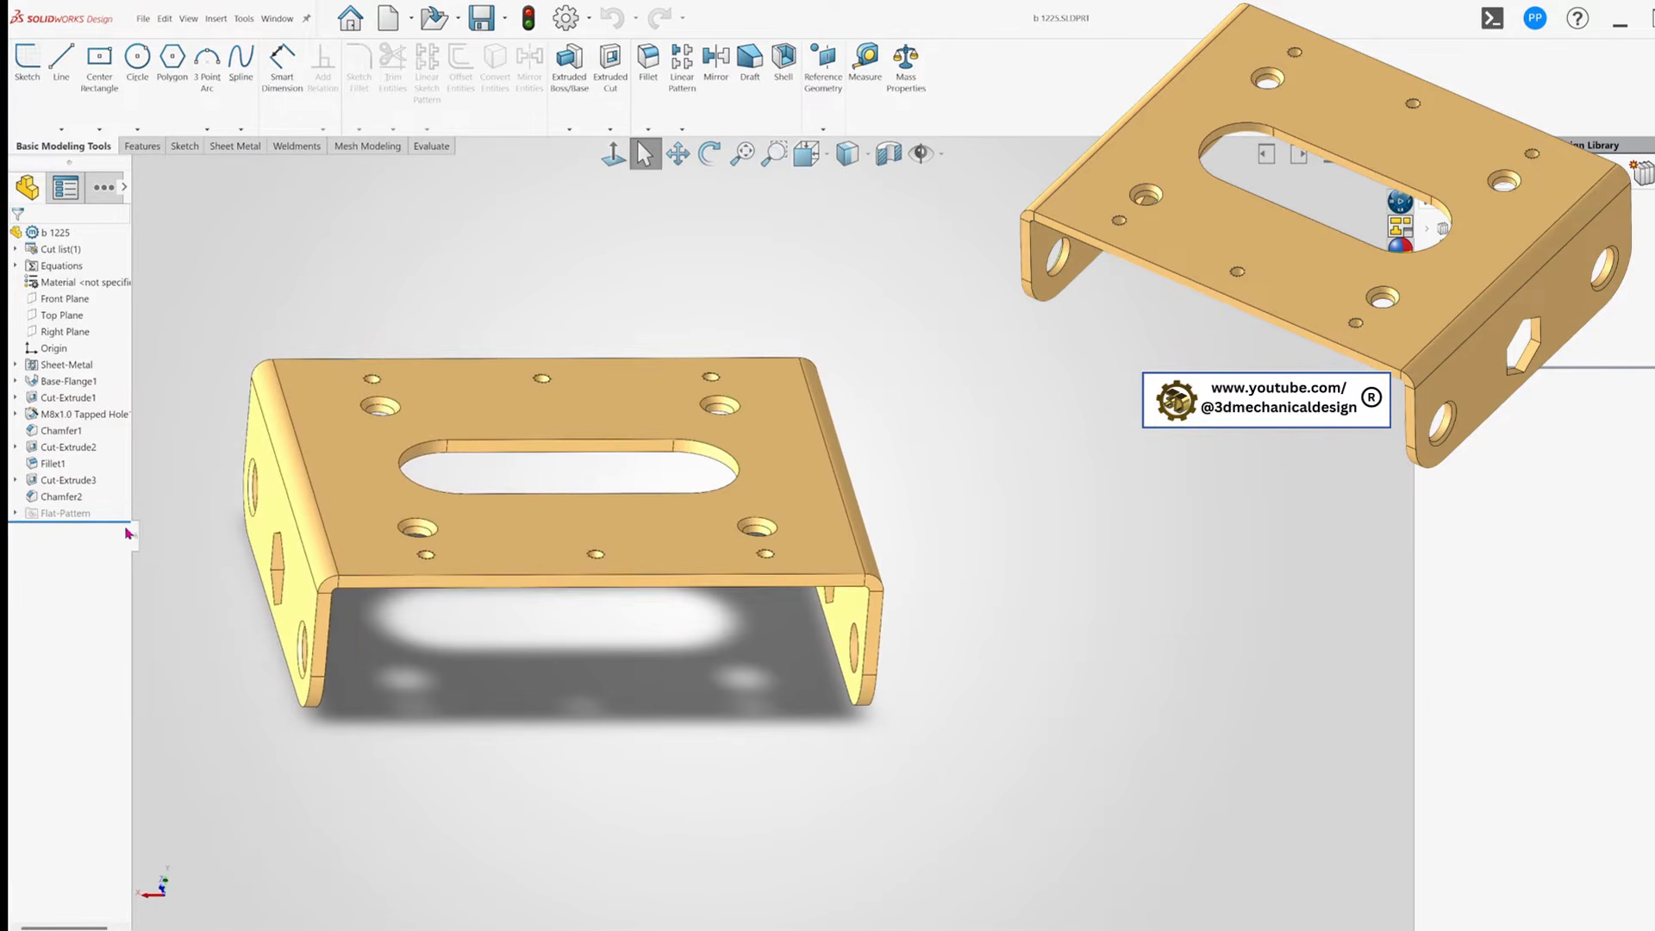
pyautogui.moveTo(129, 521); pyautogui.dragTo(117, 454)
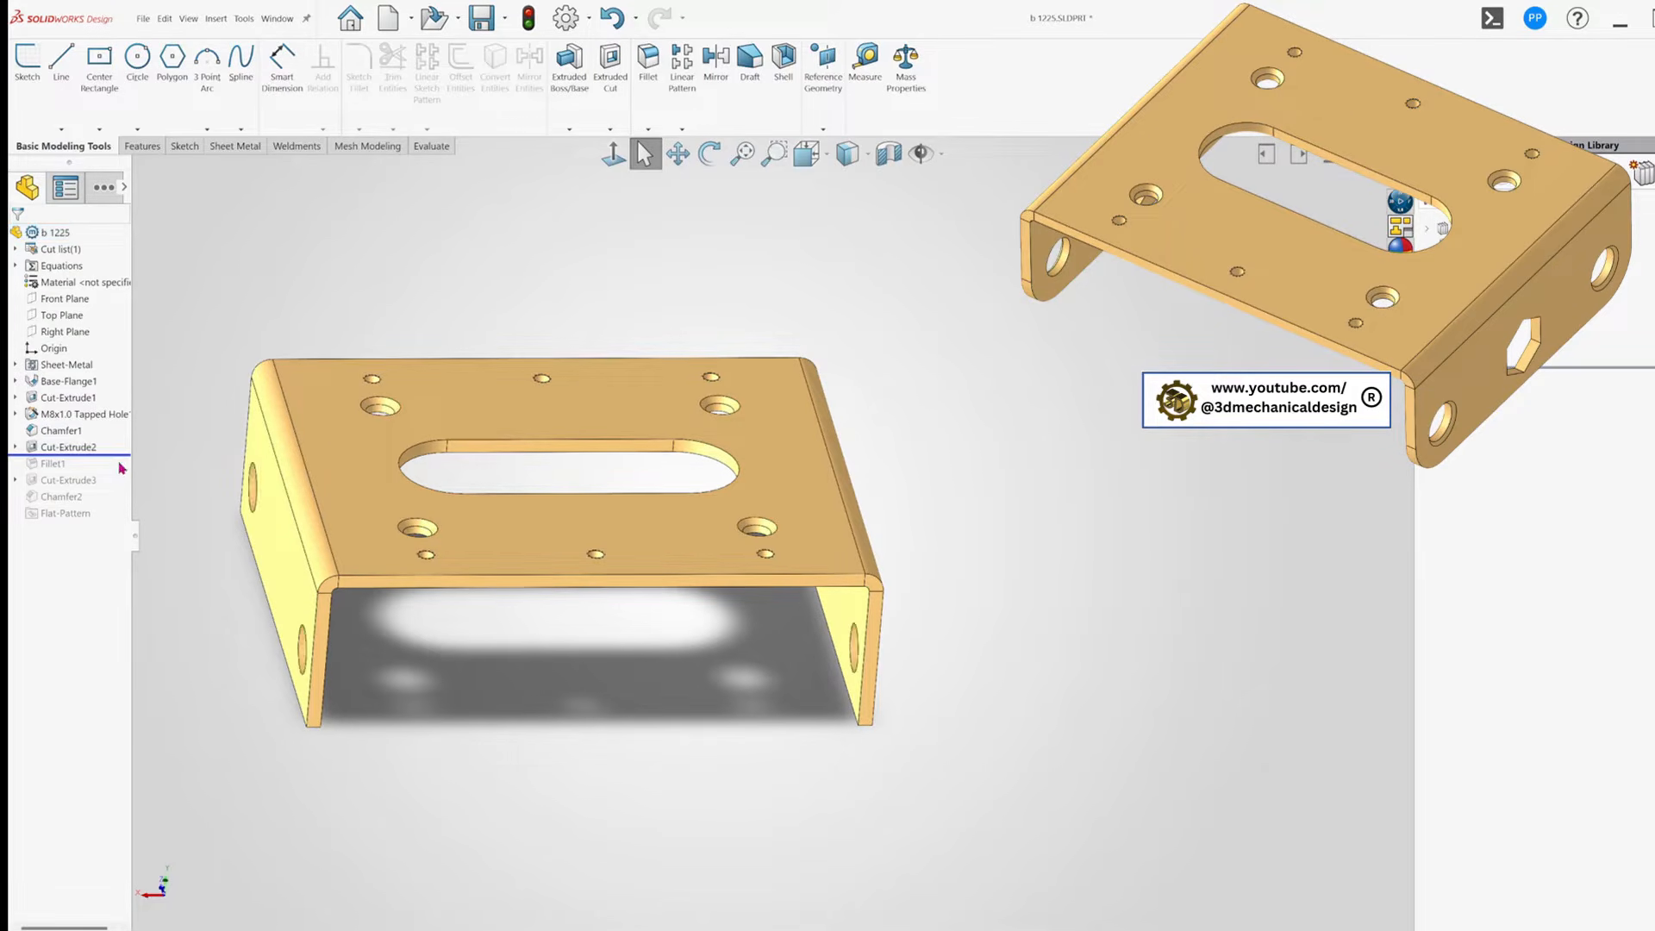
pyautogui.moveTo(297, 551); pyautogui.dragTo(170, 479, button='middle')
pyautogui.moveTo(125, 455); pyautogui.dragTo(127, 522)
pyautogui.moveTo(595, 754); pyautogui.dragTo(406, 713, button='middle')
# Open the base flange's profile sketch for editing.
pyautogui.click(16, 381)
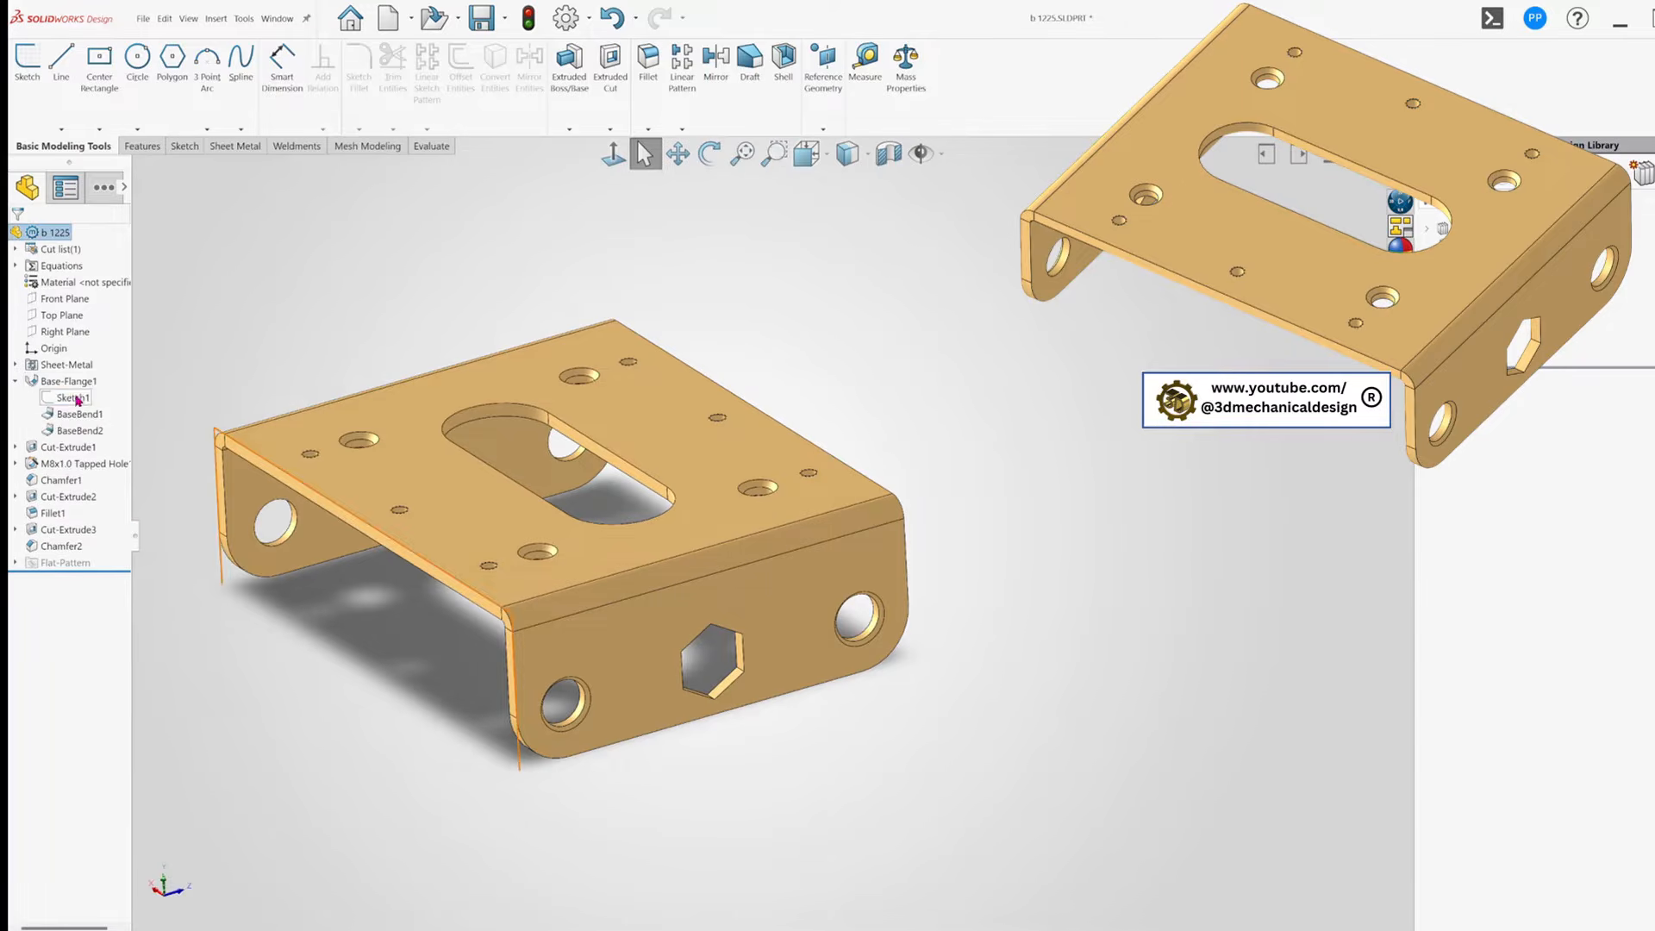
pyautogui.rightClick(67, 398)
pyautogui.click(94, 364)
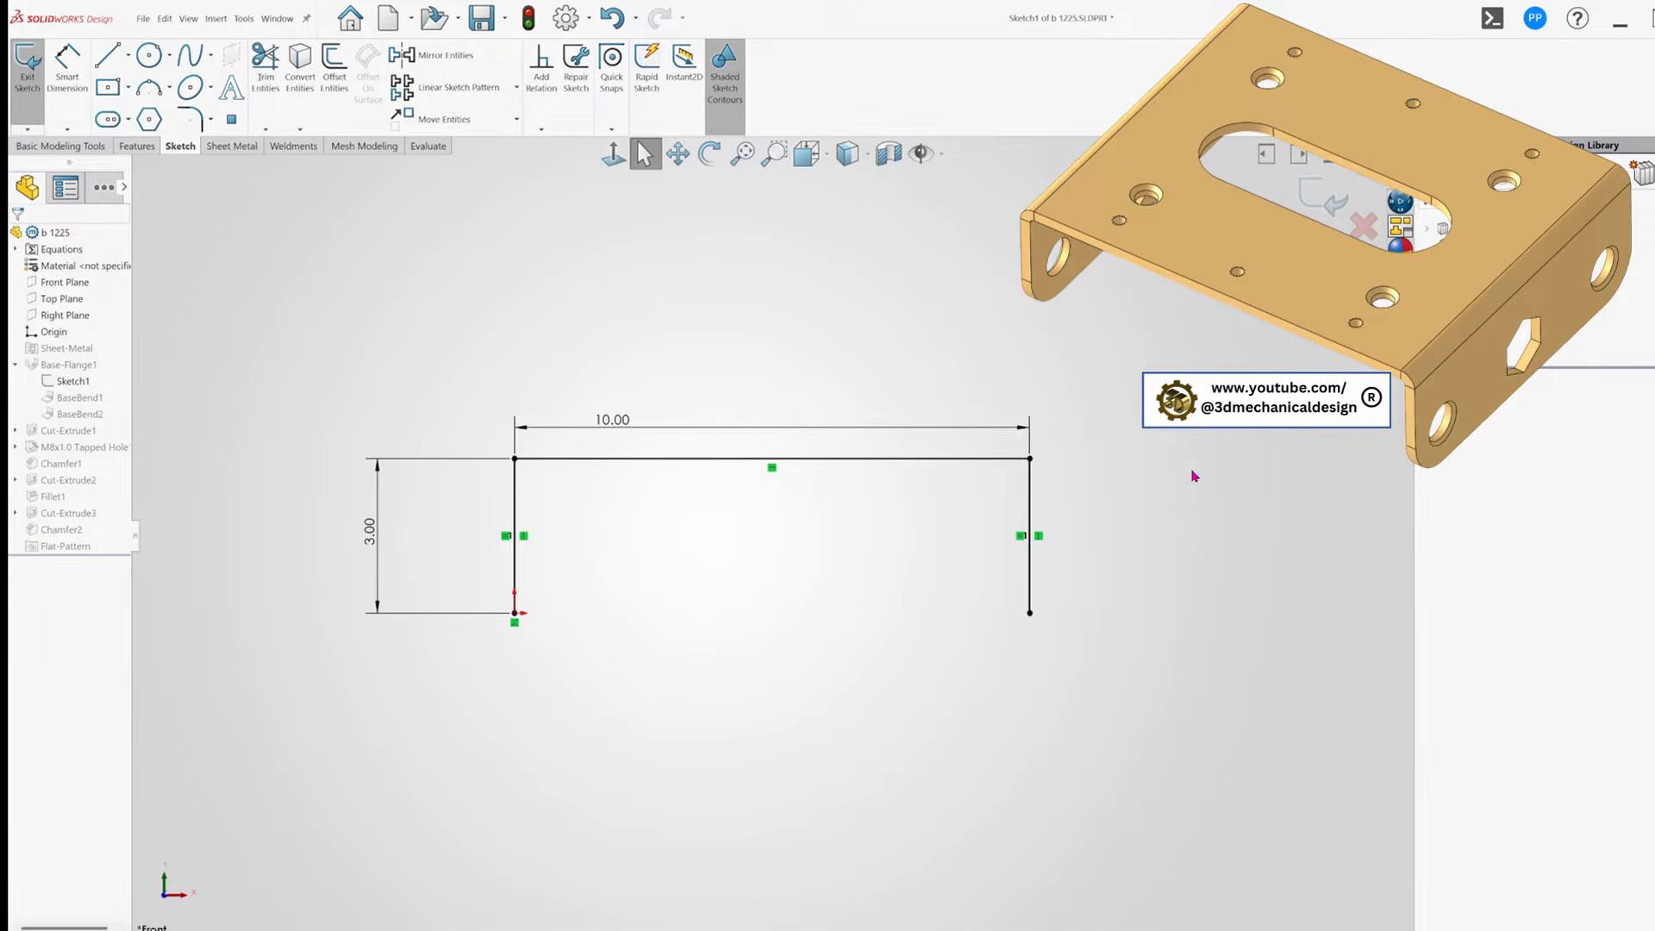
pyautogui.scroll(-2, 1172, 500)
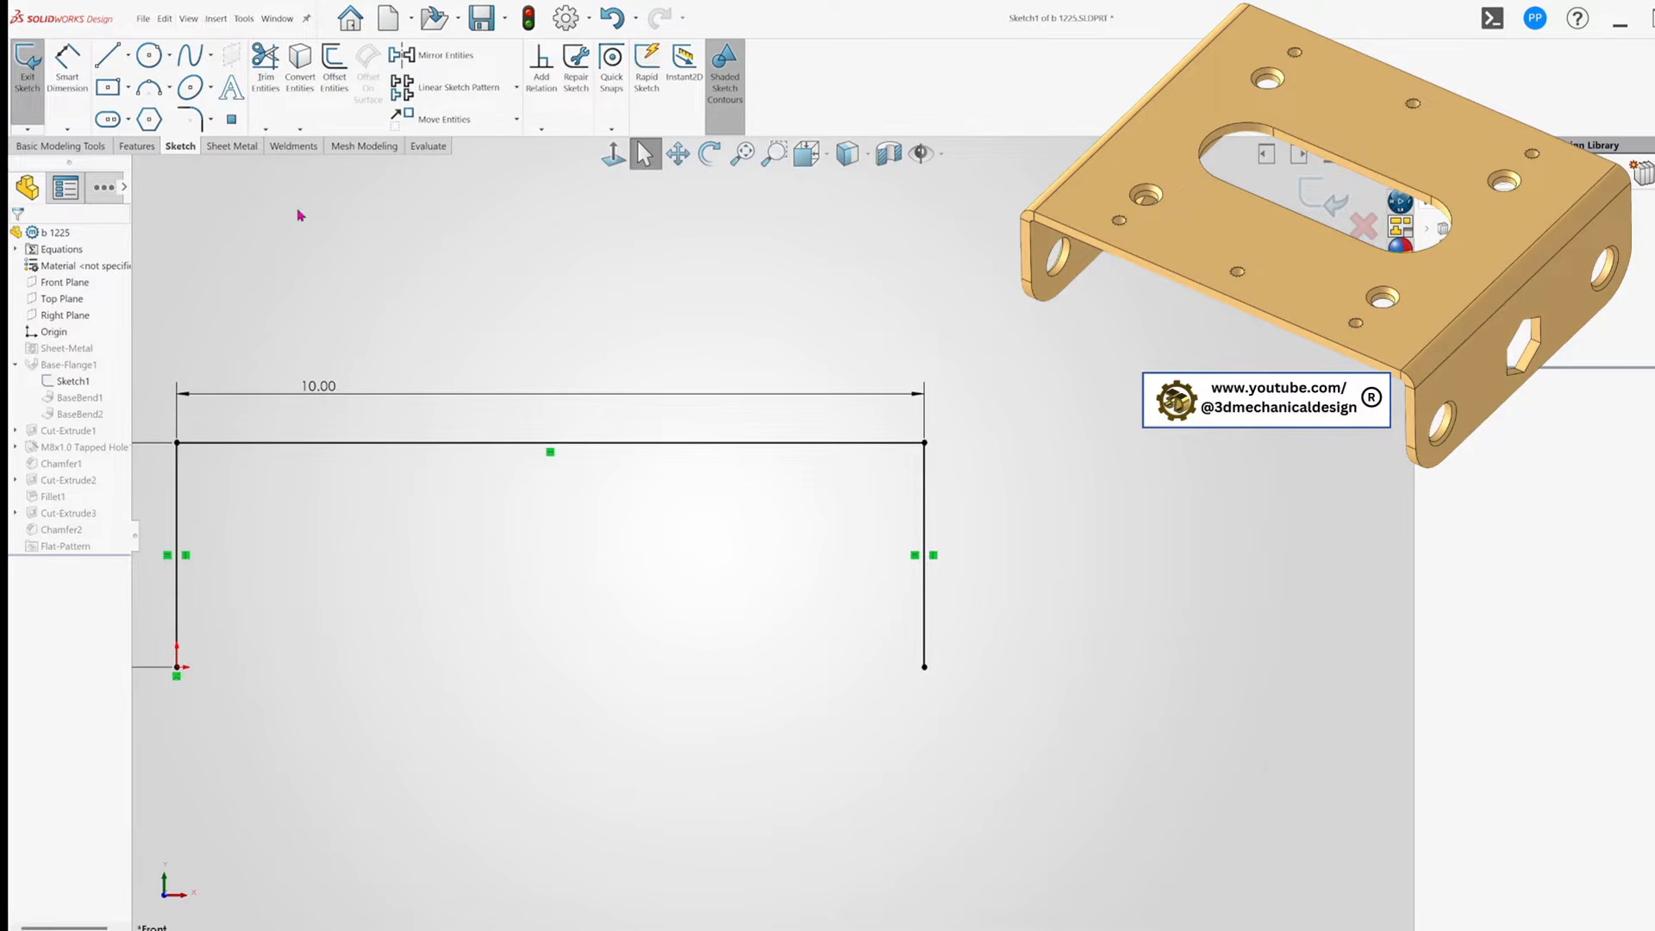
pyautogui.click(238, 19)
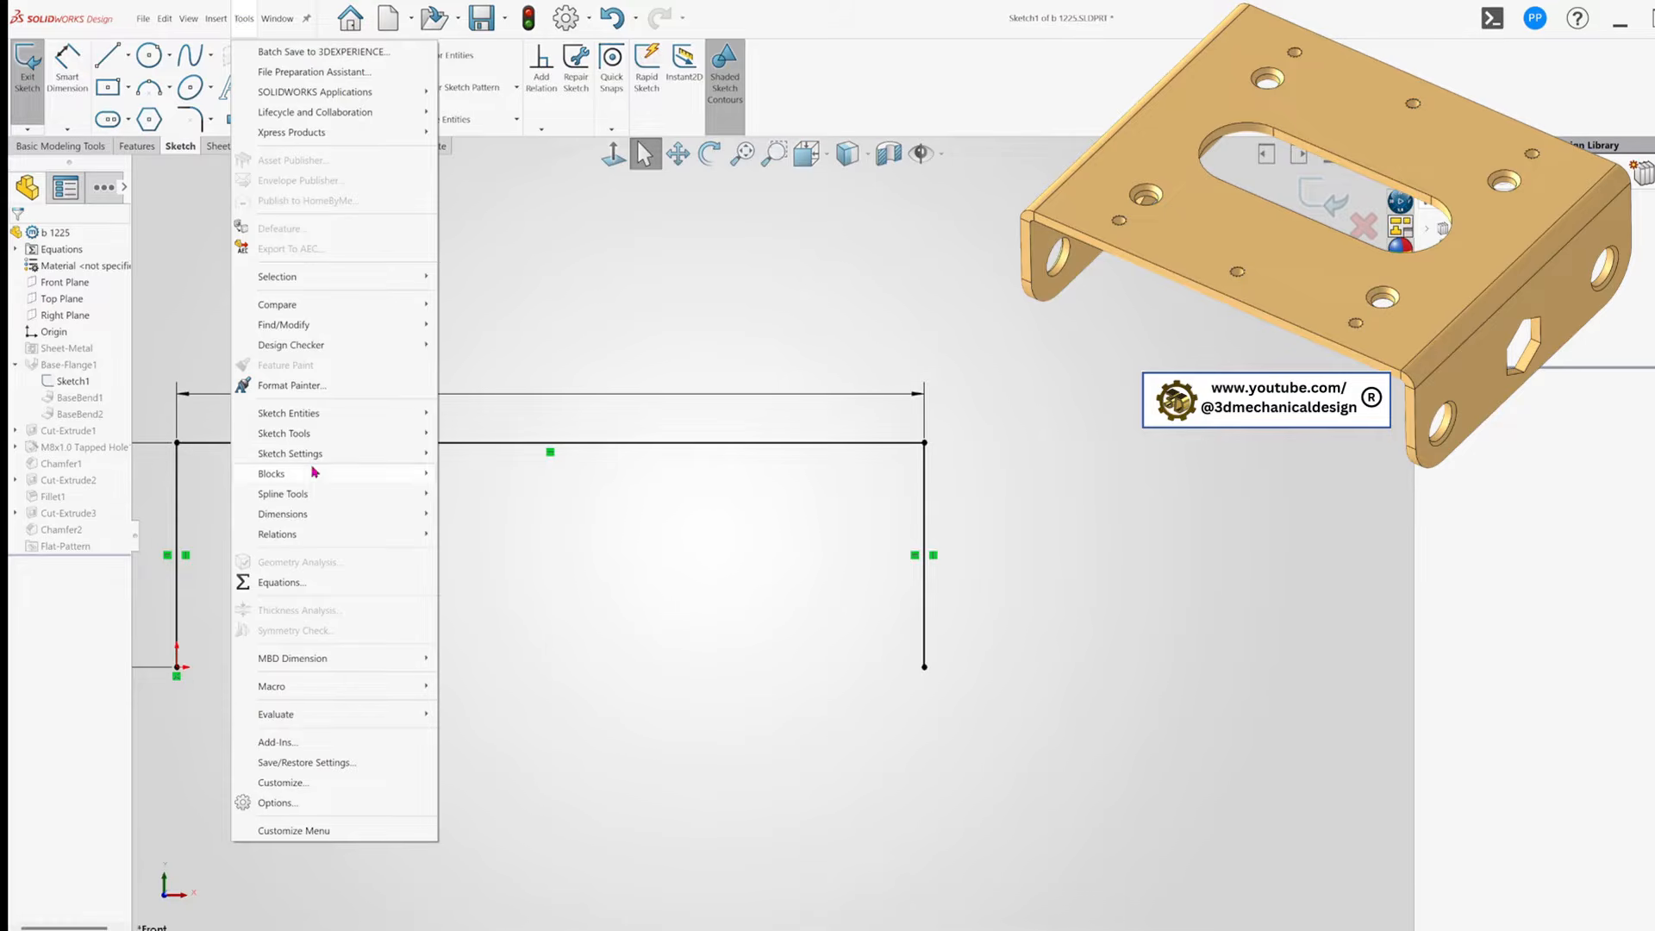
pyautogui.moveTo(317, 452)
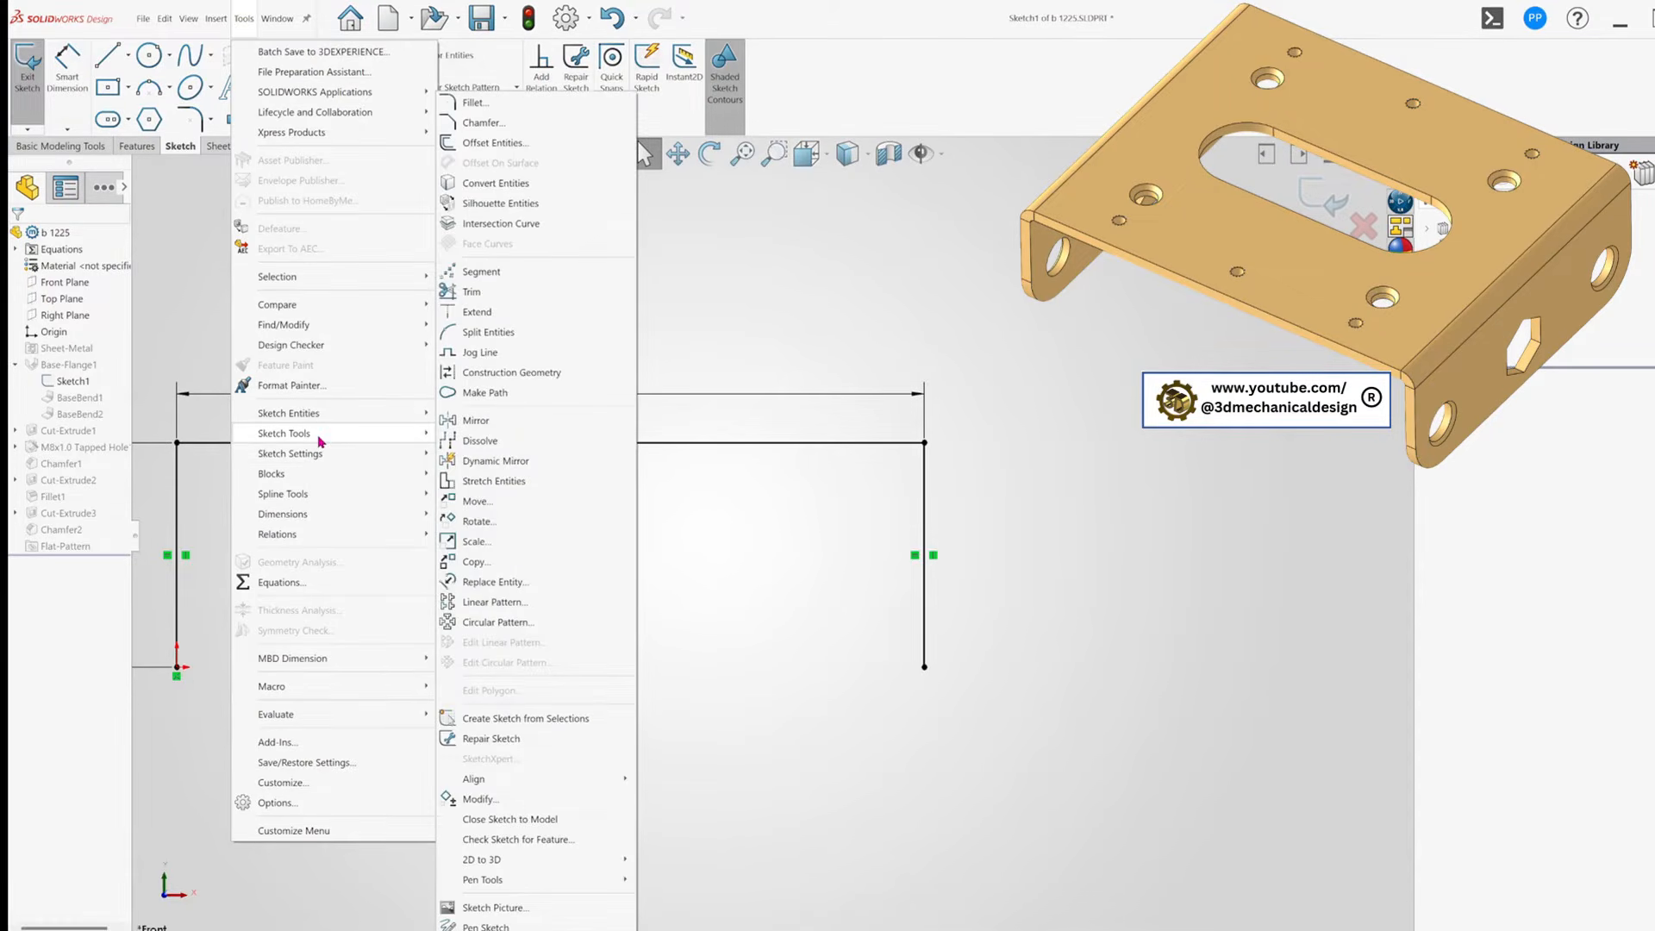
pyautogui.click(578, 589)
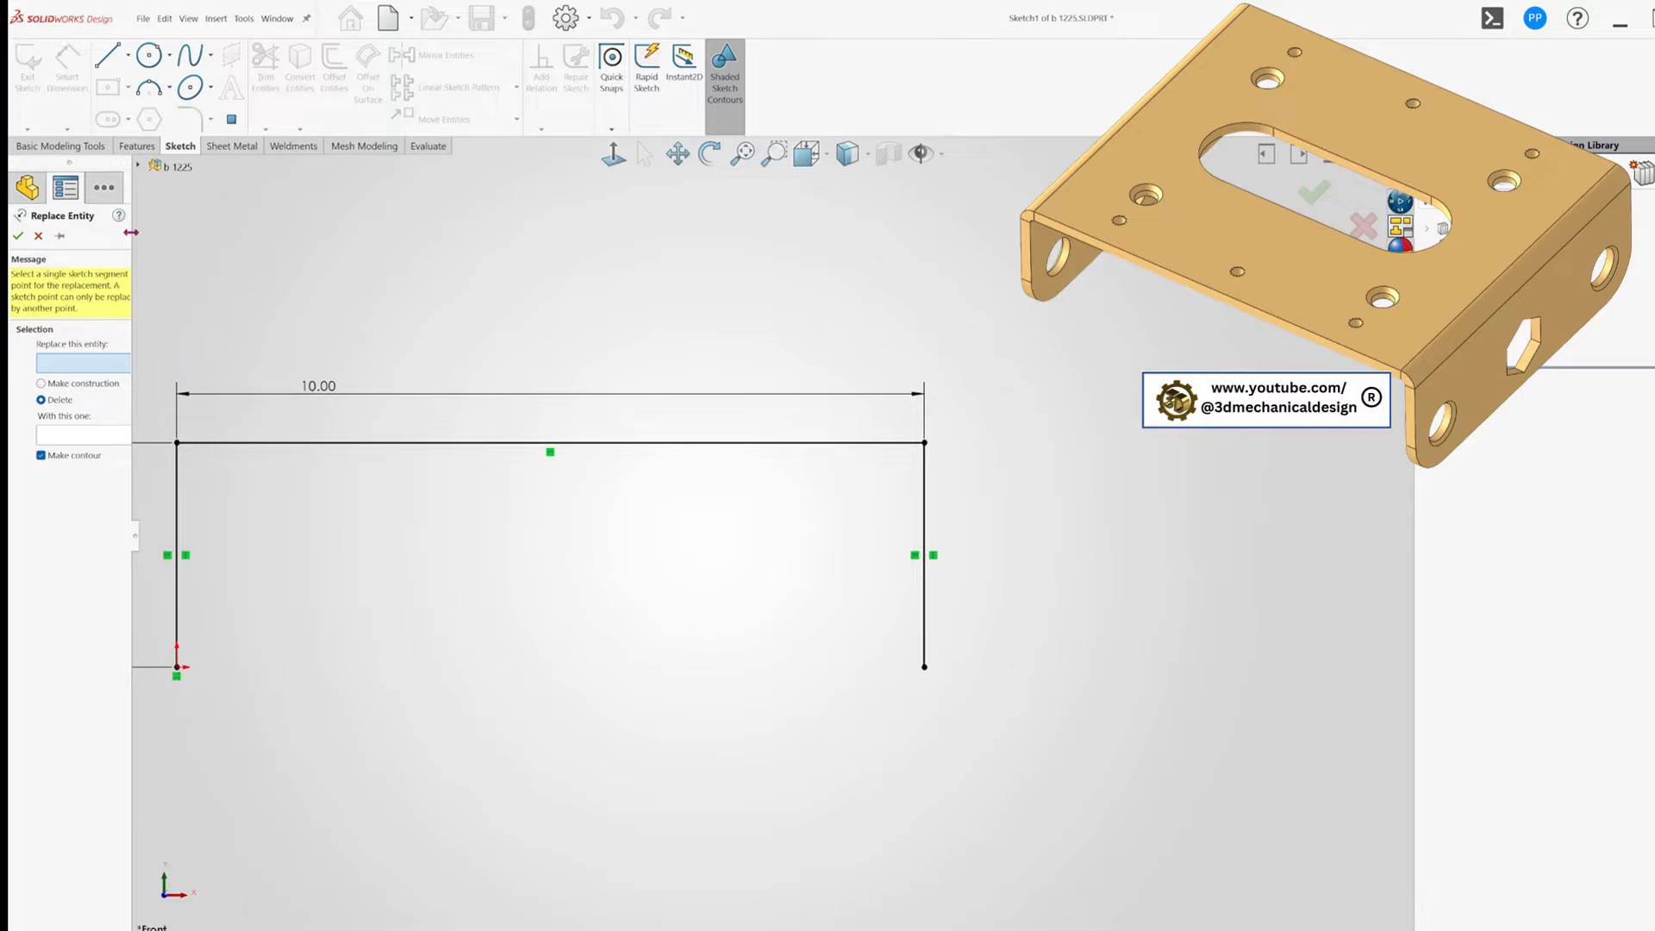
pyautogui.click(39, 236)
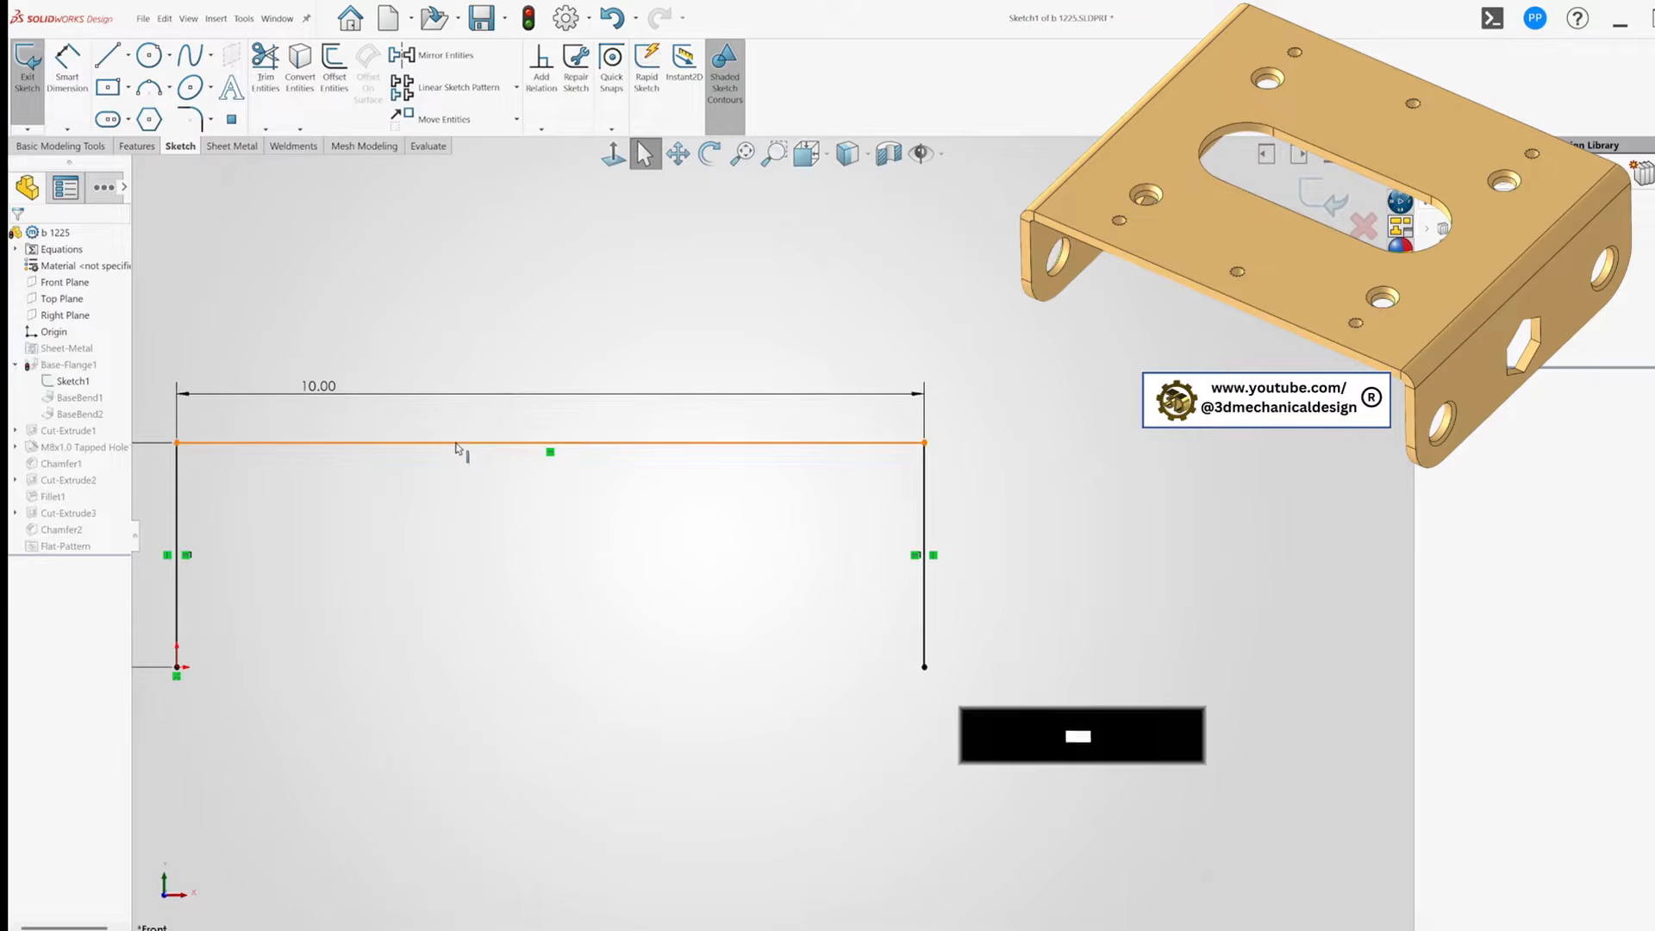
pyautogui.click(457, 444)
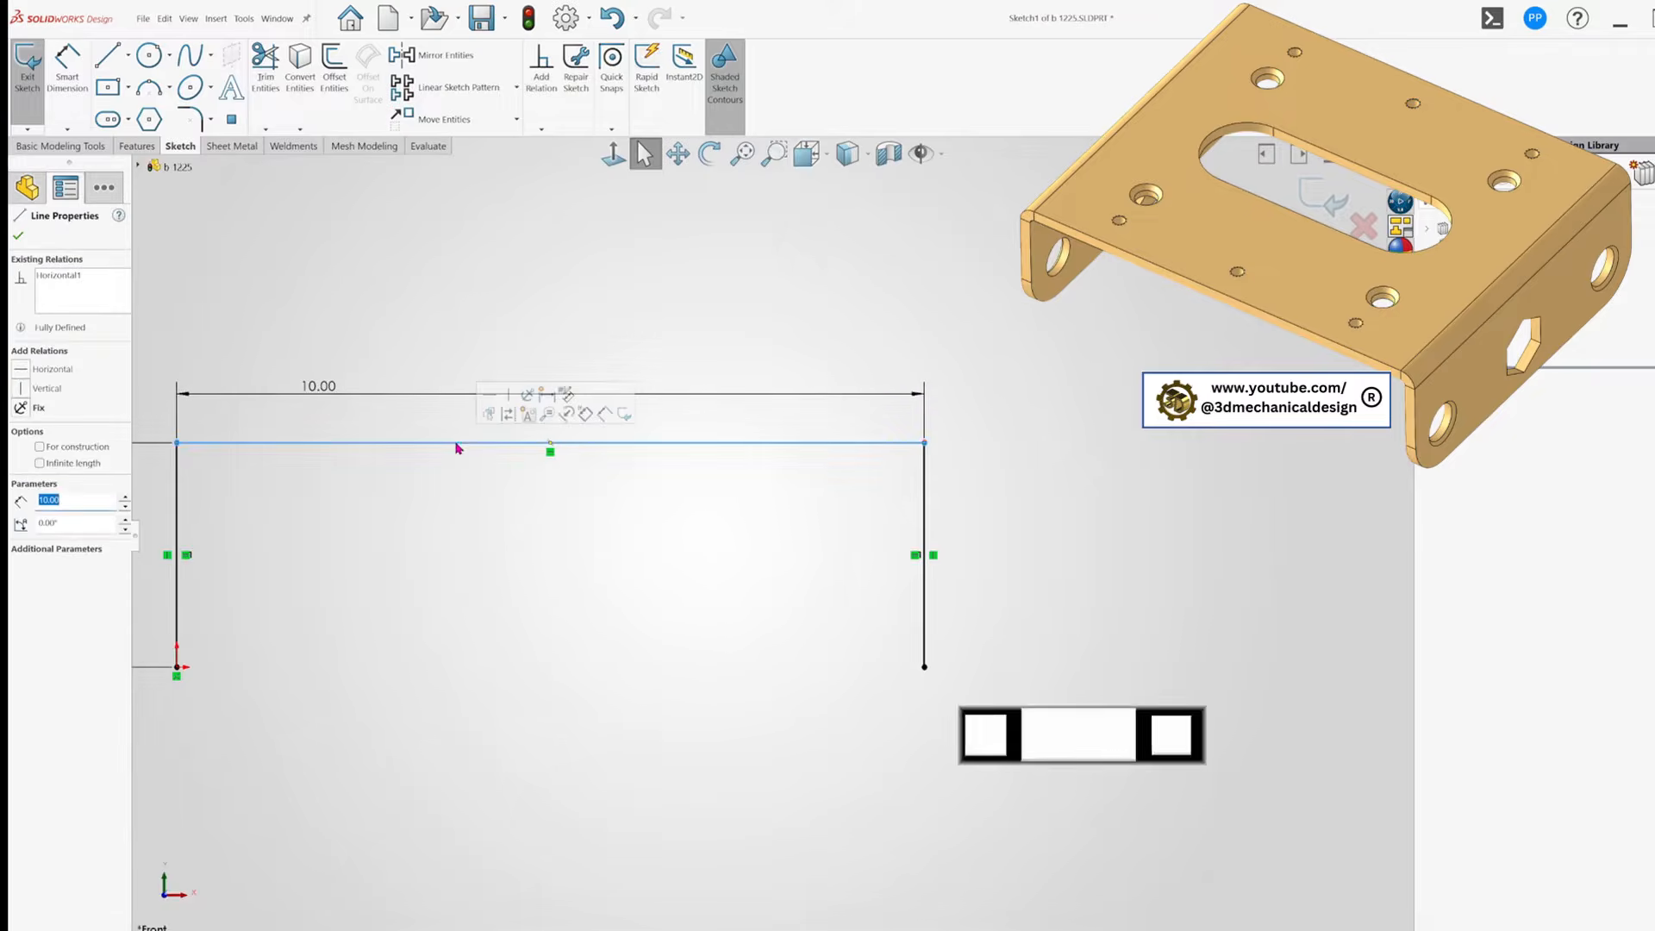
pyautogui.click(566, 415)
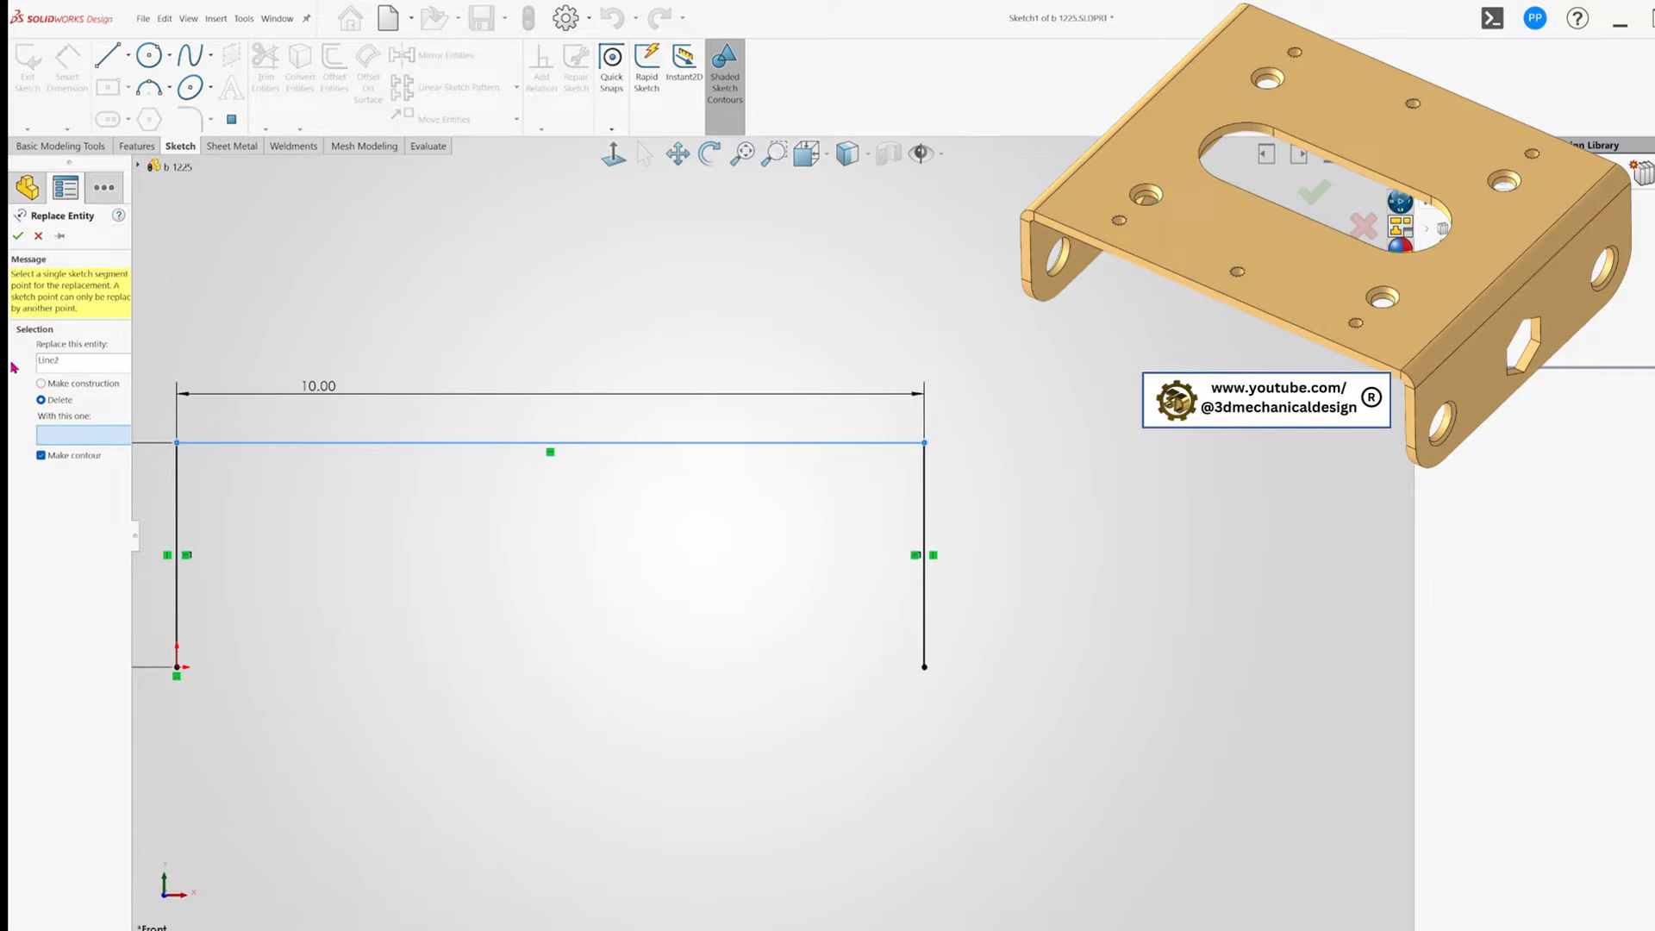
pyautogui.click(32, 236)
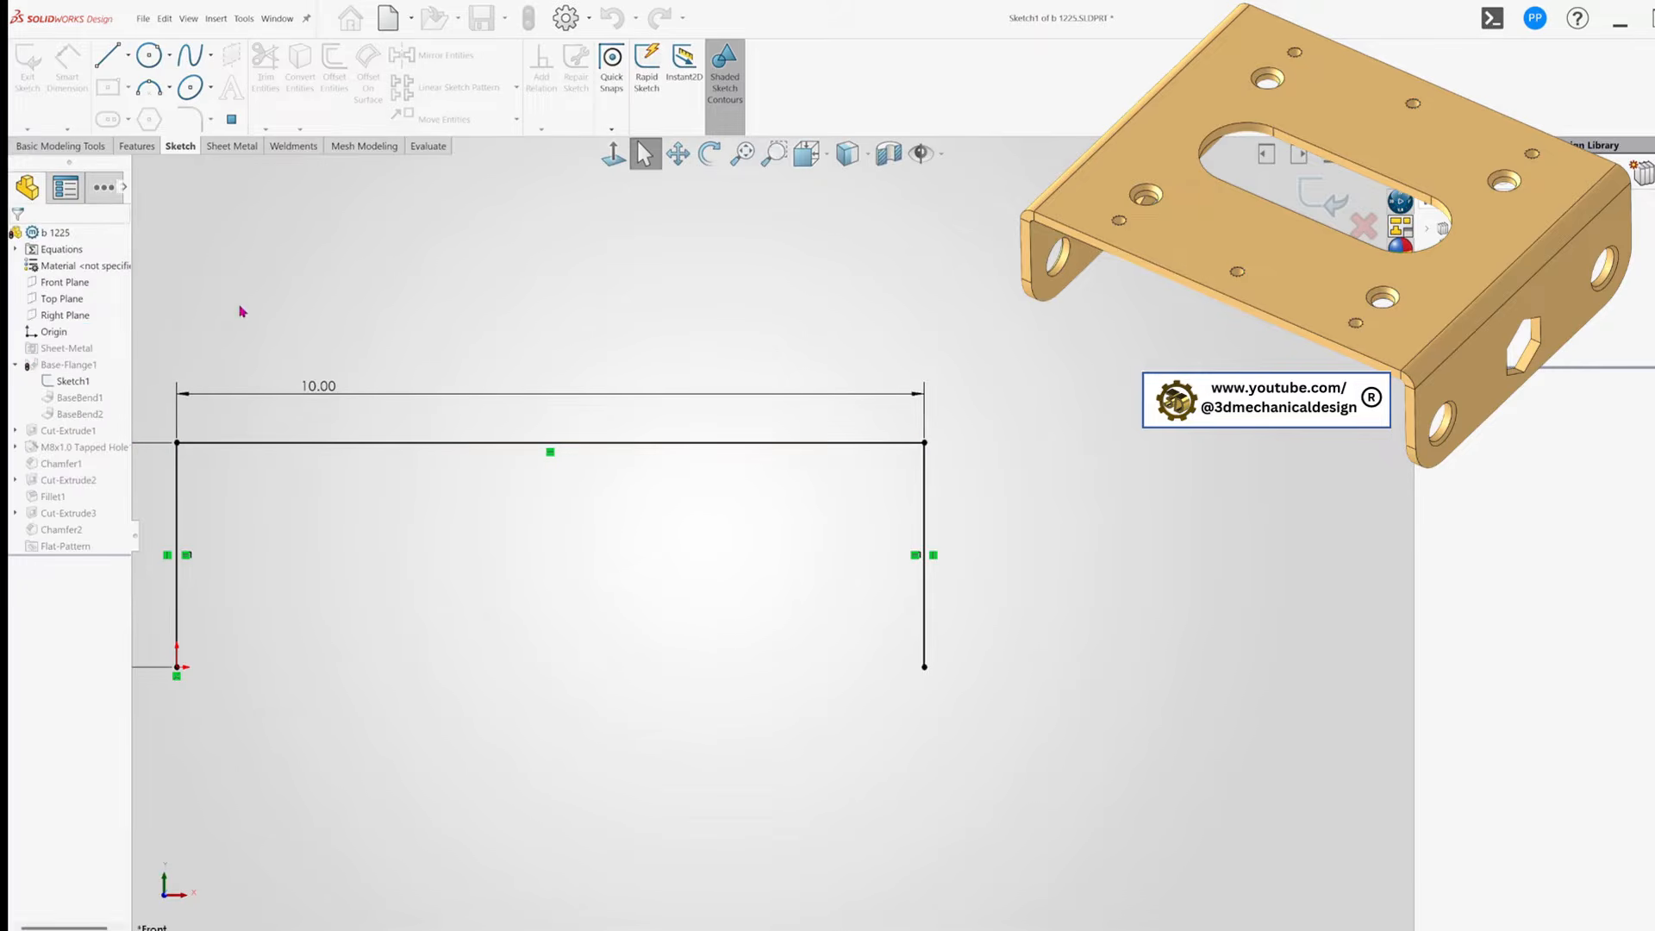
# Sketch three connected lines above the profile, joining its two upper corners with sloped sides about 1.8 long and a horizontal top.
pyautogui.press('z')
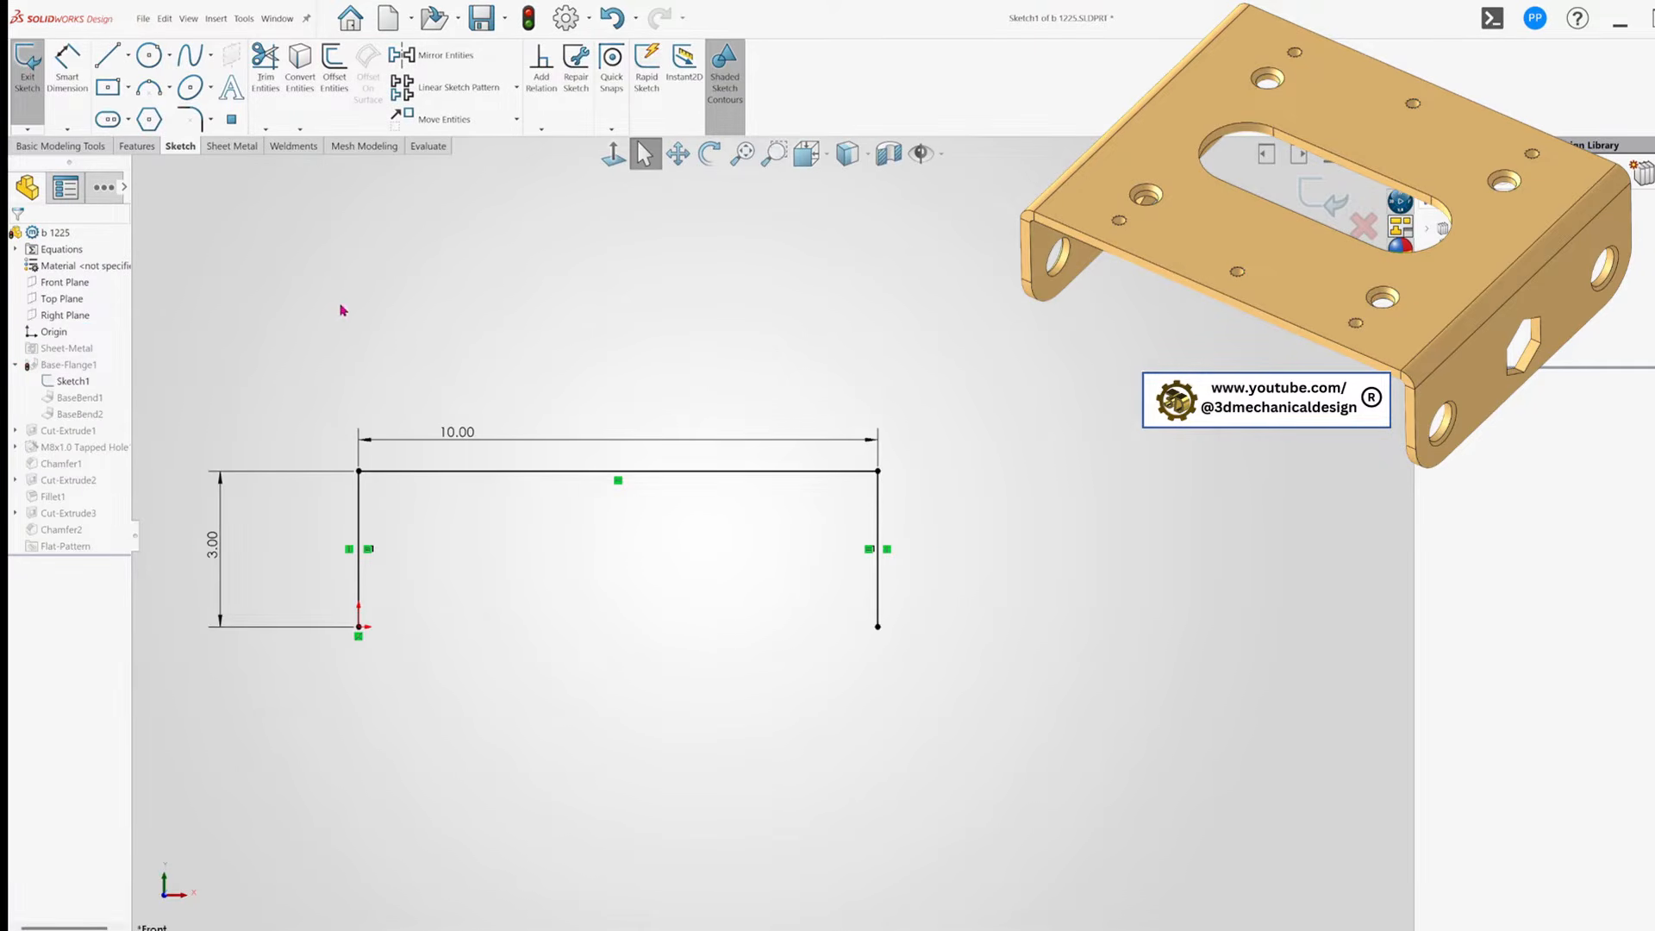
pyautogui.press('s')
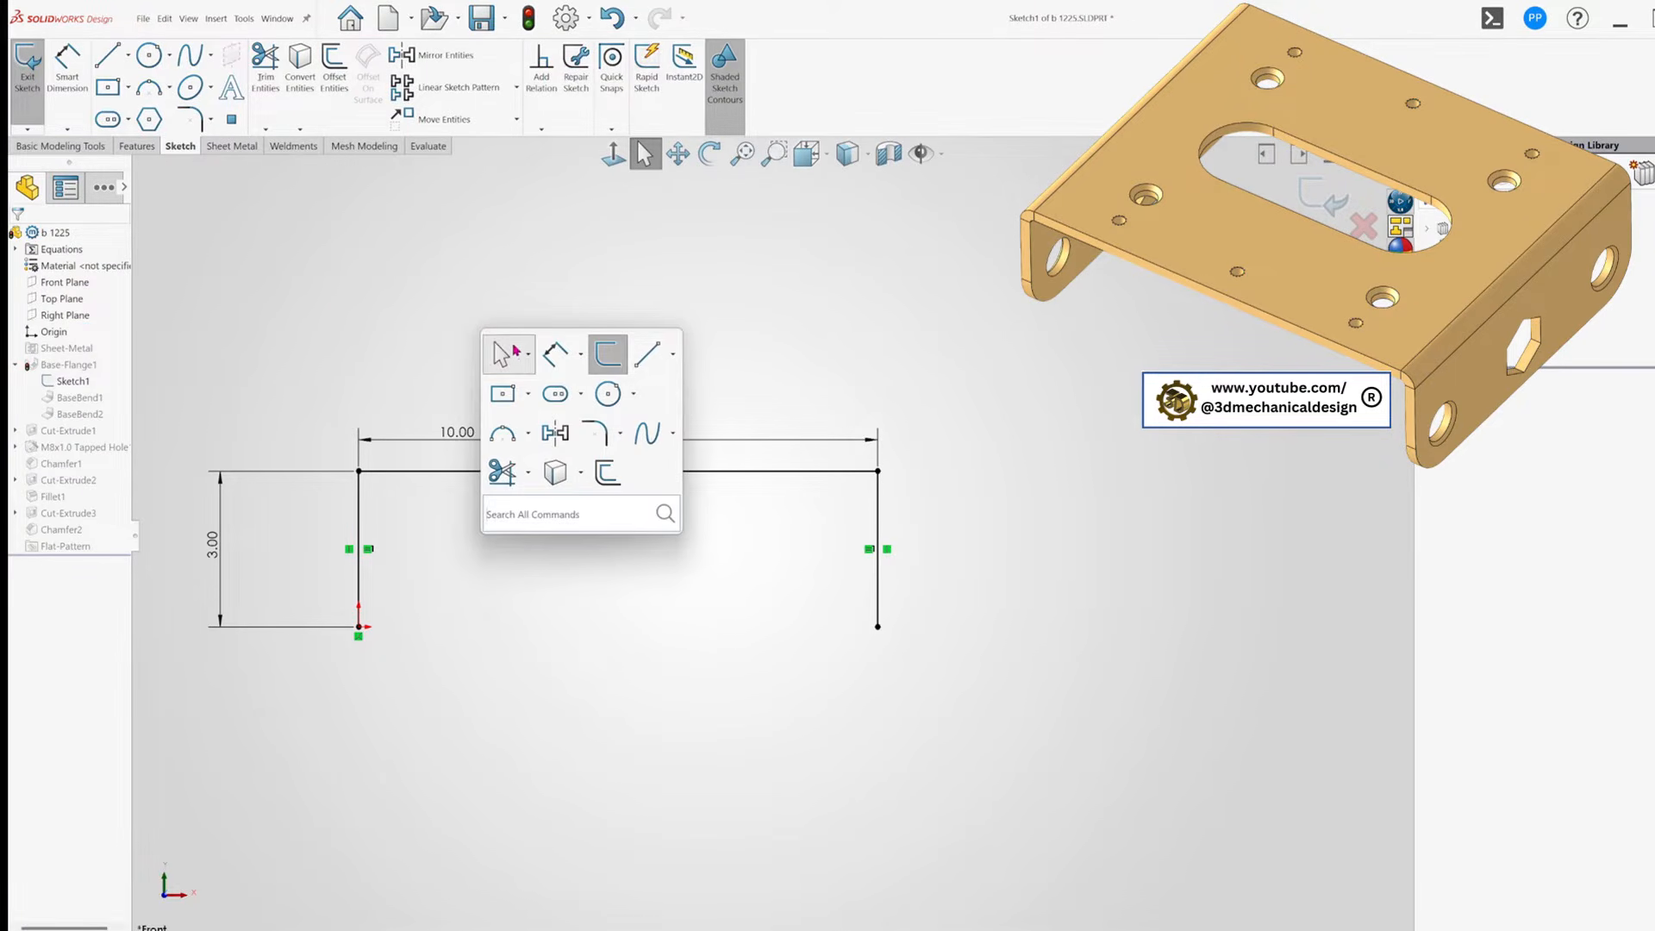
pyautogui.click(647, 352)
pyautogui.click(360, 472)
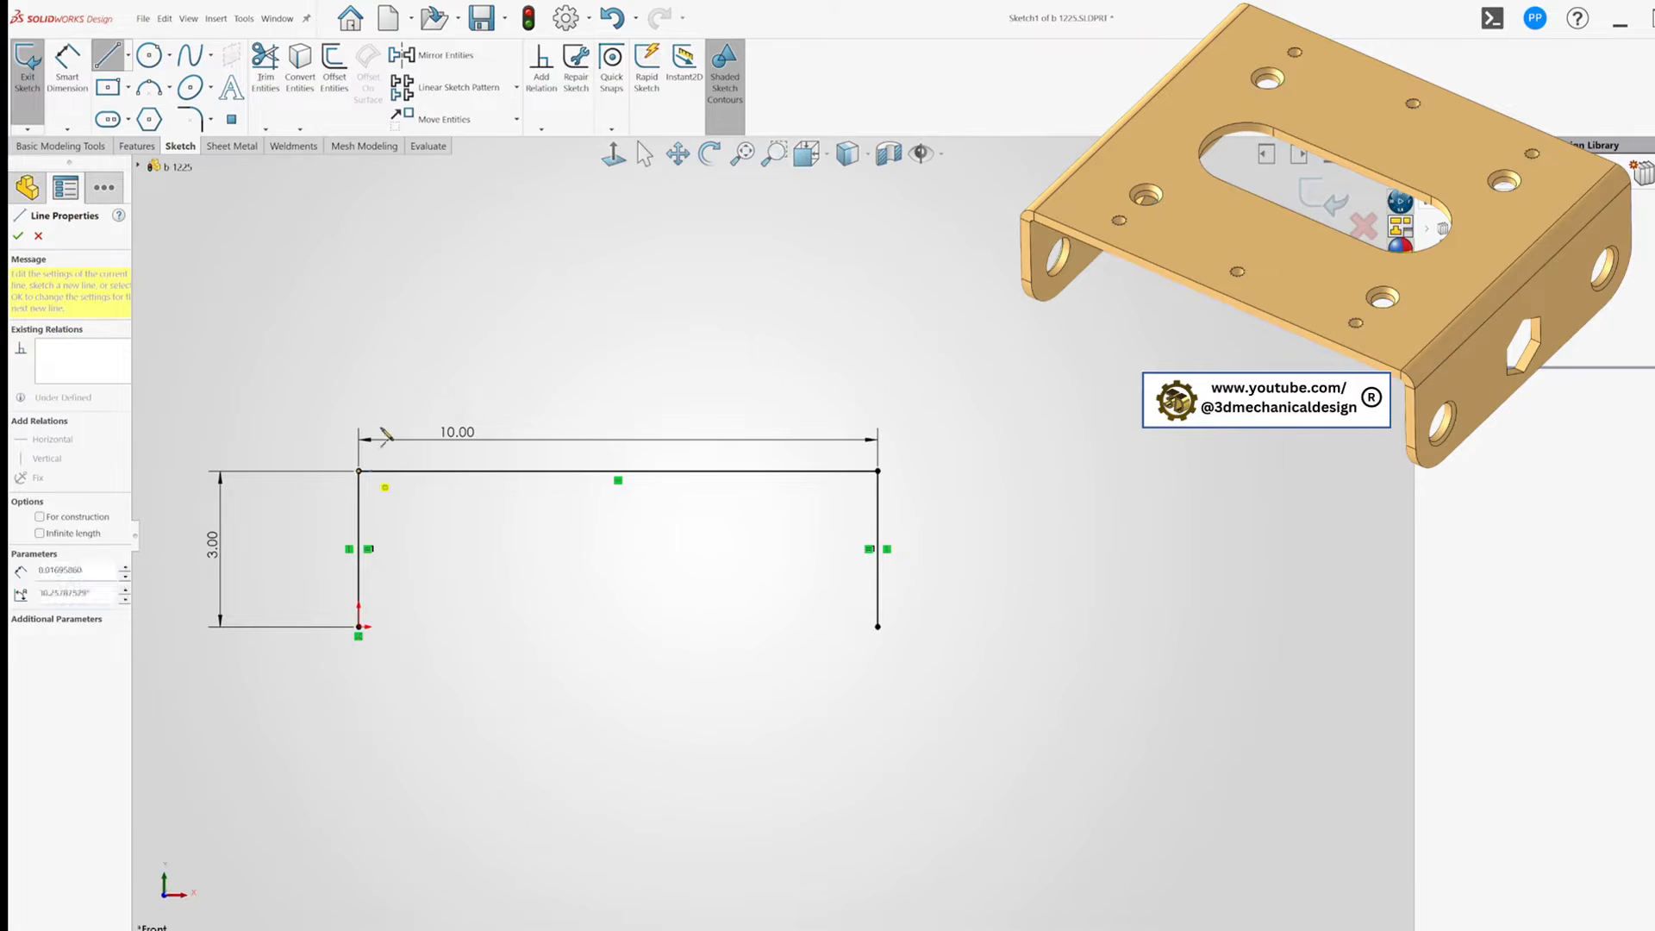
pyautogui.click(388, 380)
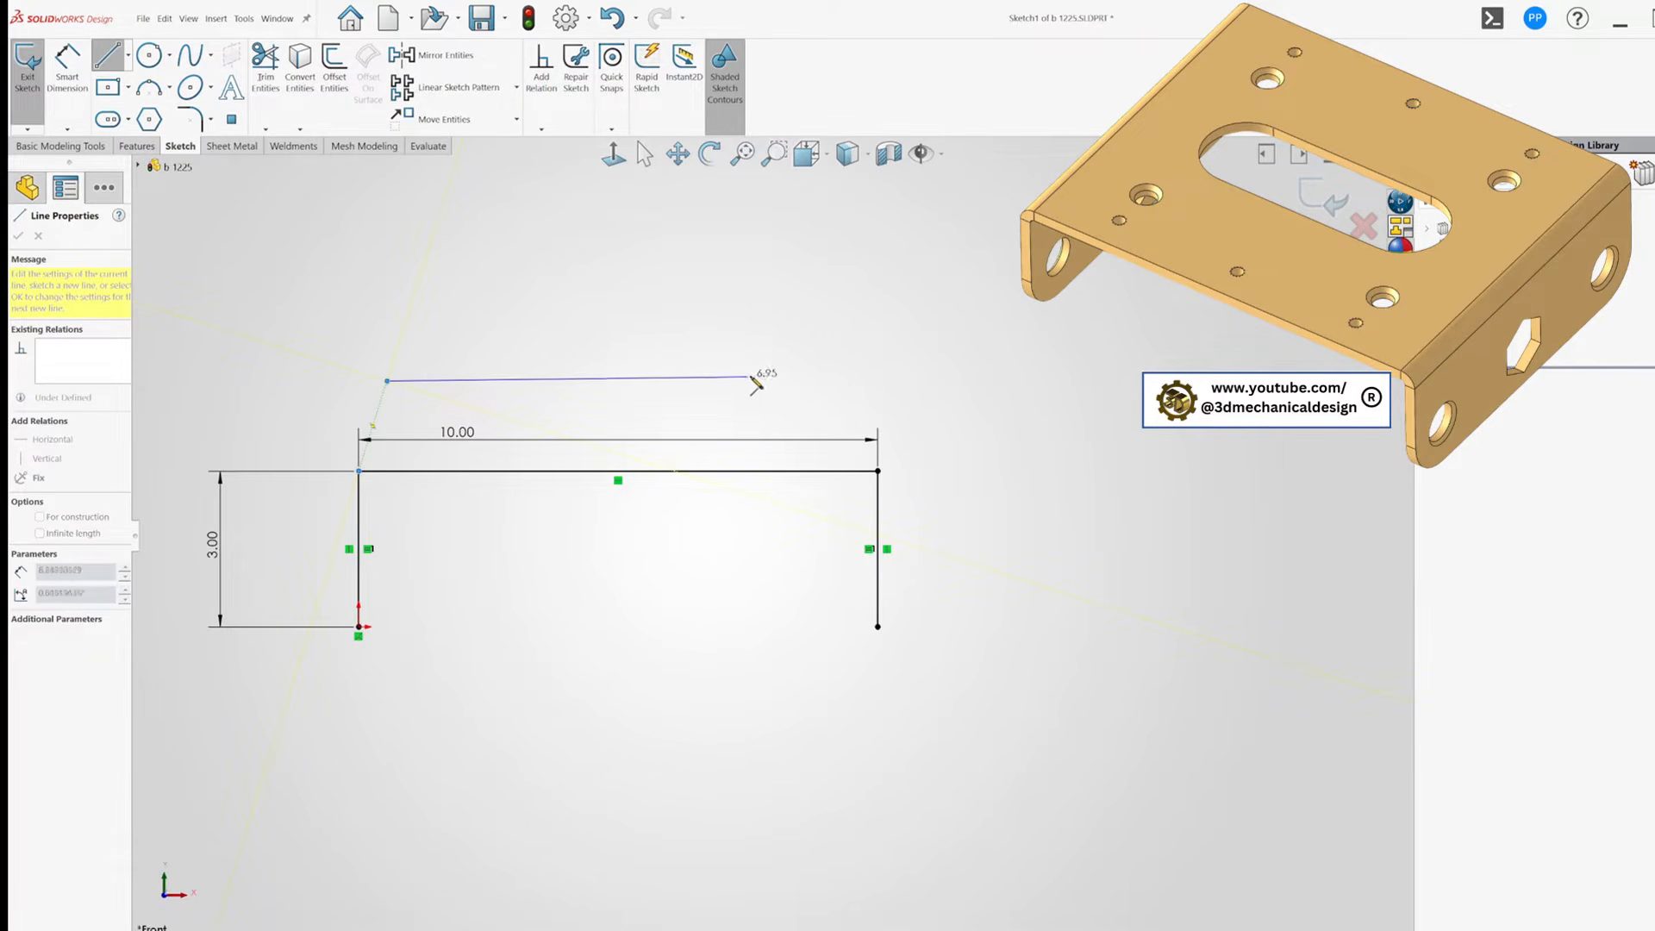
pyautogui.click(846, 380)
pyautogui.click(878, 471)
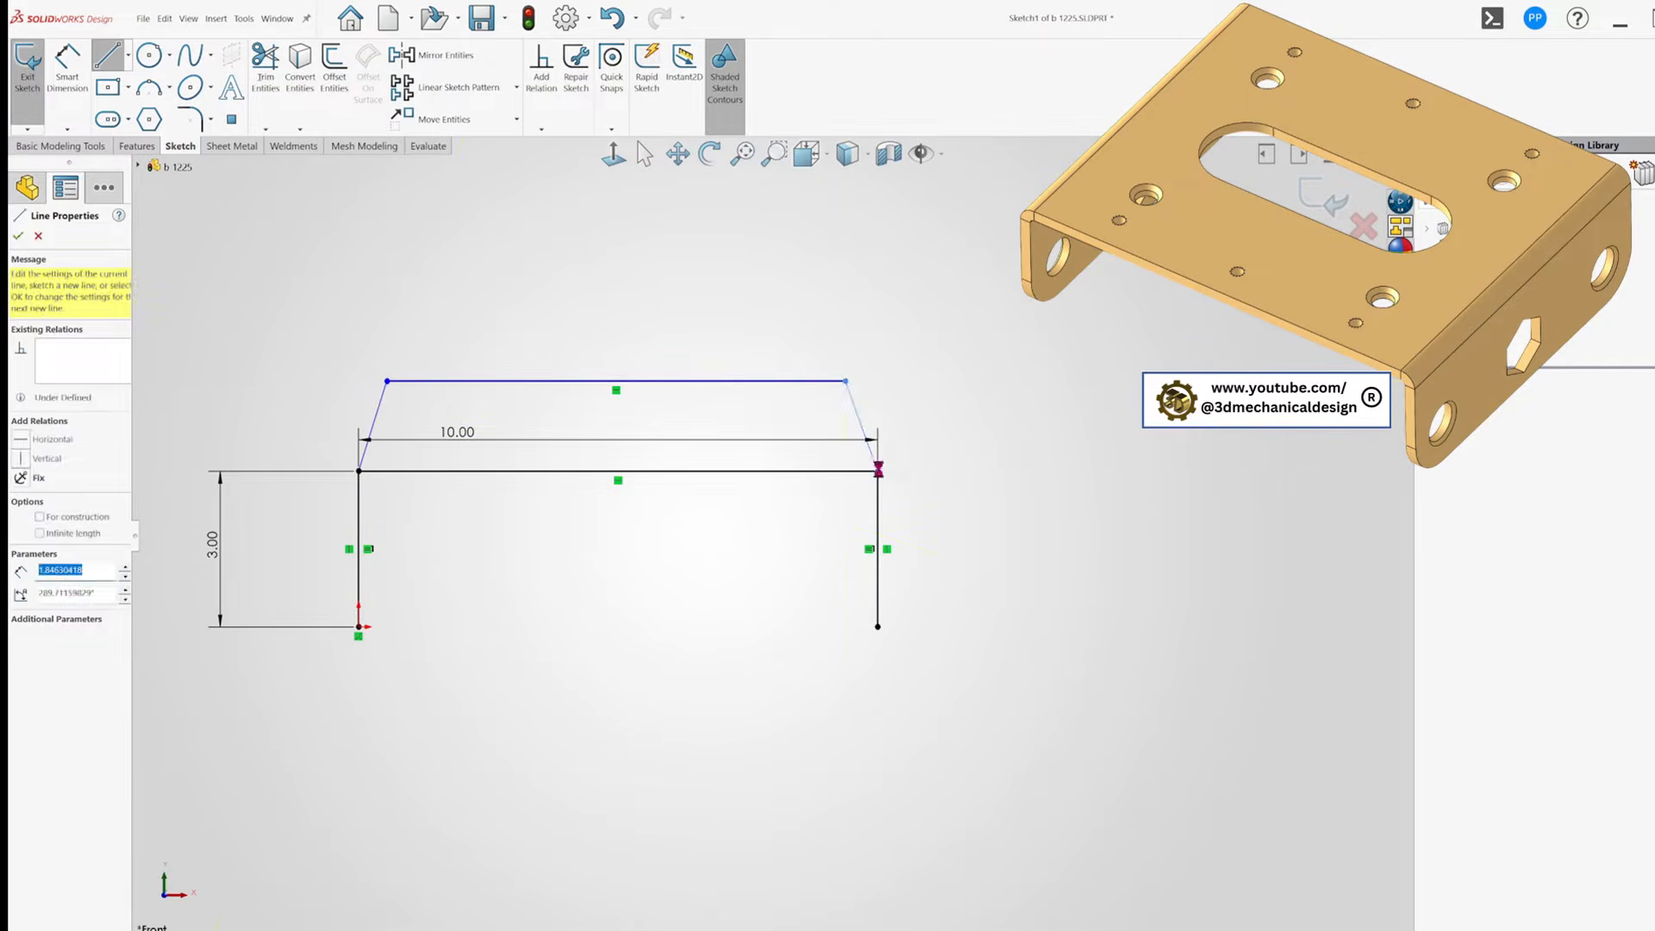
pyautogui.press('Escape')
# Convert the original 10.00 horizontal line to construction geometry and exit the sketch, continuing the rebuild with errors ignored.
pyautogui.click(690, 471)
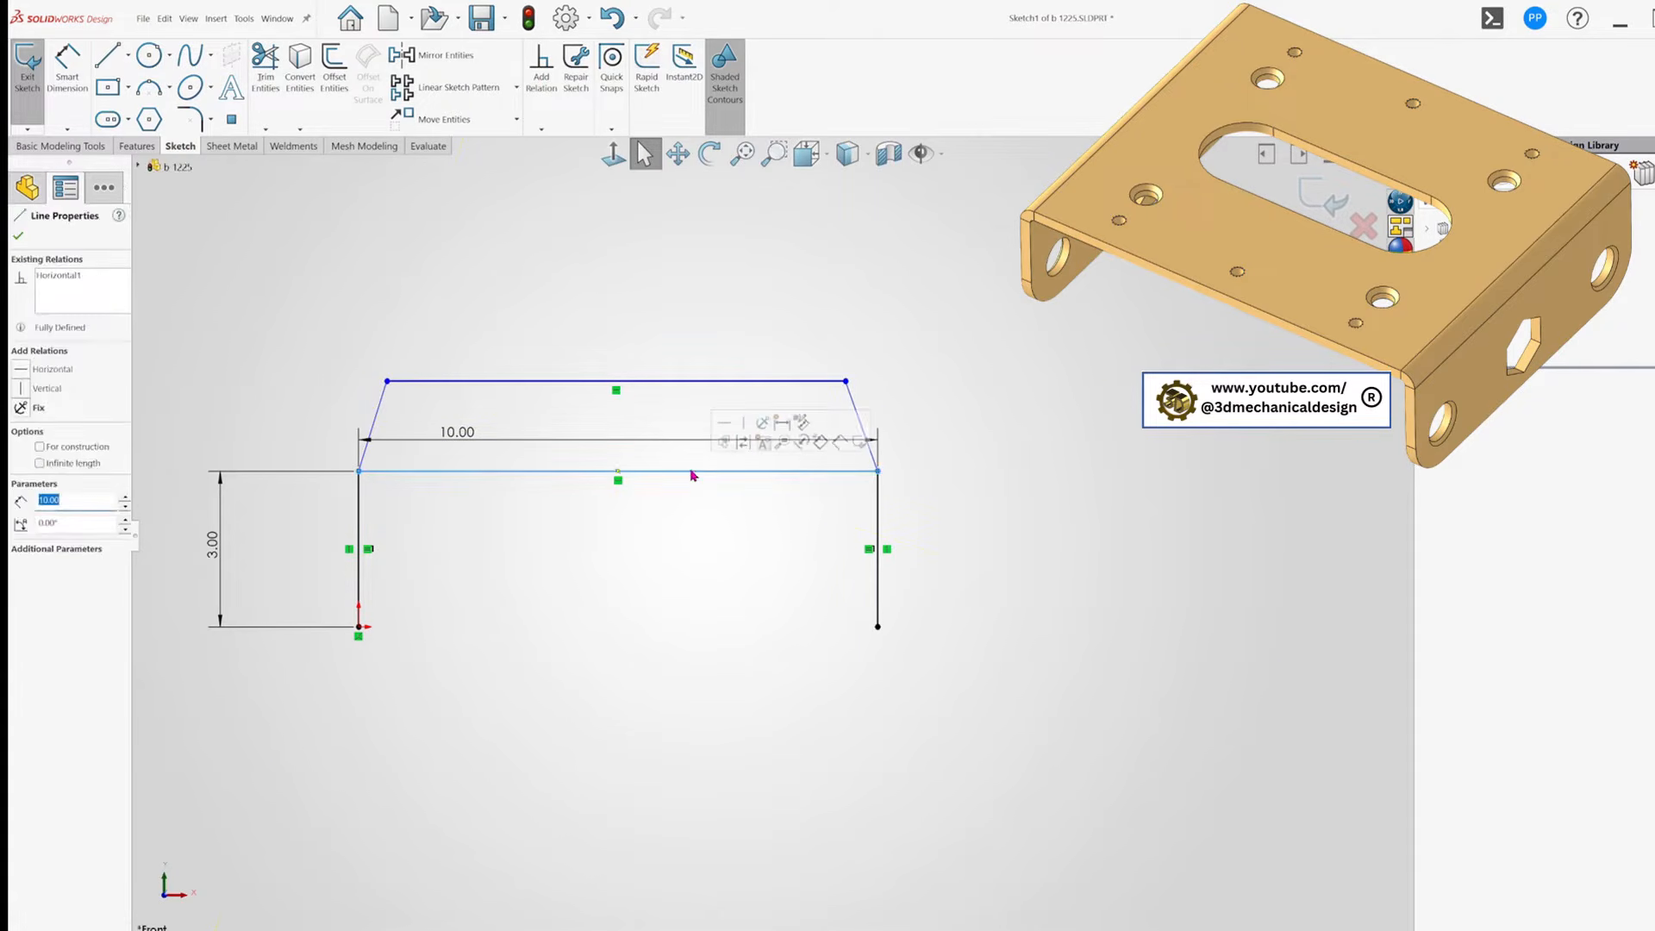
pyautogui.click(746, 450)
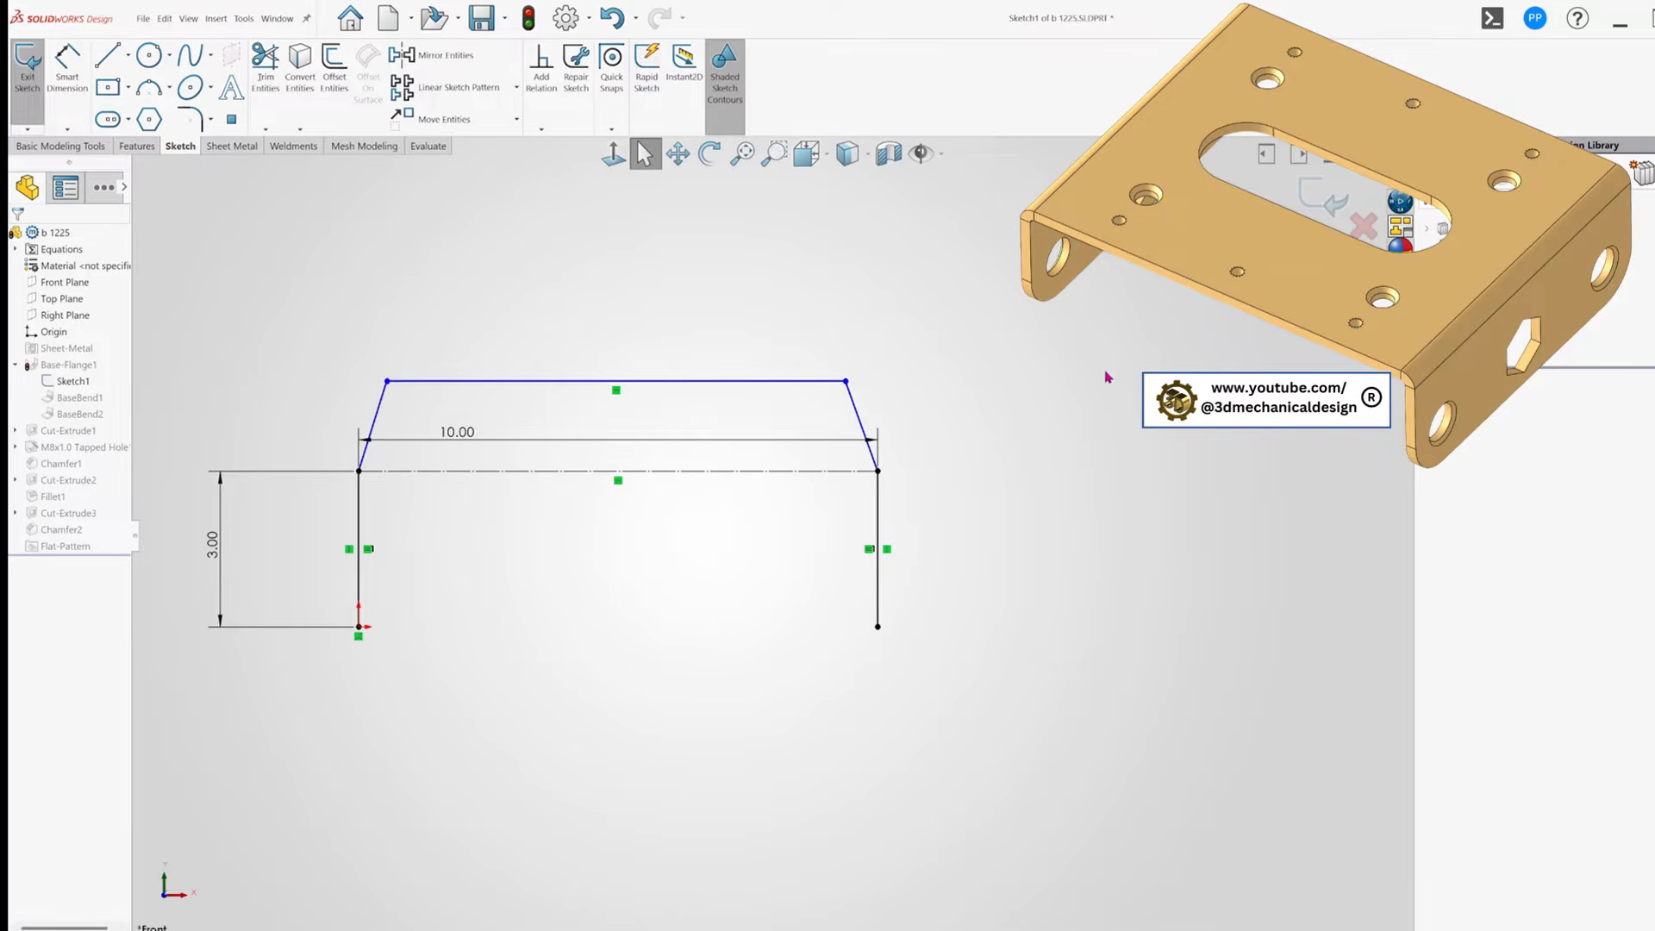
pyautogui.click(1325, 198)
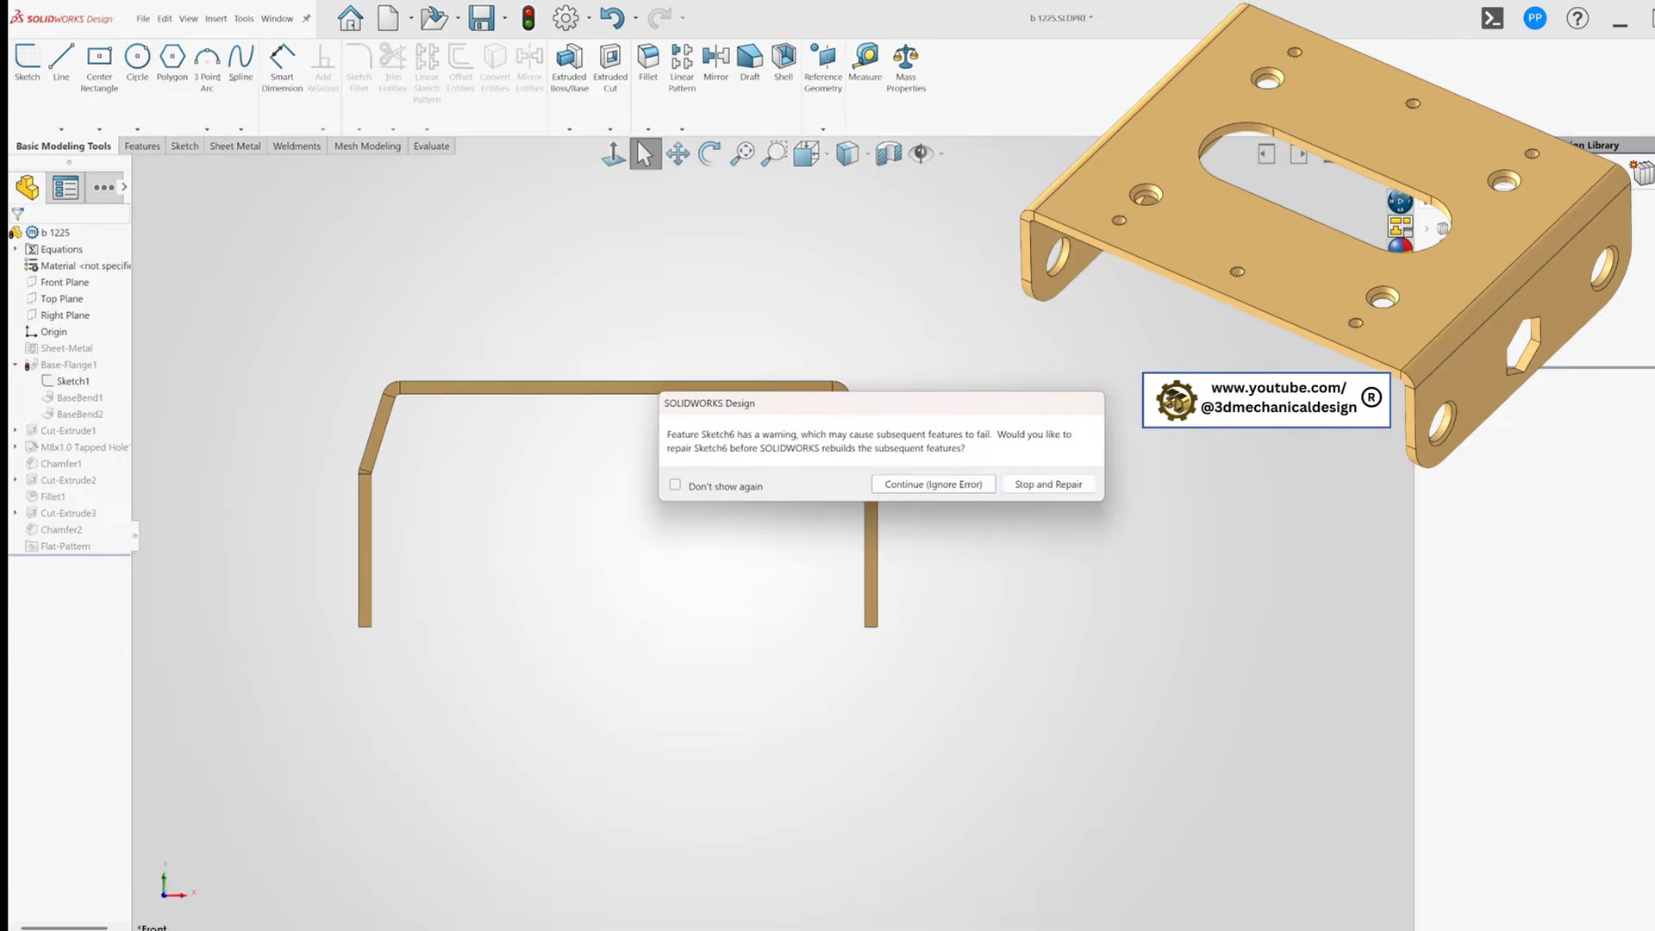
pyautogui.click(921, 488)
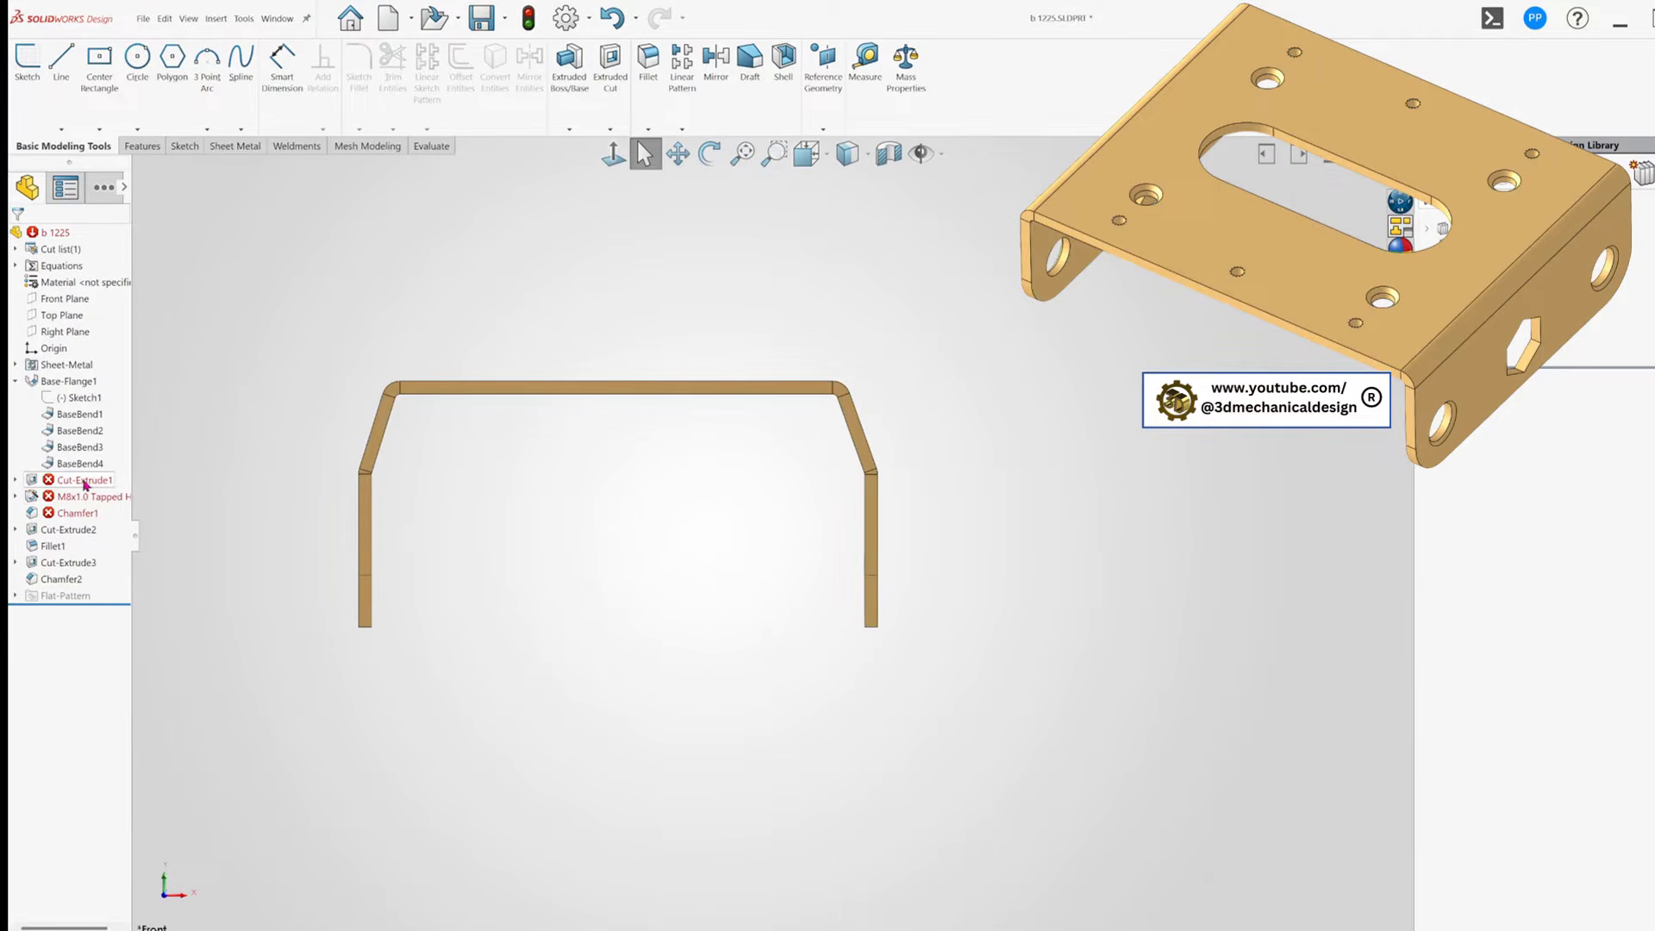
# Inspect the rebuilt bracket and reload b 1225.SLDPRT to discard the sketch changes.
pyautogui.moveTo(520, 476); pyautogui.dragTo(673, 373, button='middle')
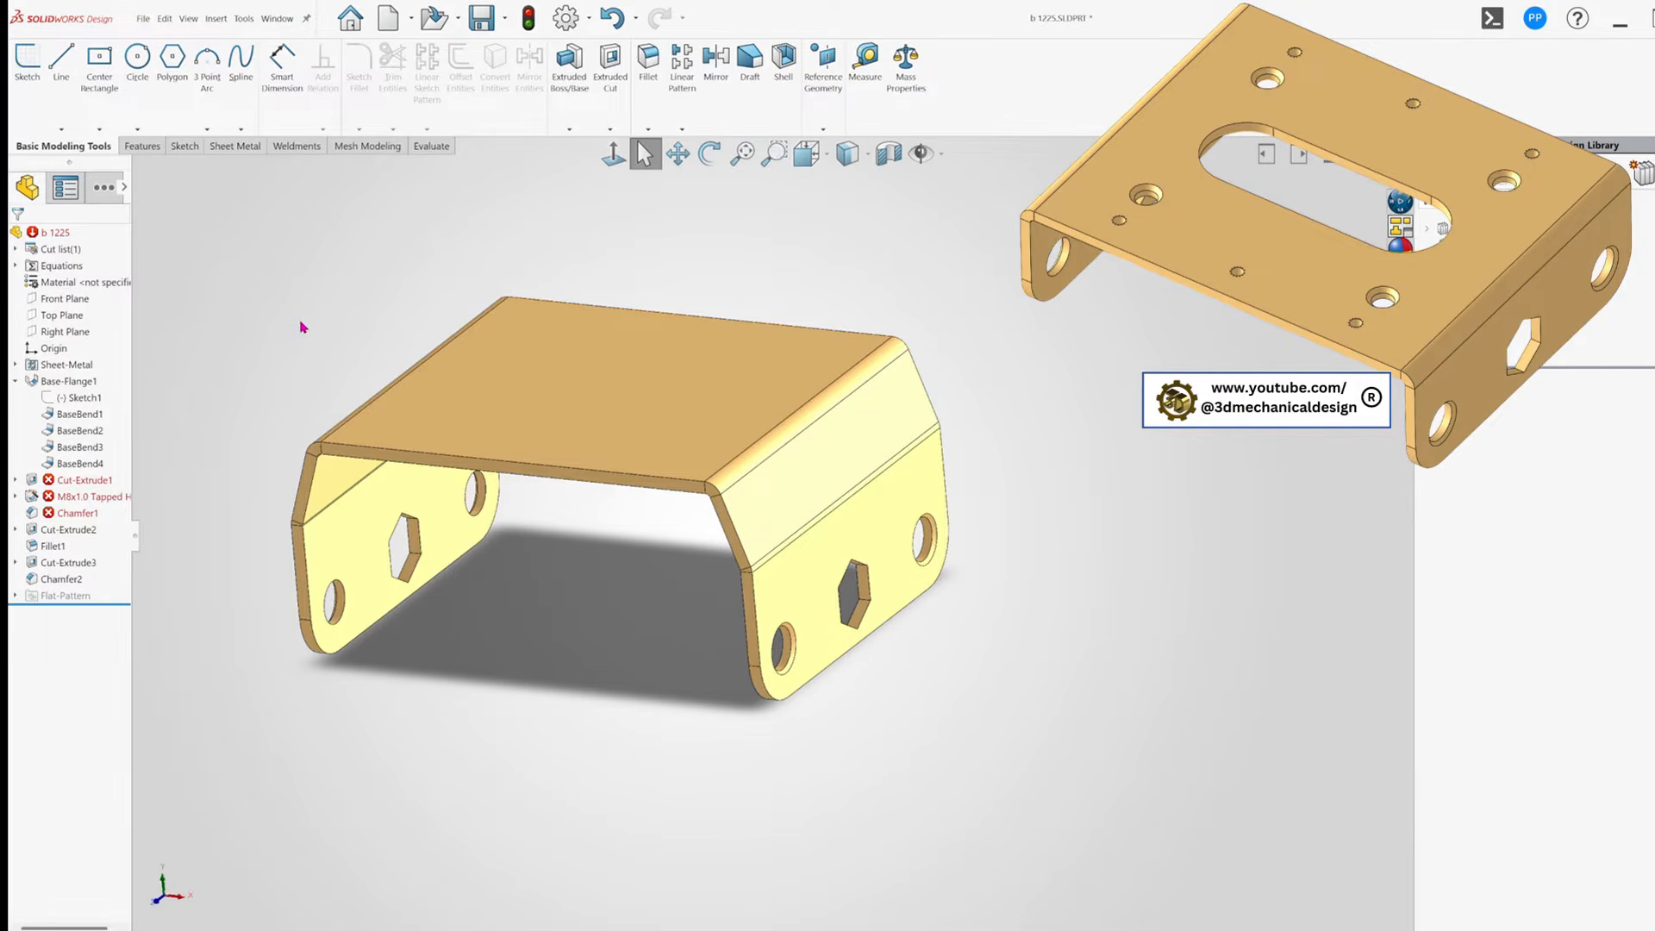
pyautogui.press('s')
pyautogui.hotkey('ctrl', 'r')
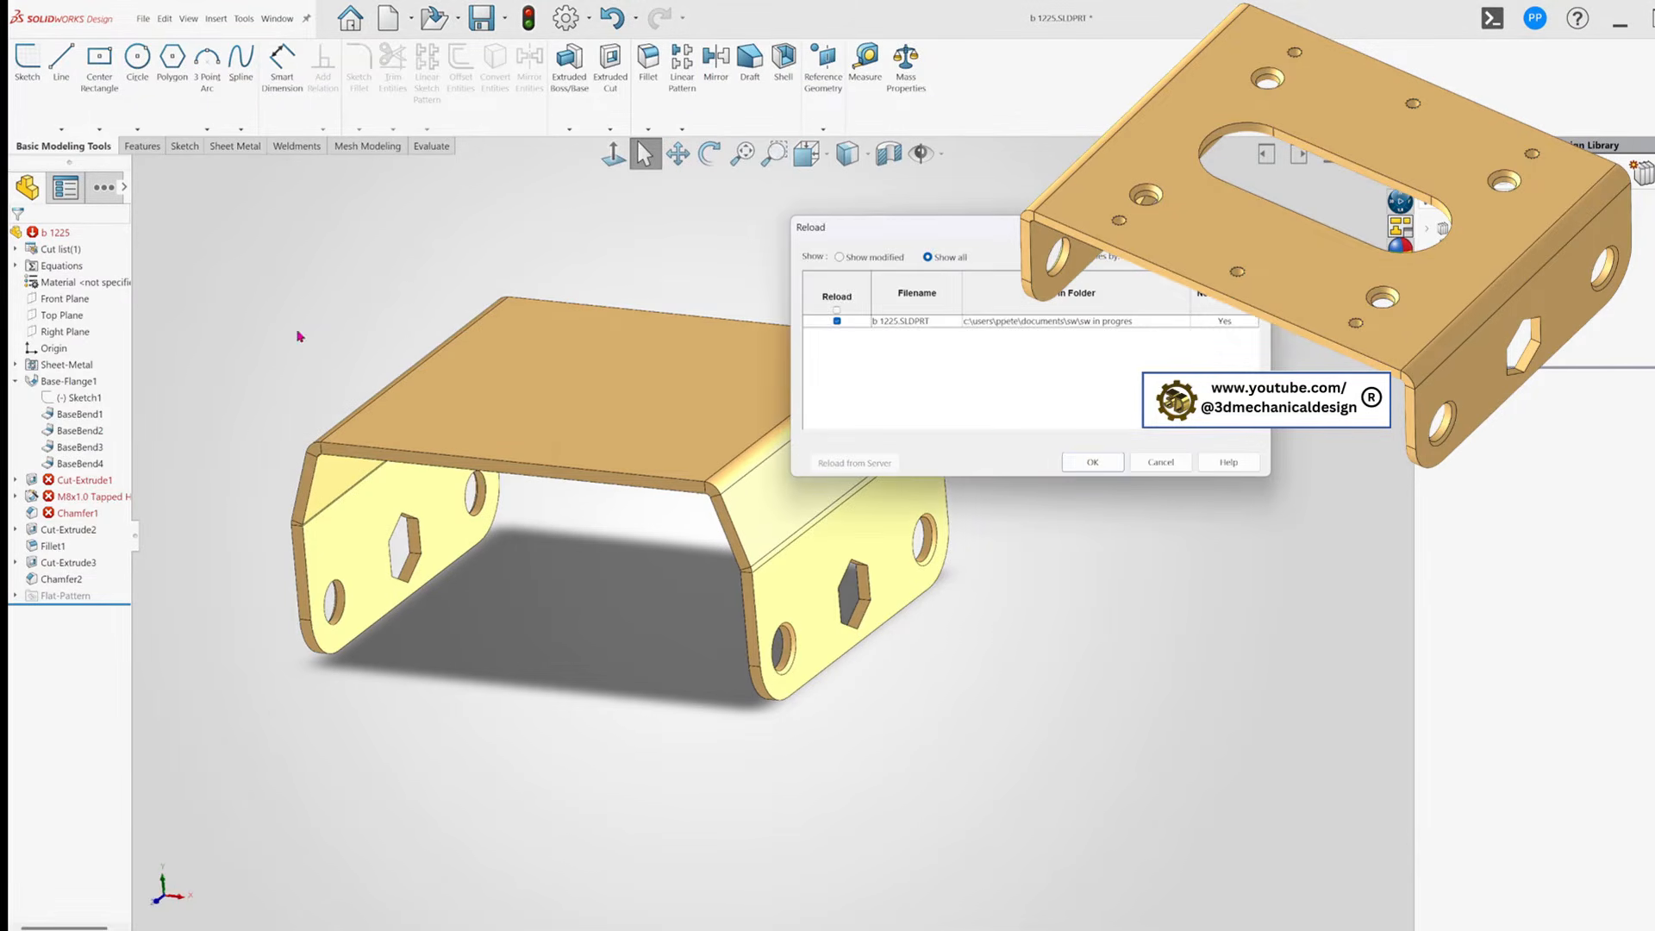
pyautogui.click(1092, 462)
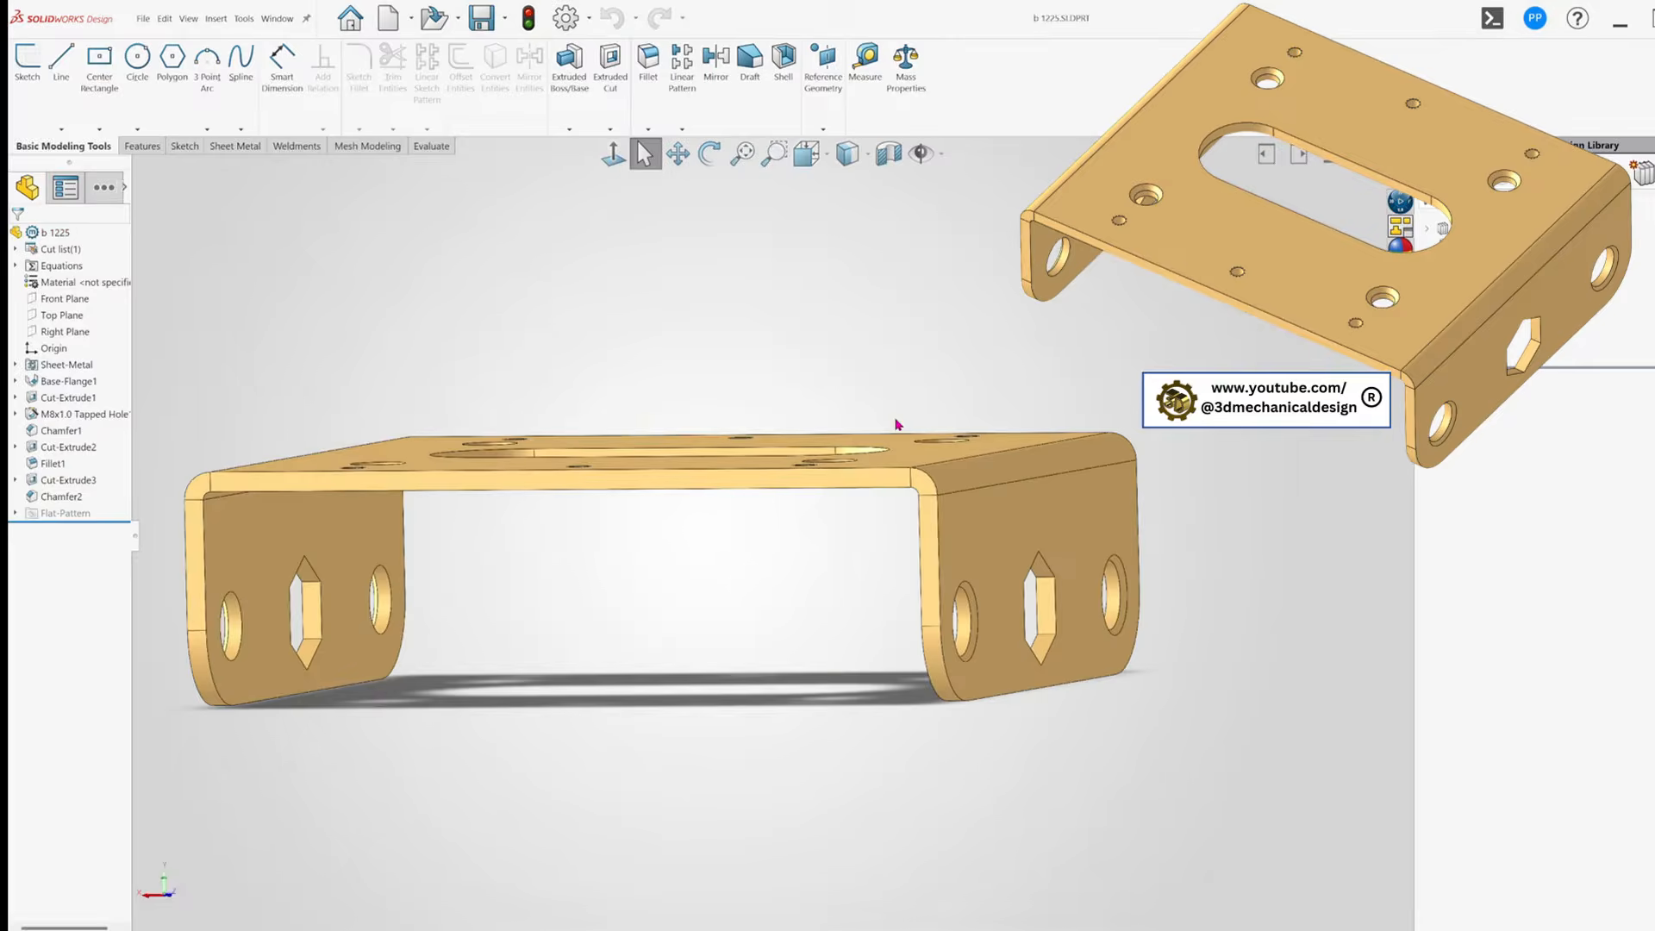
# Reopen the base flange's profile sketch in the reloaded bracket for editing.
pyautogui.moveTo(744, 493); pyautogui.dragTo(720, 524, button='middle')
pyautogui.scroll(-1, 720, 524)
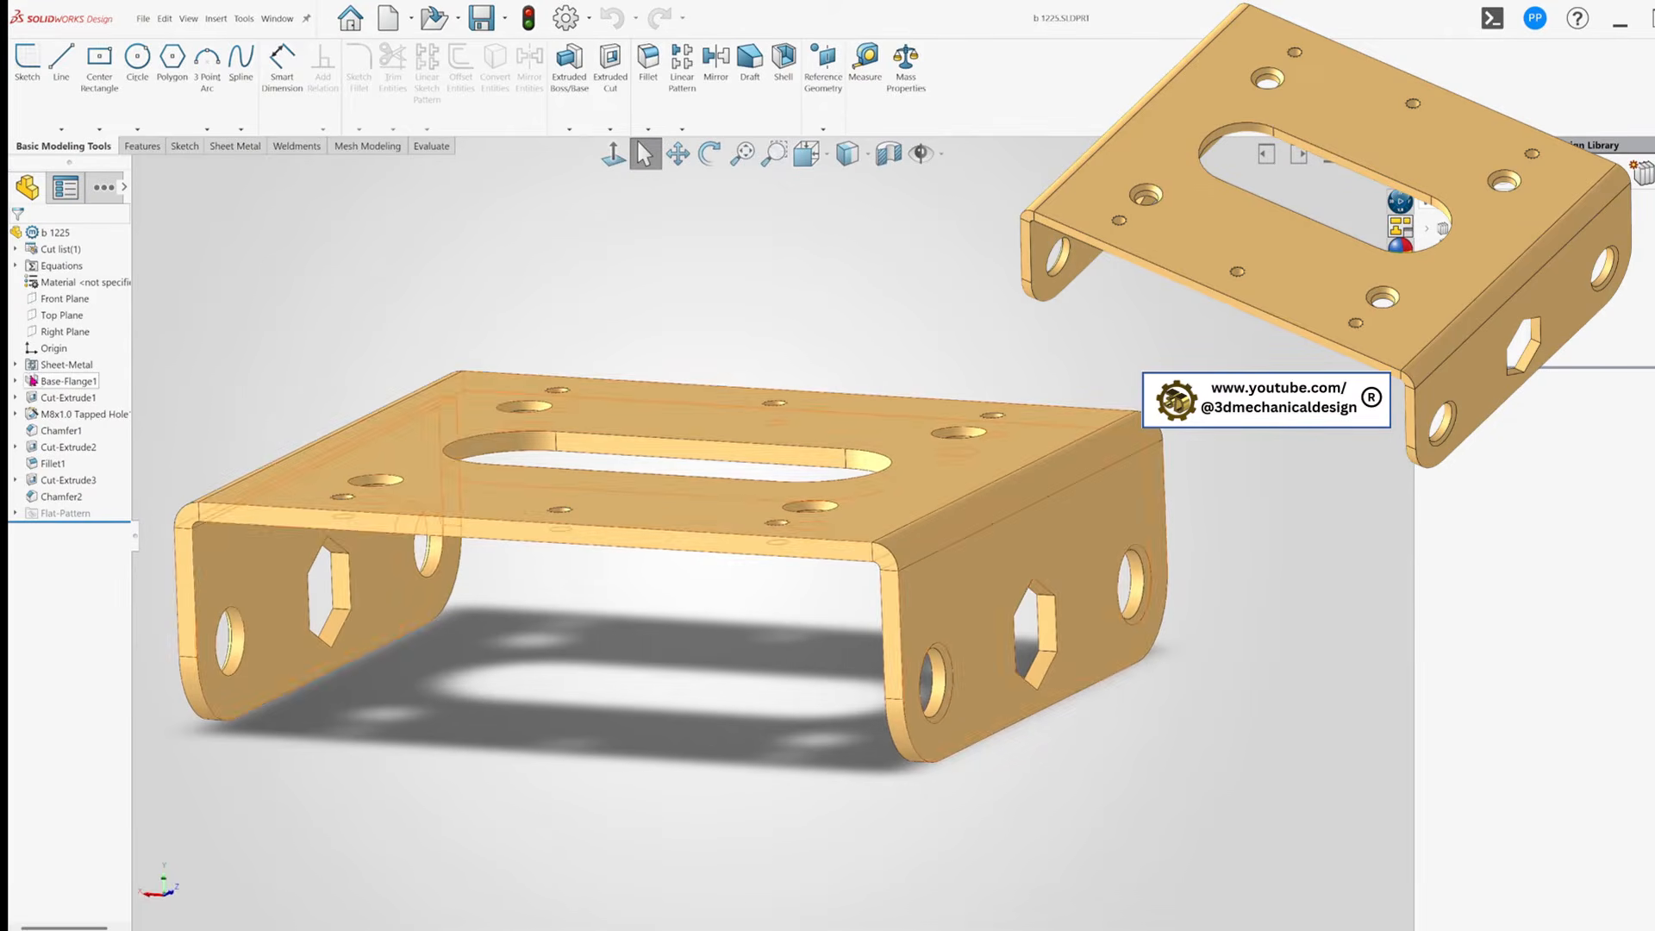
pyautogui.click(15, 381)
pyautogui.rightClick(72, 397)
pyautogui.click(86, 365)
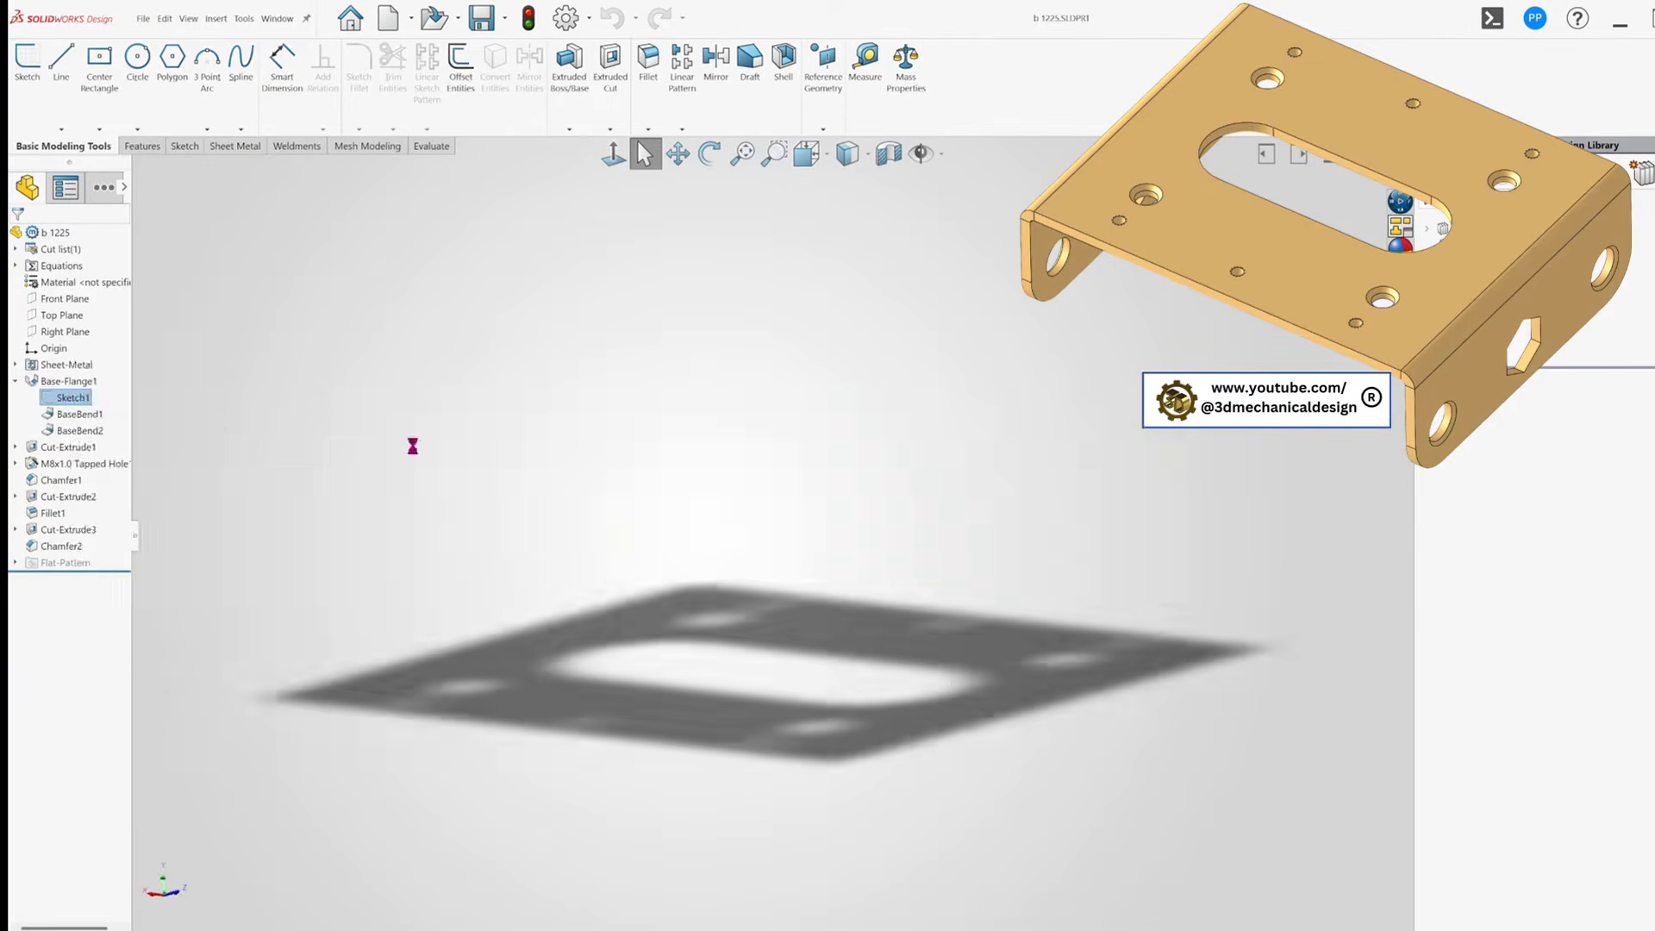
pyautogui.scroll(3, 1056, 560)
pyautogui.scroll(-2, 1186, 567)
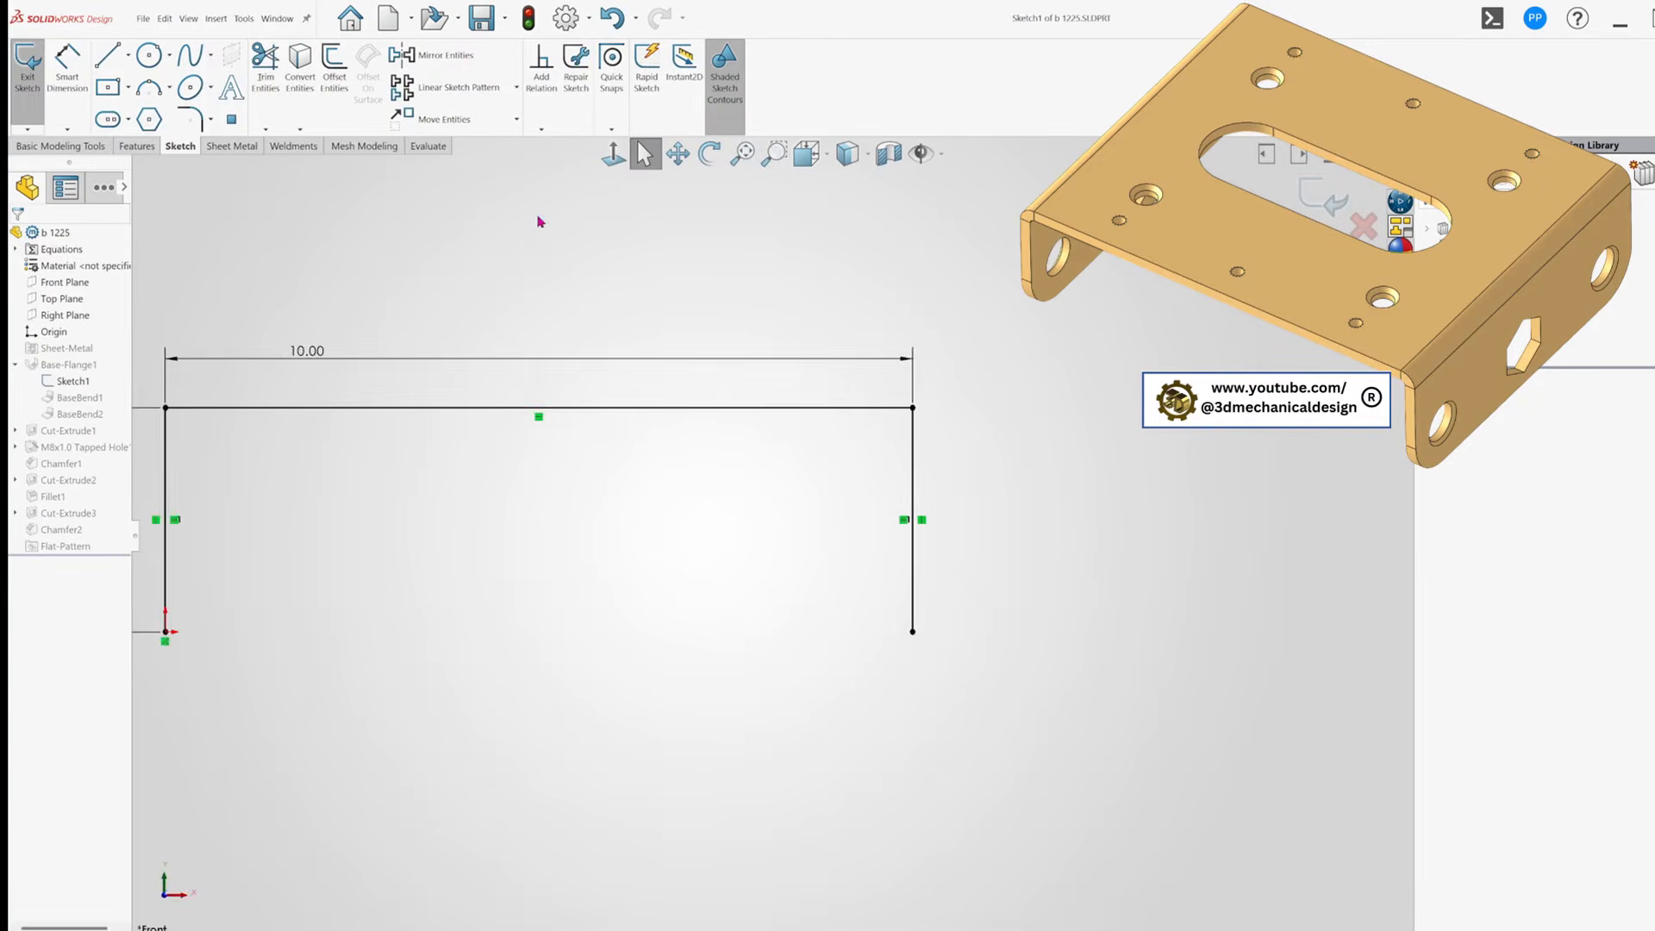
pyautogui.scroll(3, 535, 250)
# Sketch a chain between the profile's upper corners with sloped sides, the first about 2.2 long, and a horizontal top about 8.6 long.
pyautogui.click(107, 55)
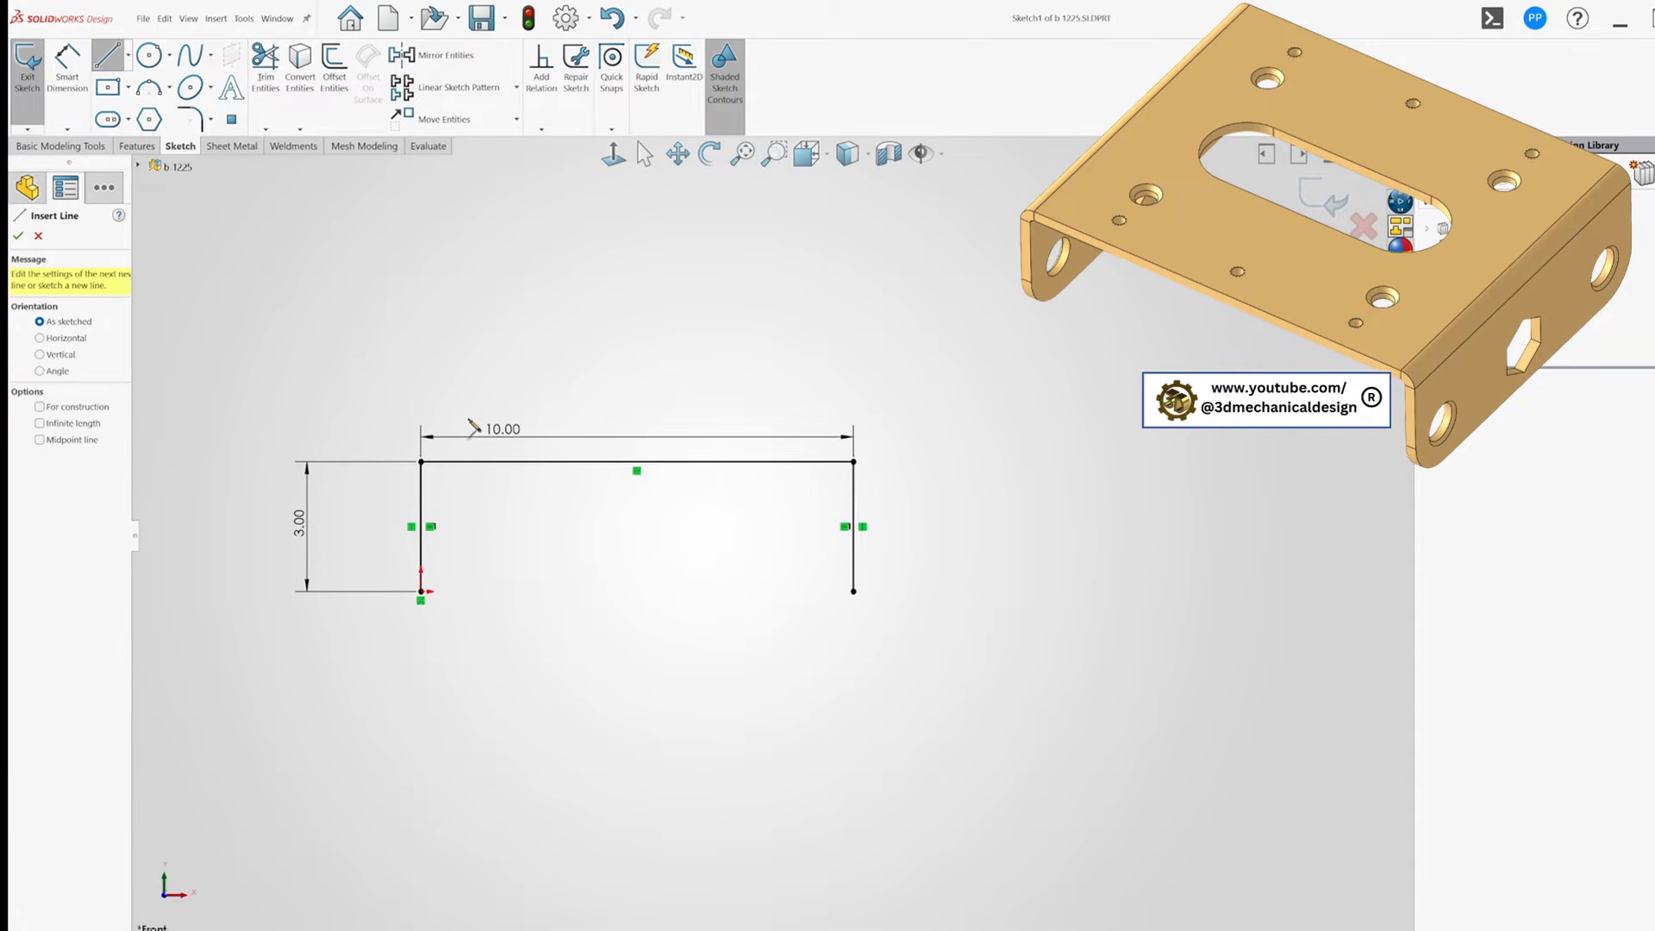
pyautogui.click(425, 463)
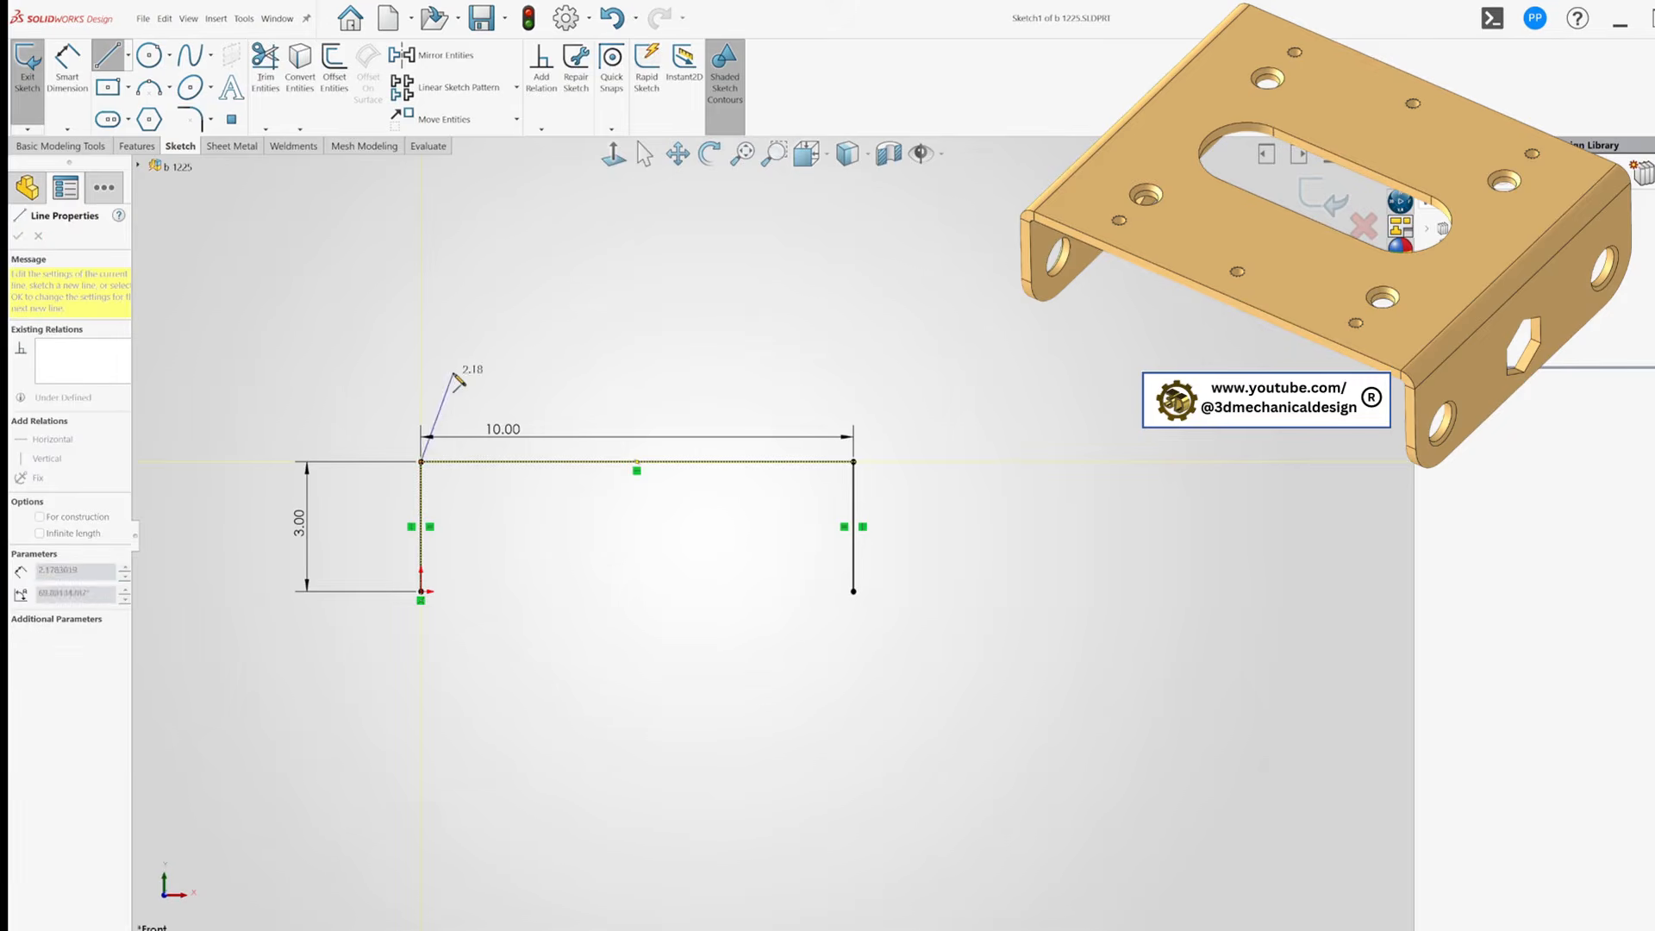
pyautogui.click(825, 372)
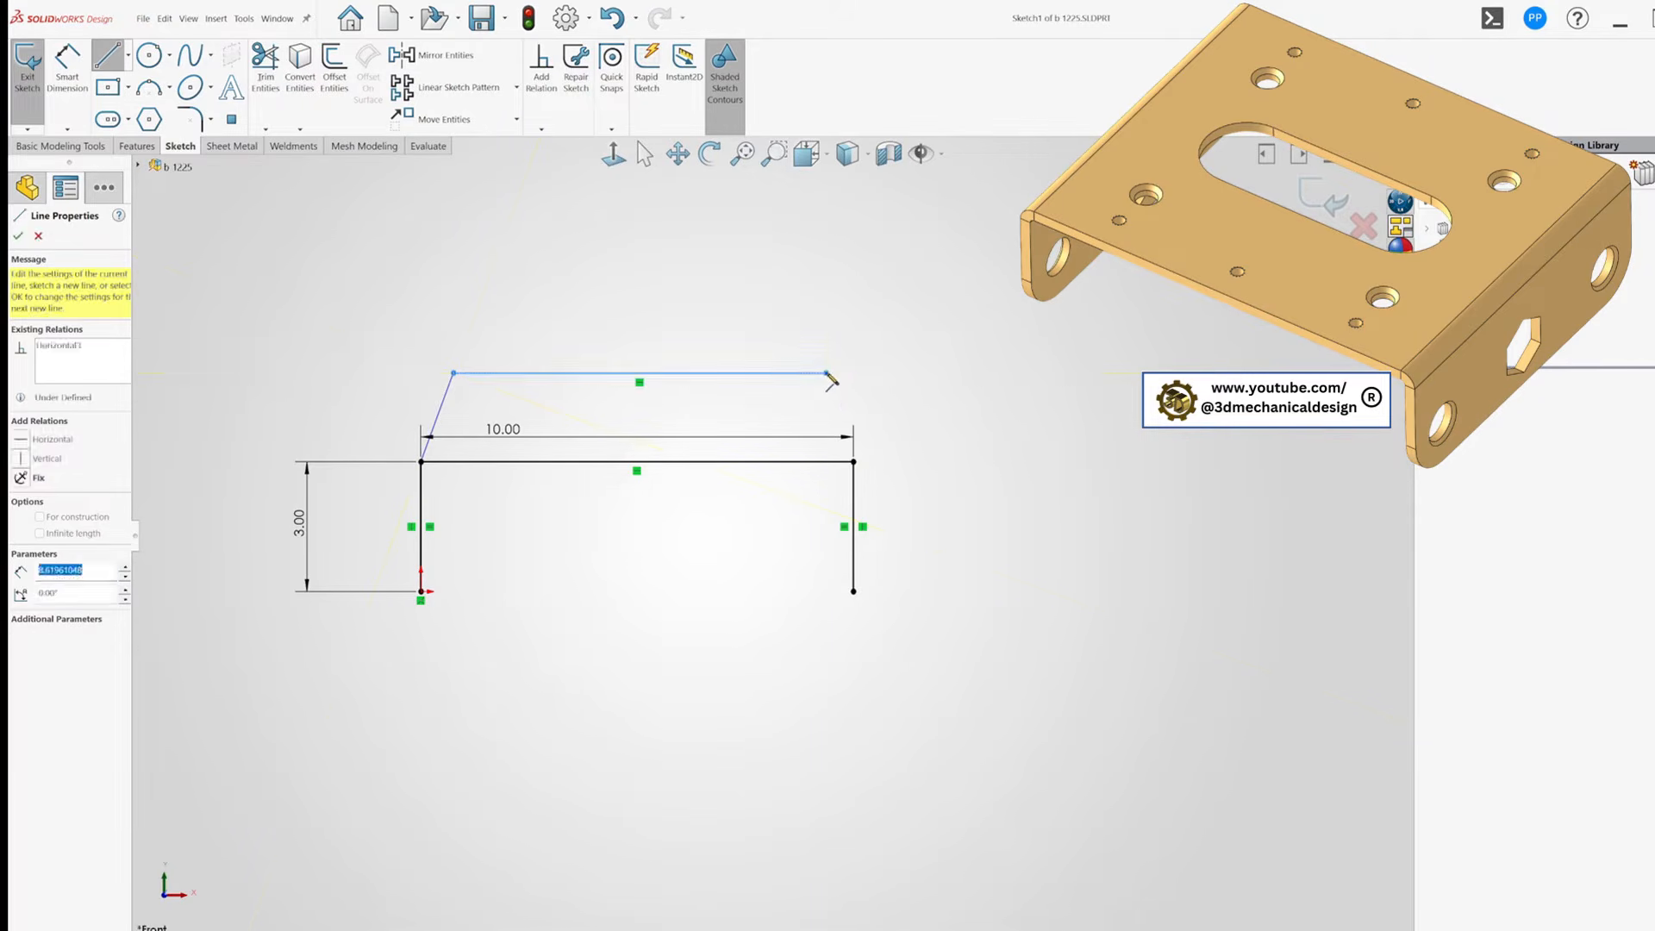
pyautogui.click(855, 463)
pyautogui.press('Escape')
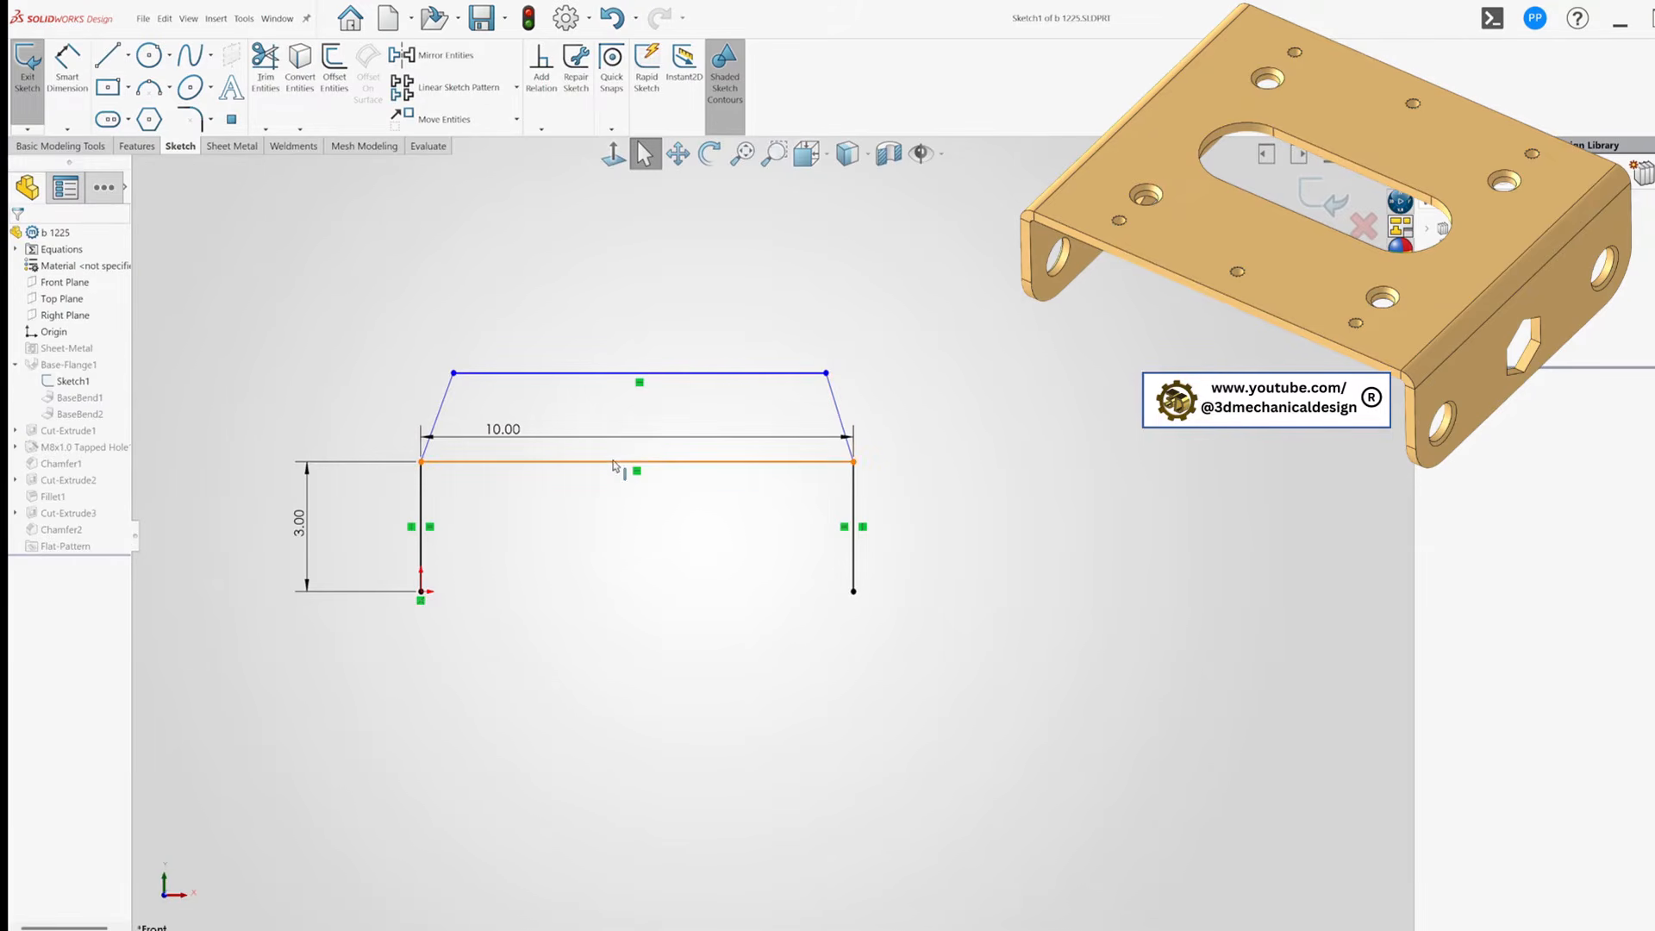
# Replace the original 10.00 horizontal line with the new upper horizontal line using Replace Entity, with Make construction and Make contour enabled.
pyautogui.click(614, 463)
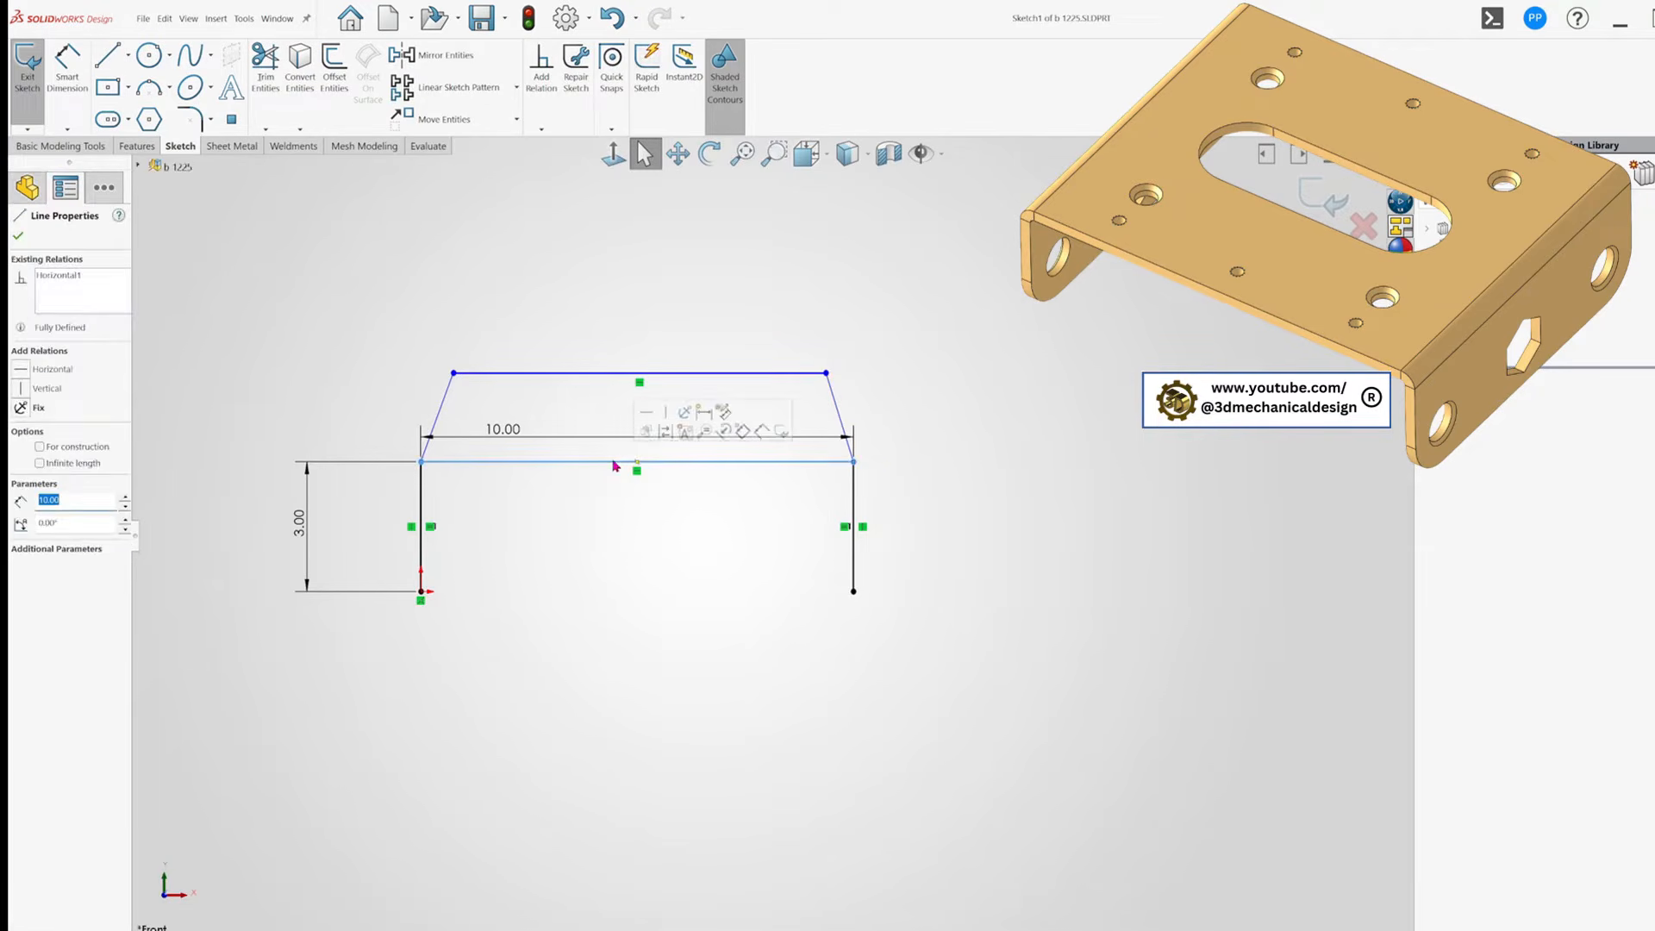
pyautogui.click(728, 433)
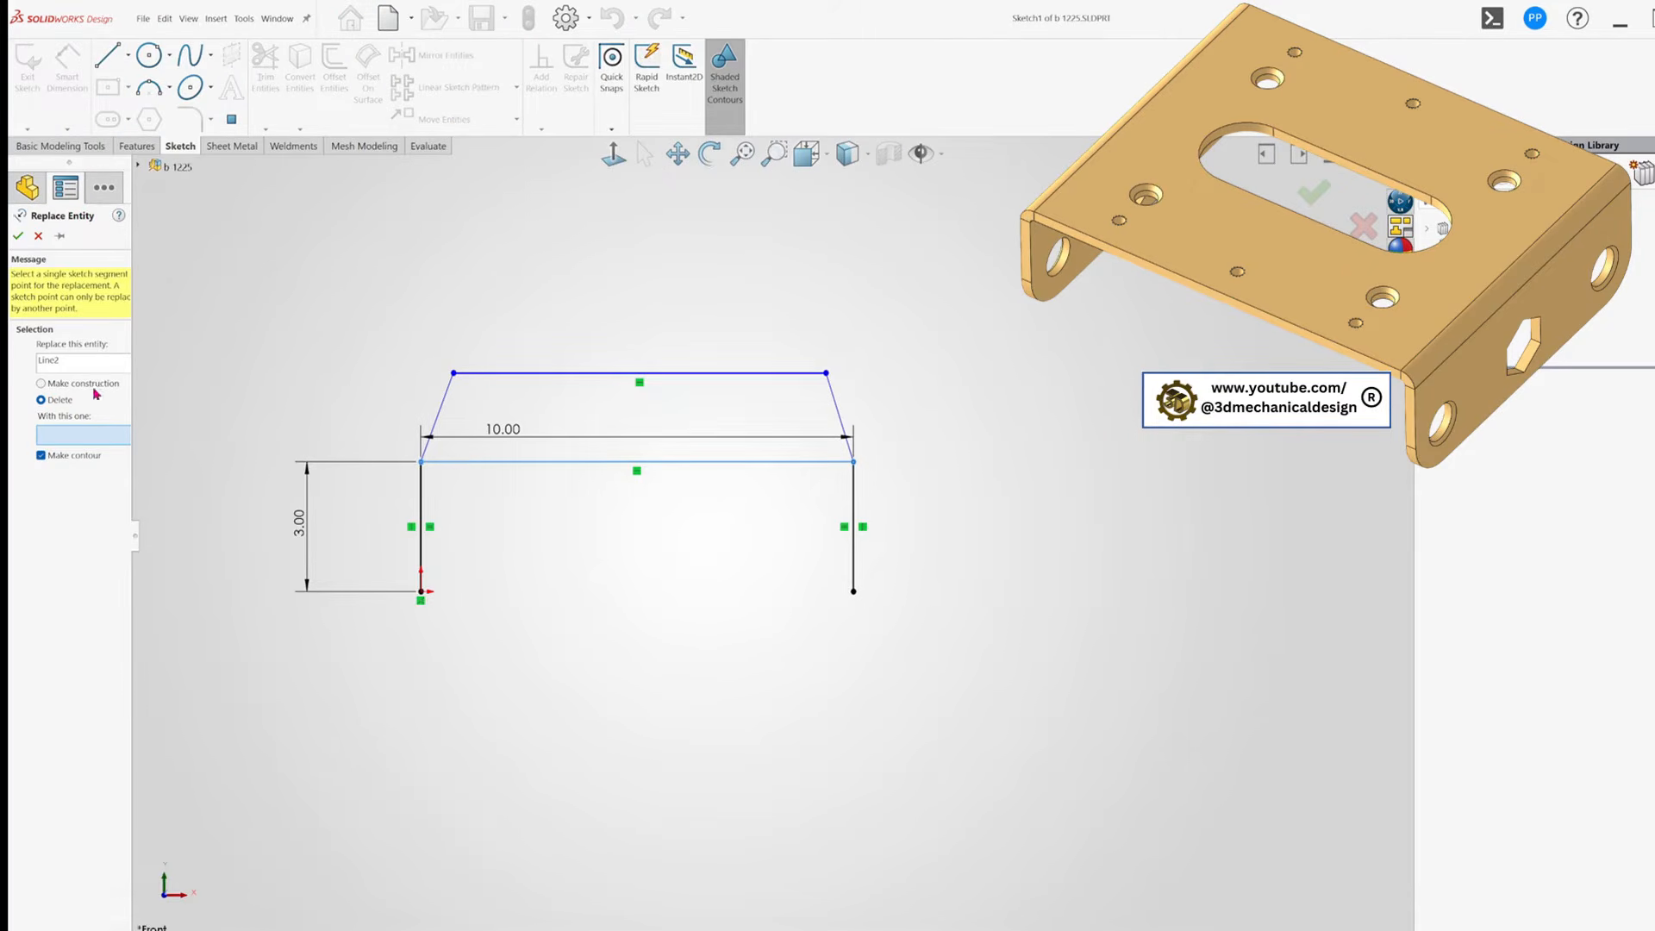
pyautogui.click(45, 385)
pyautogui.click(41, 384)
pyautogui.click(579, 376)
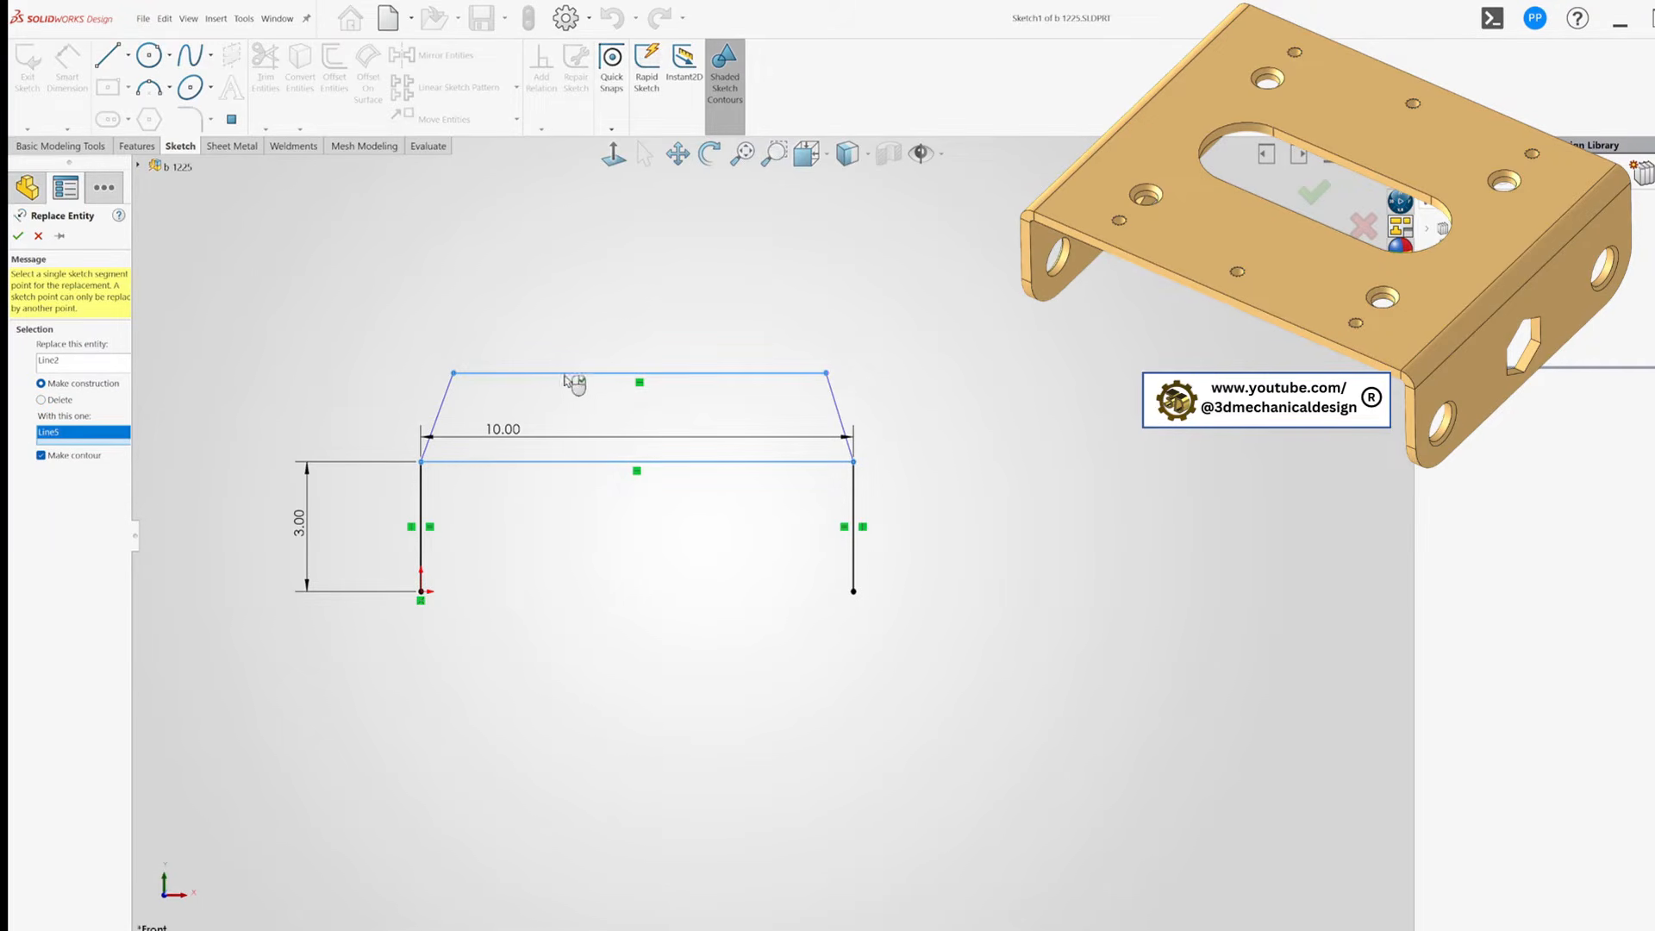
pyautogui.click(18, 238)
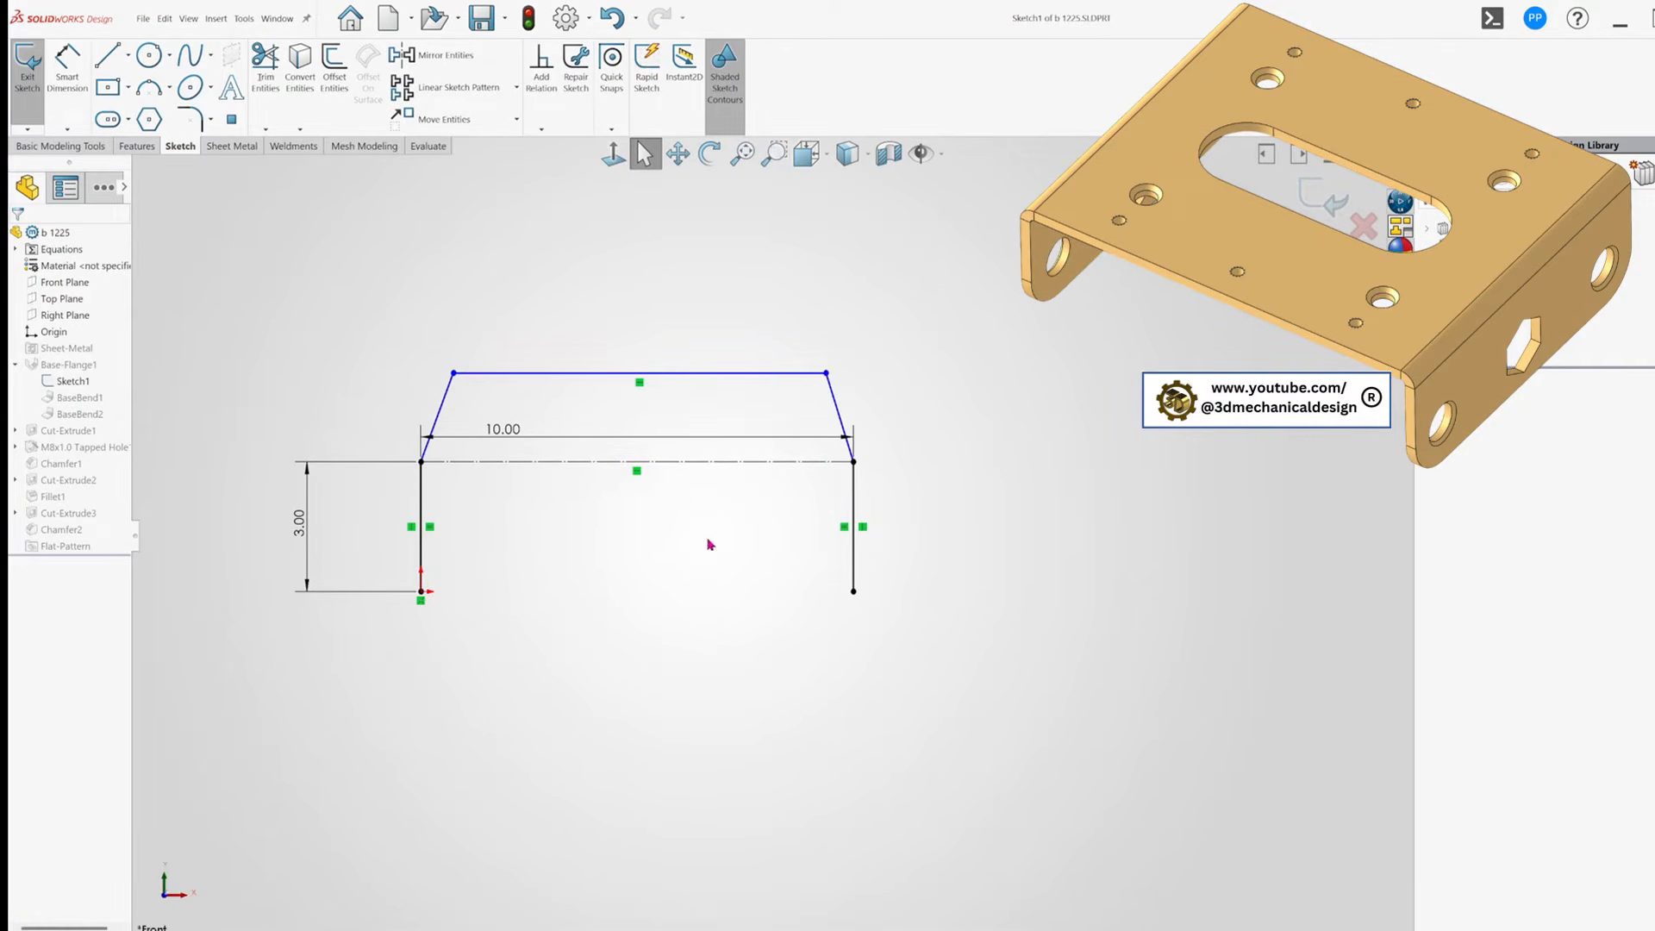
# Exit the profile sketch and inspect the rebuilt bracket, checking the first cut and tapped hole features on the raised top.
pyautogui.click(1325, 198)
pyautogui.hotkey('ctrl', '7')
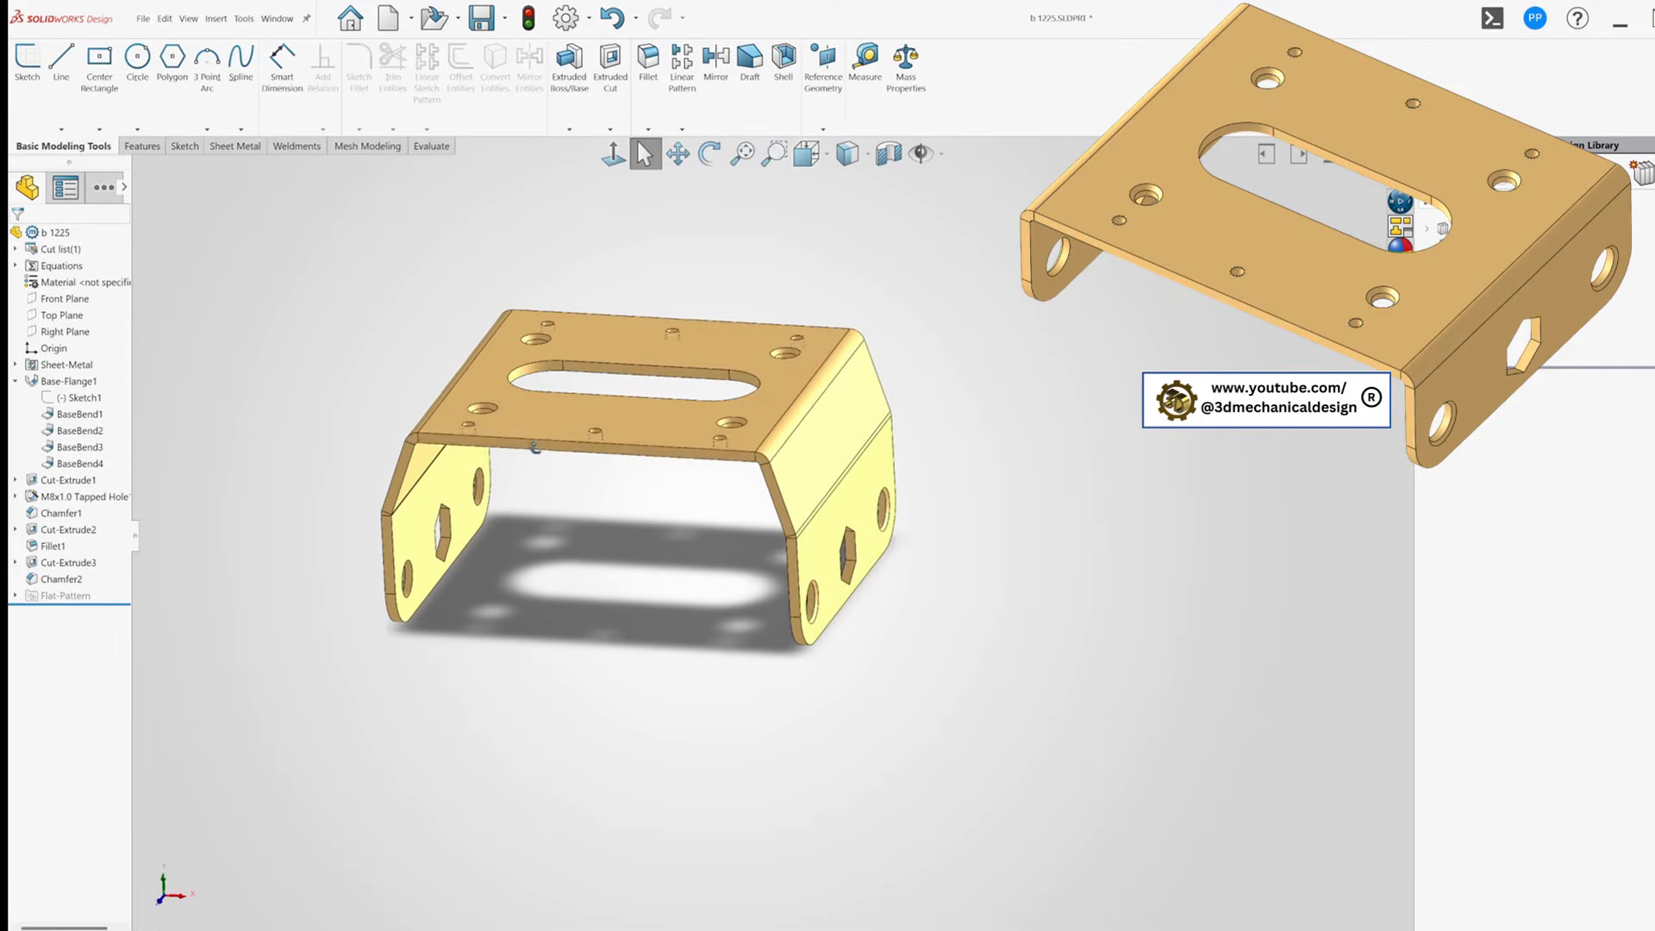
pyautogui.click(69, 480)
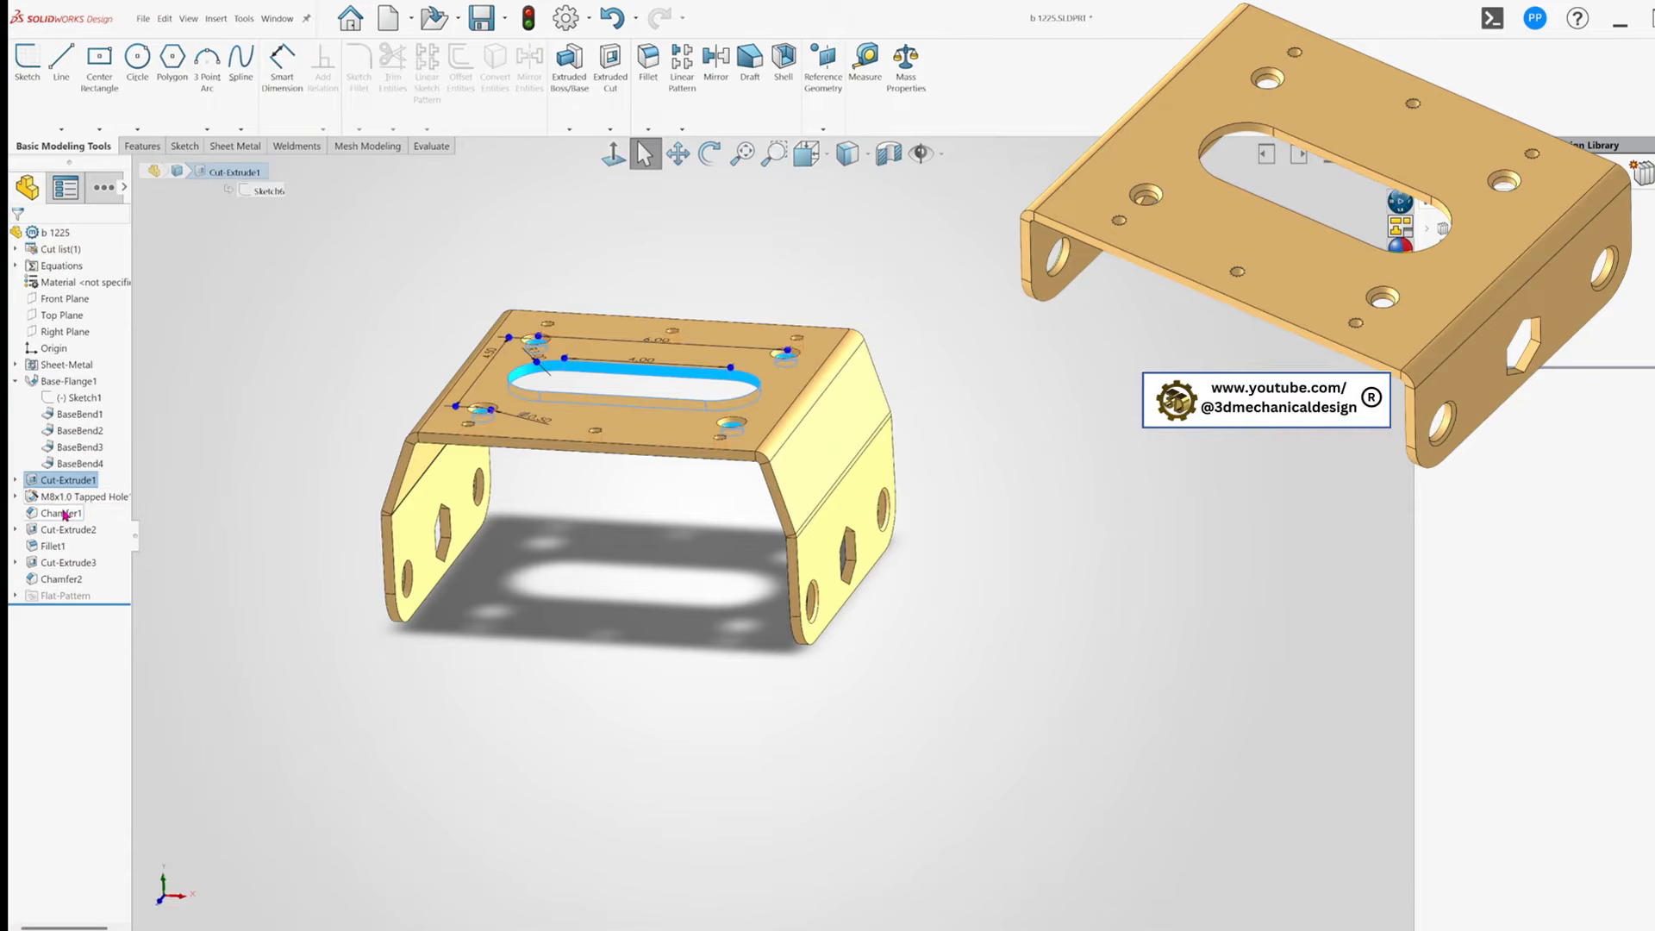
pyautogui.click(73, 497)
pyautogui.moveTo(785, 636); pyautogui.dragTo(743, 617, button='middle')
pyautogui.click(1078, 438)
pyautogui.moveTo(888, 414); pyautogui.dragTo(960, 365, button='middle')
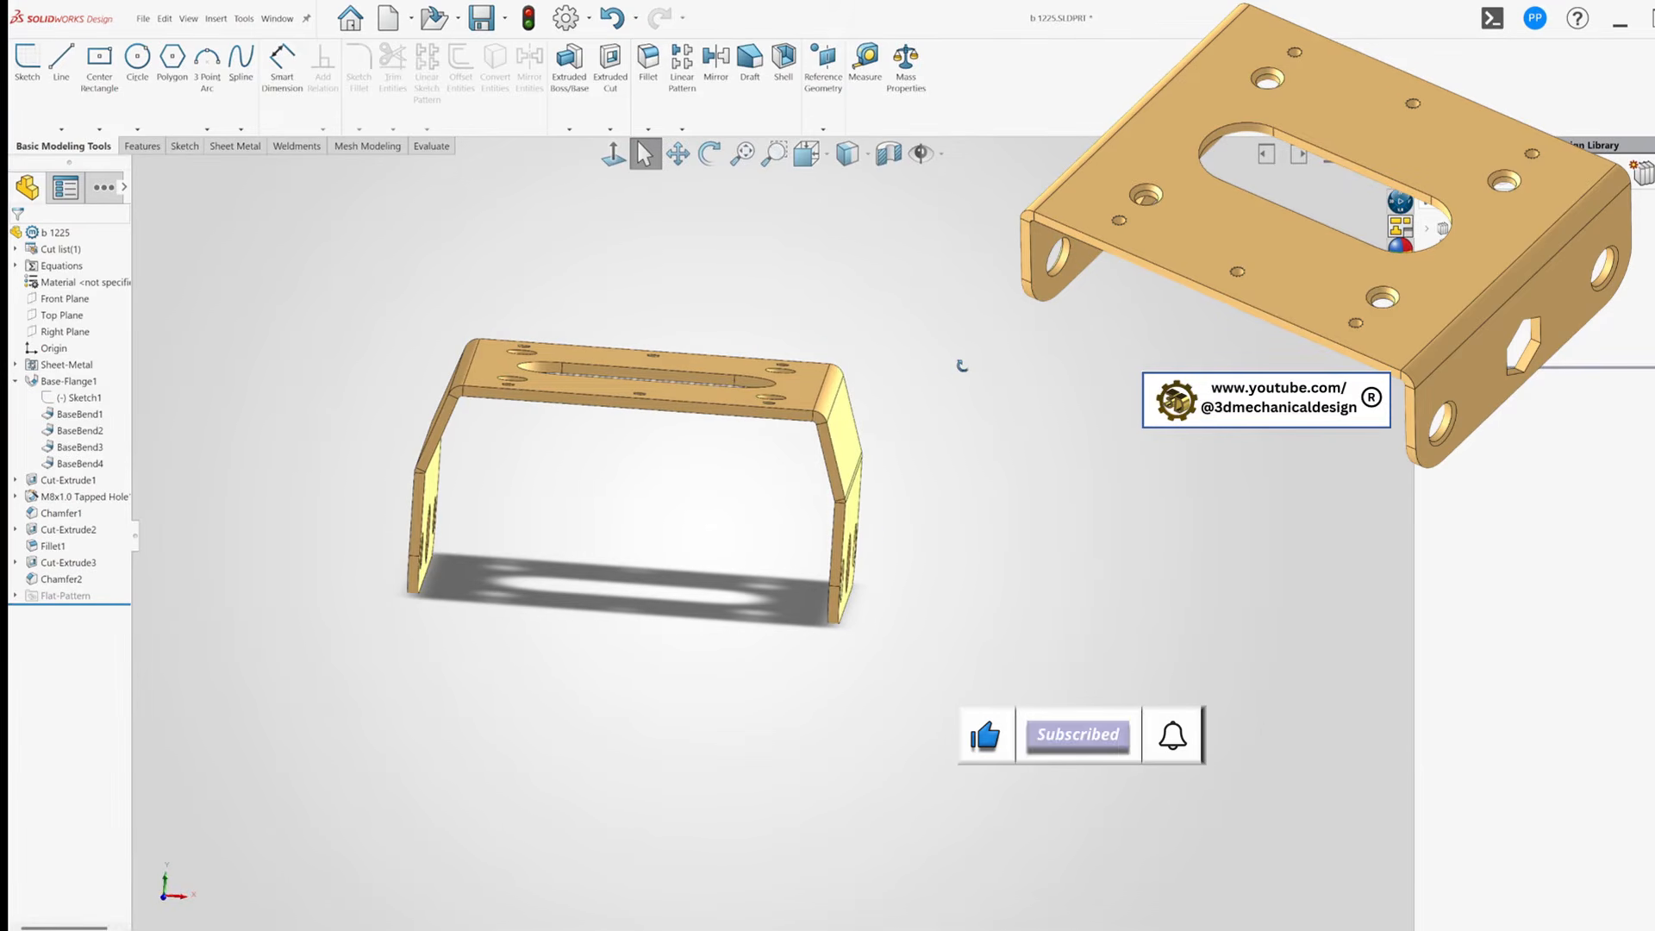
# Reload b 1225.SLDPRT to discard the changes made to the base flange.
pyautogui.press('s')
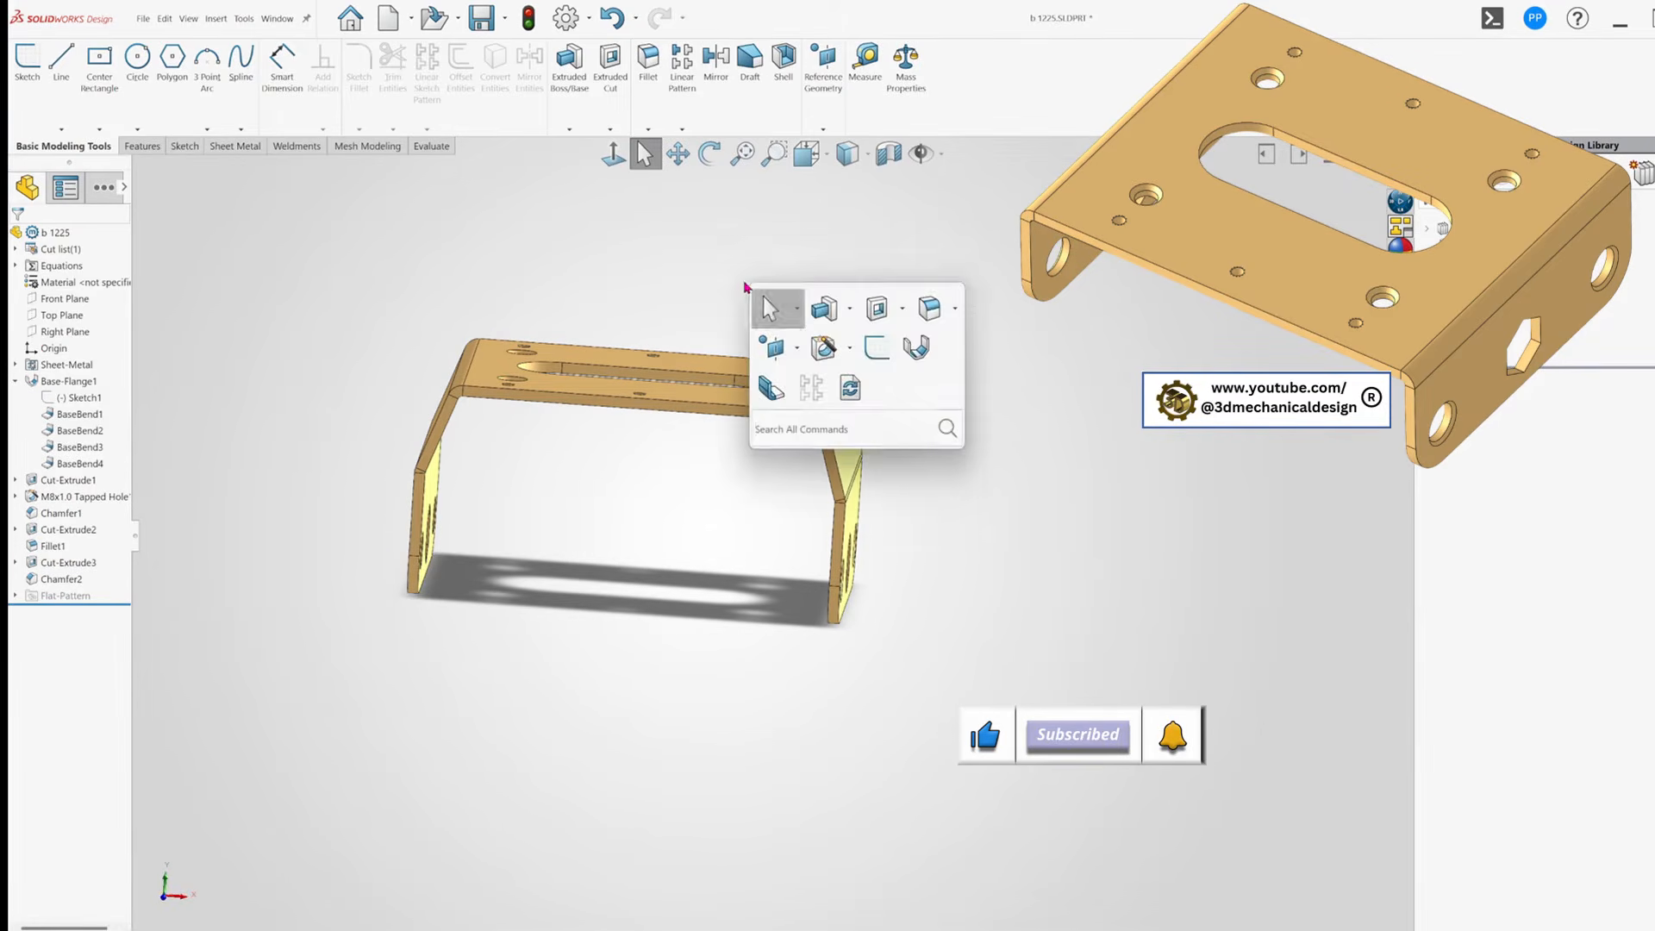
pyautogui.click(854, 389)
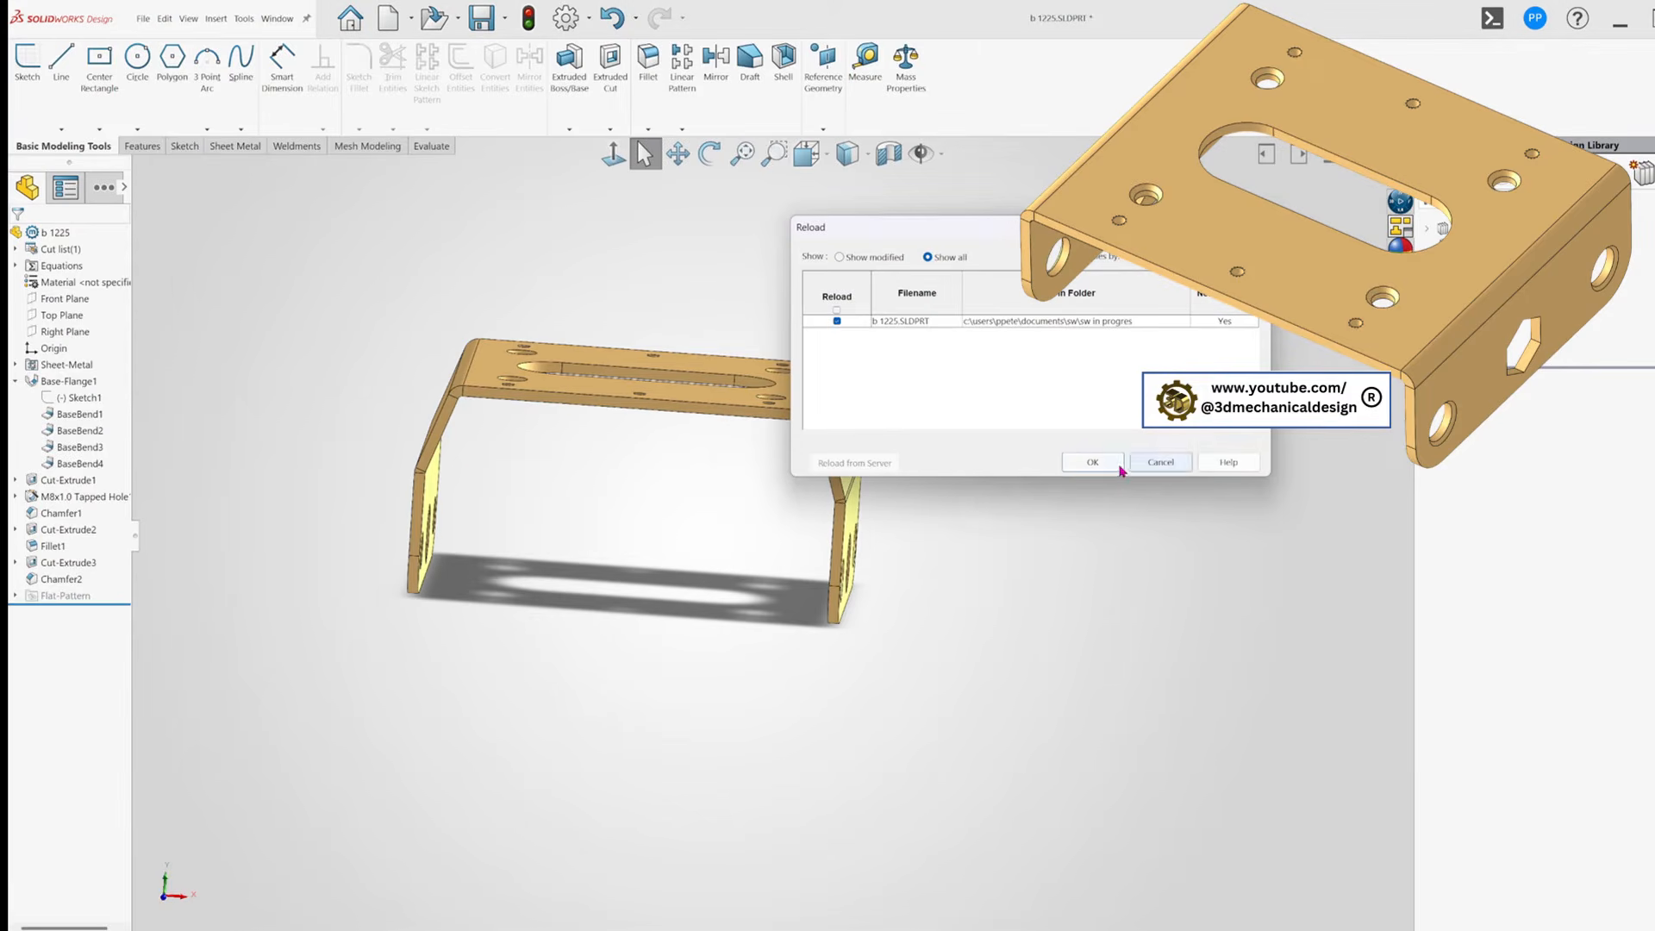
pyautogui.click(1084, 459)
pyautogui.moveTo(542, 490); pyautogui.dragTo(673, 544, button='middle')
pyautogui.scroll(3, 650, 562)
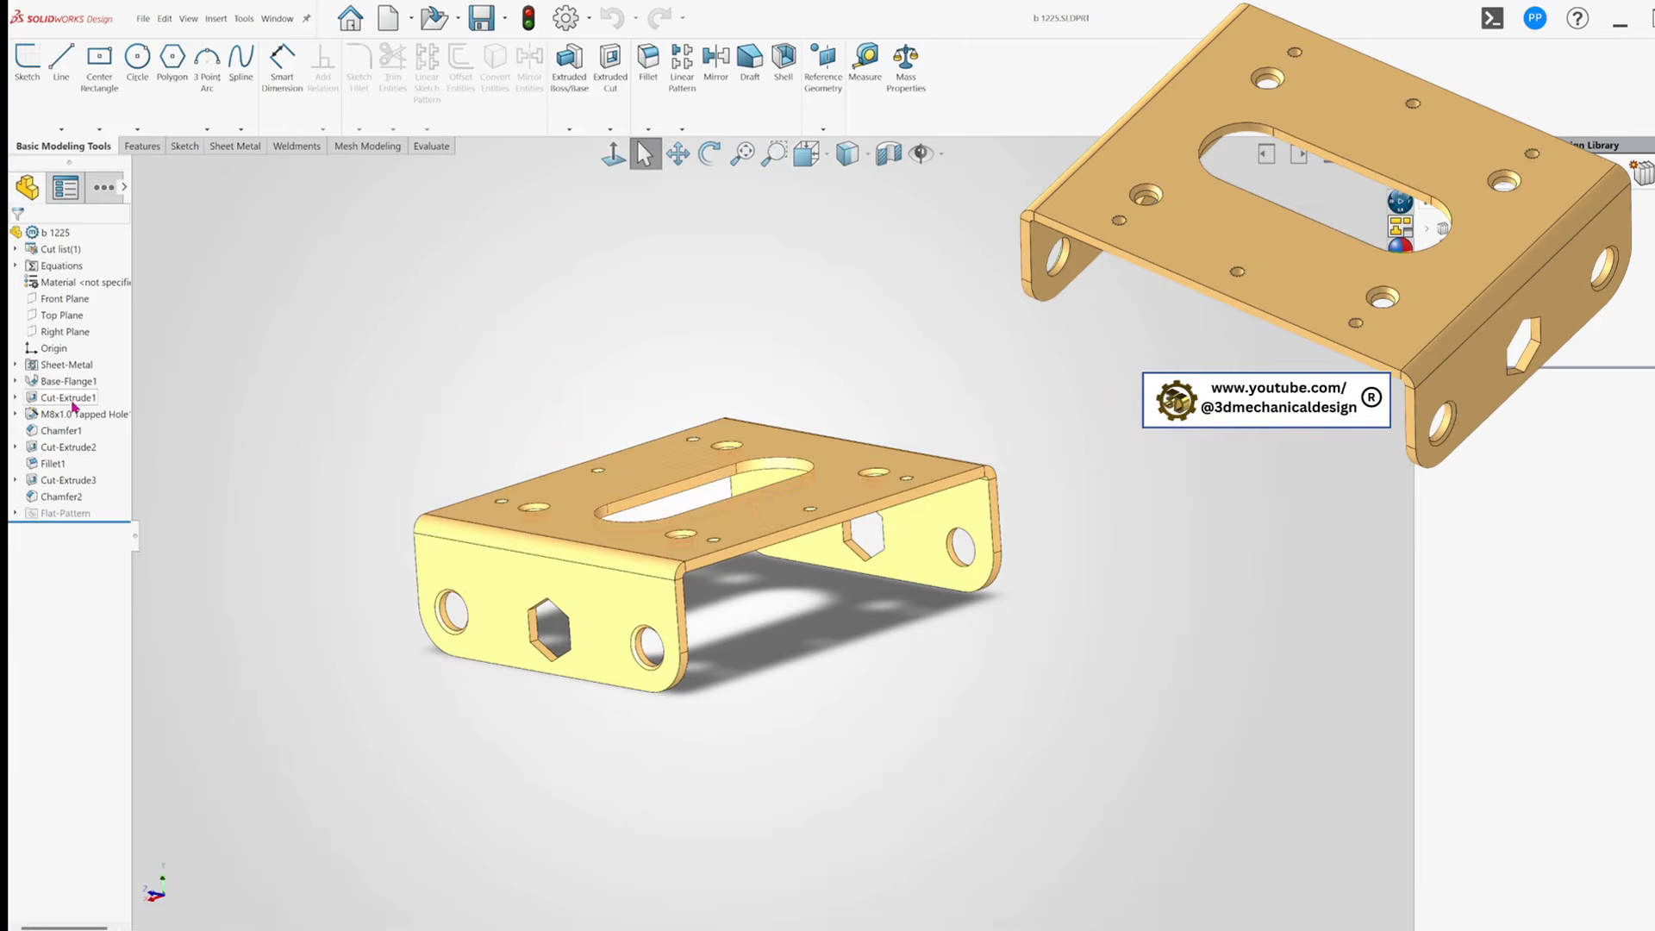
# Open the base flange's profile sketch in the reloaded bracket for editing.
pyautogui.rightClick(69, 399)
pyautogui.click(16, 381)
pyautogui.rightClick(59, 396)
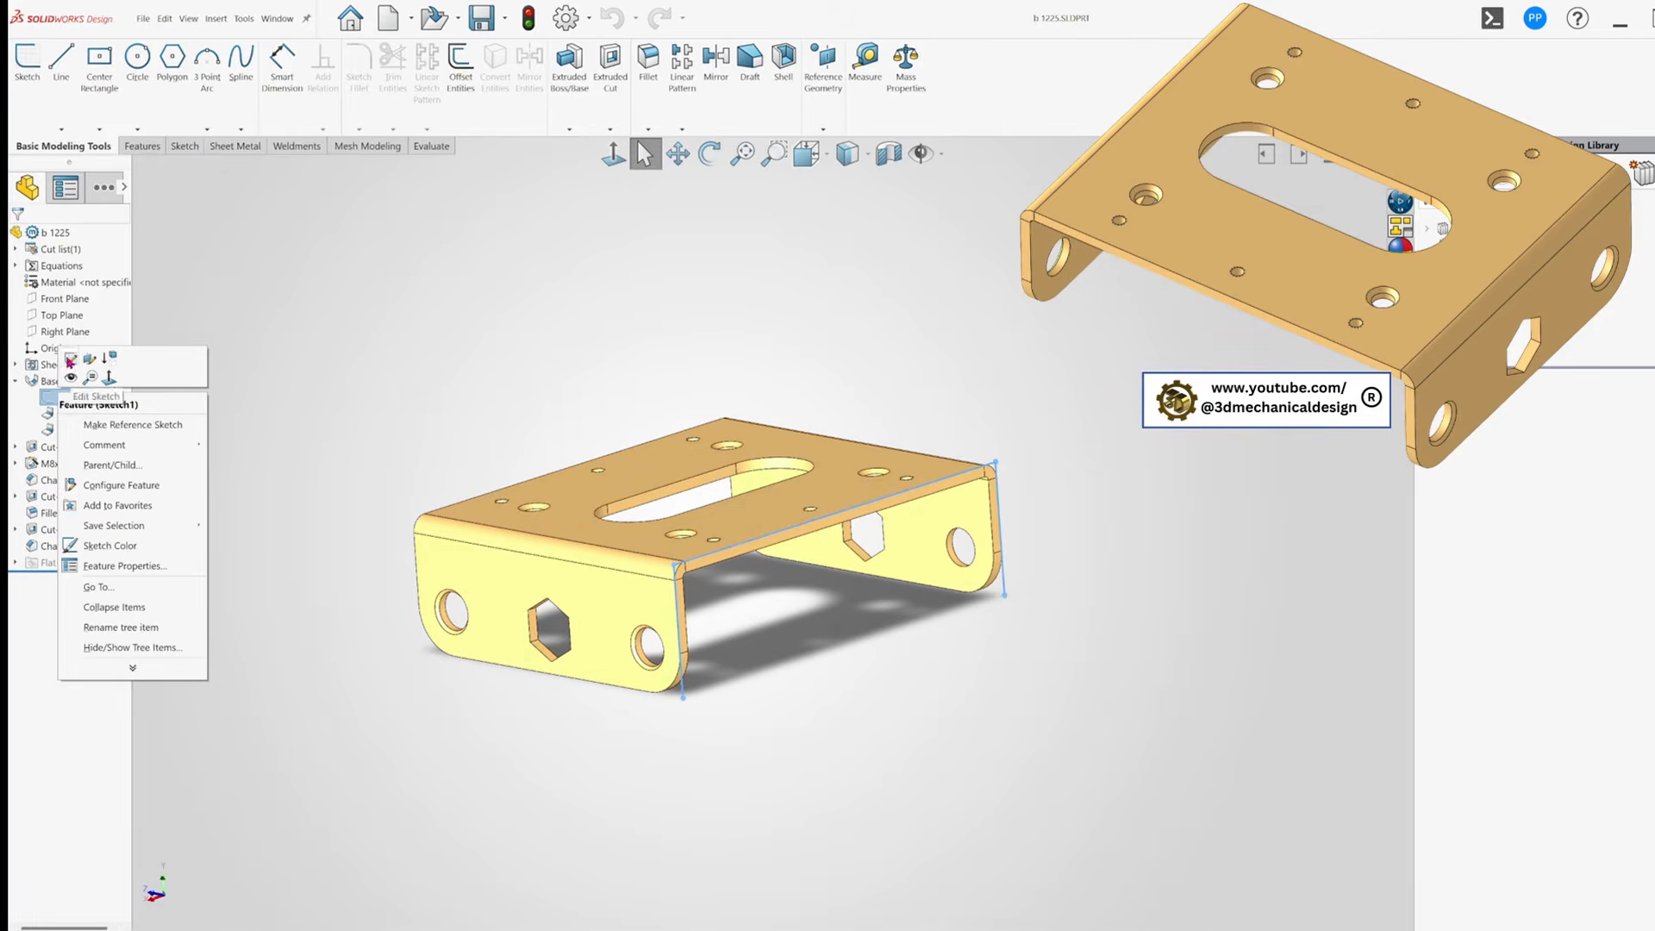
pyautogui.click(71, 359)
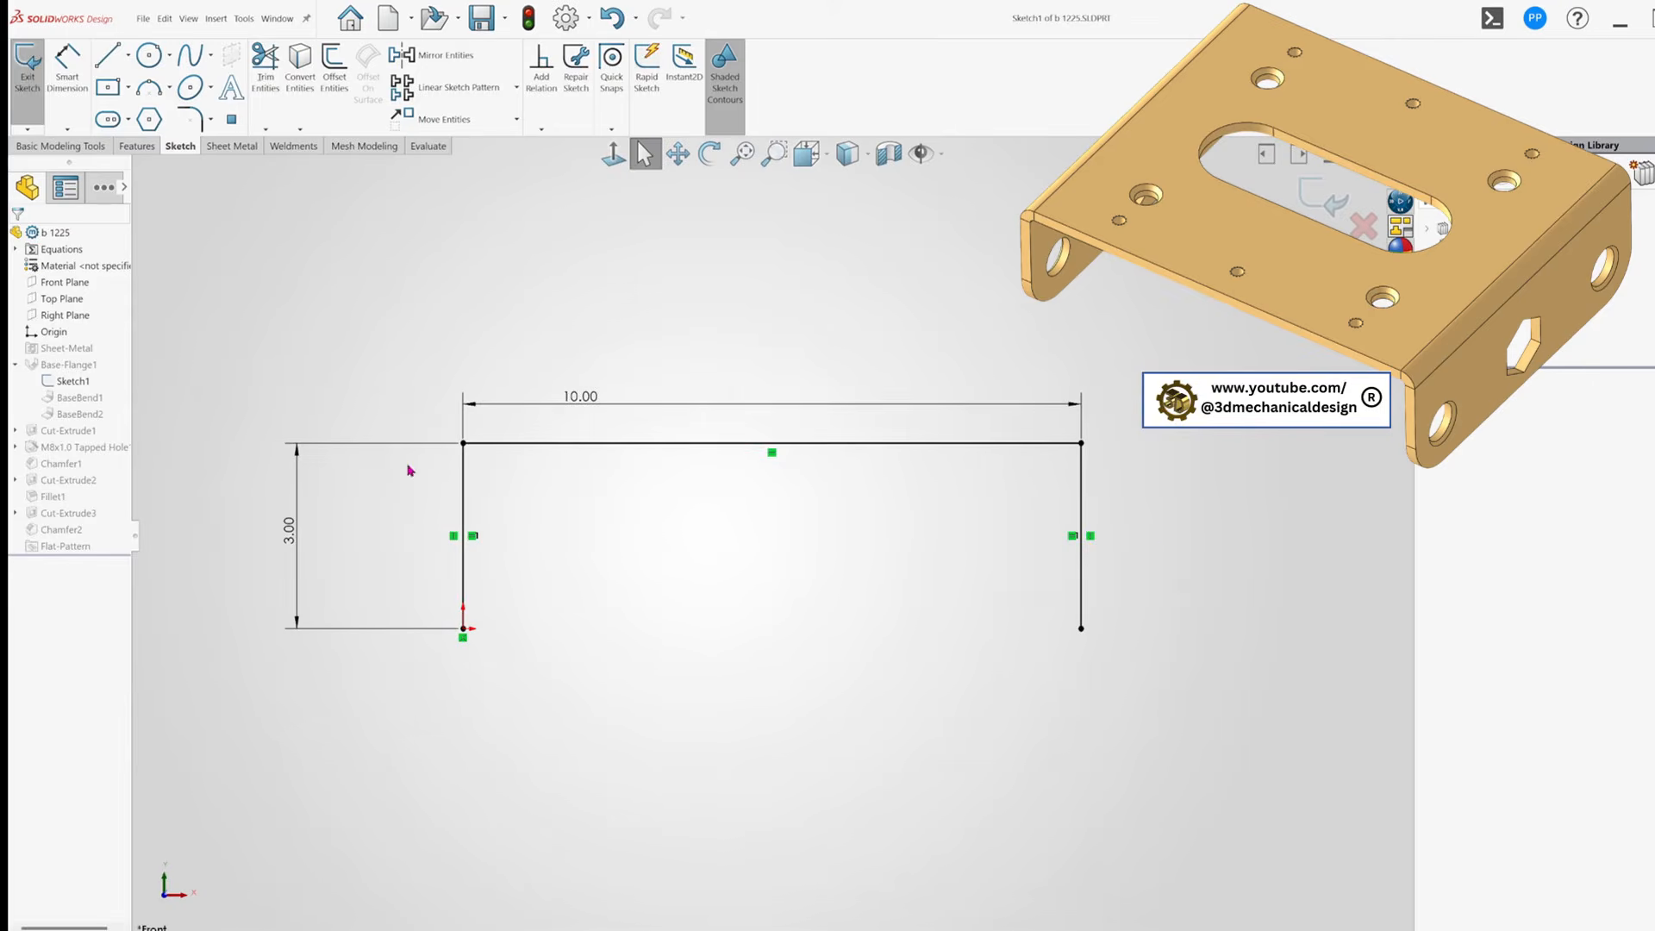
# Sketch a line sloping outward and down from the profile corner above the origin, followed by a vertical line about 2.5 long.
pyautogui.press('s')
pyautogui.click(636, 328)
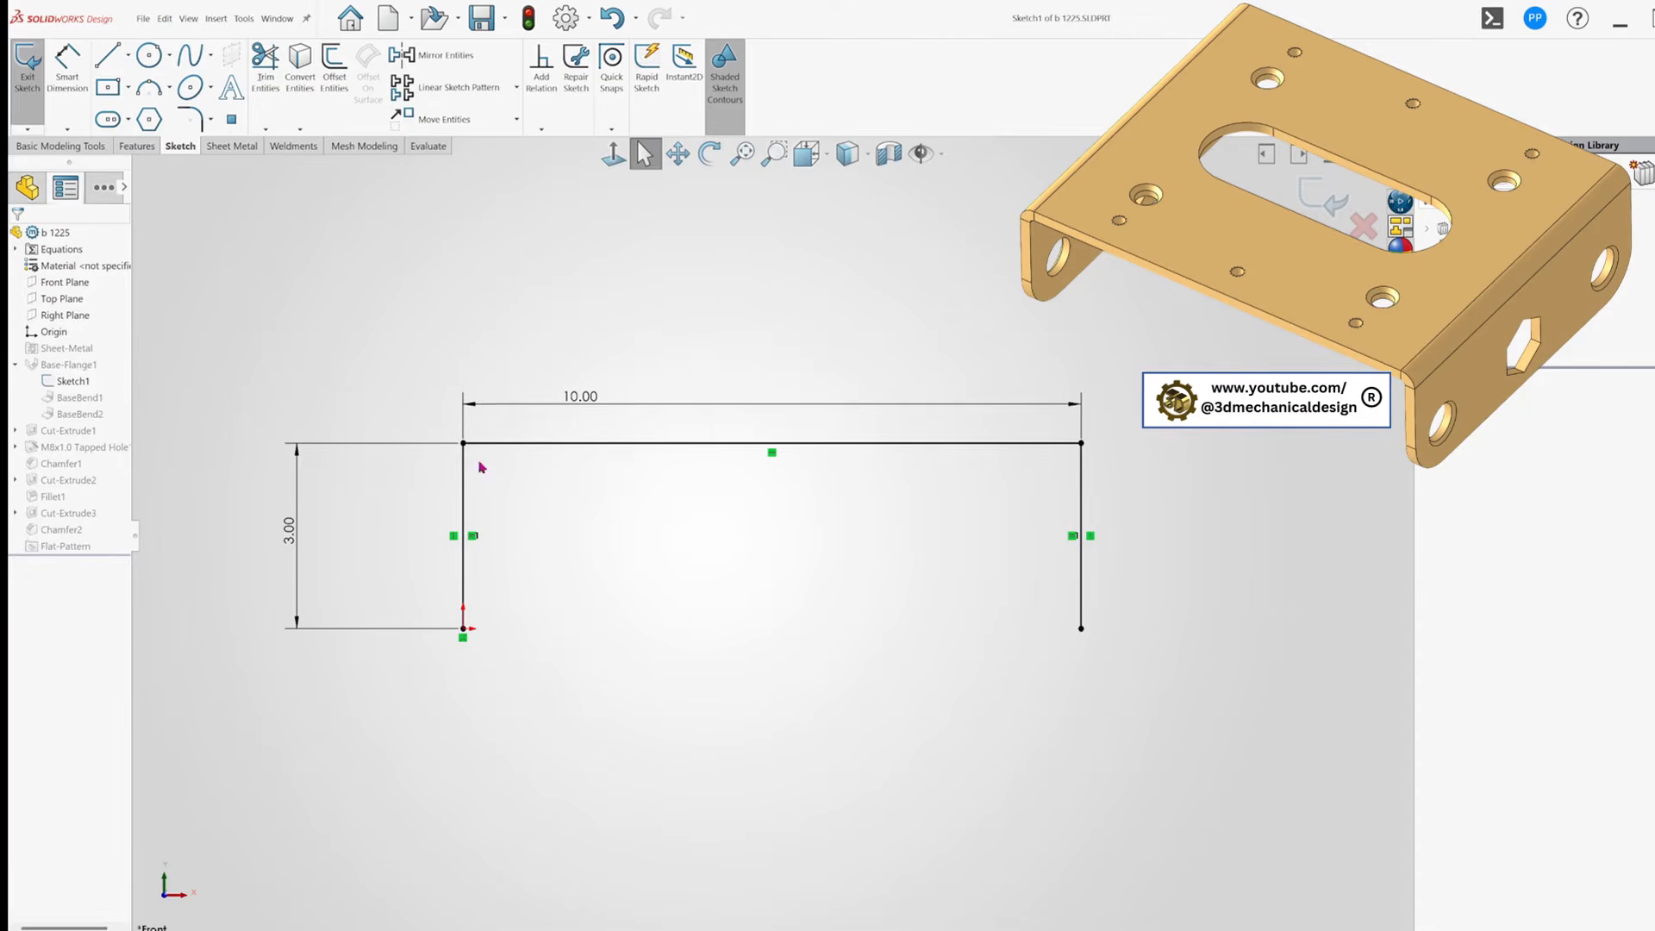
pyautogui.click(463, 445)
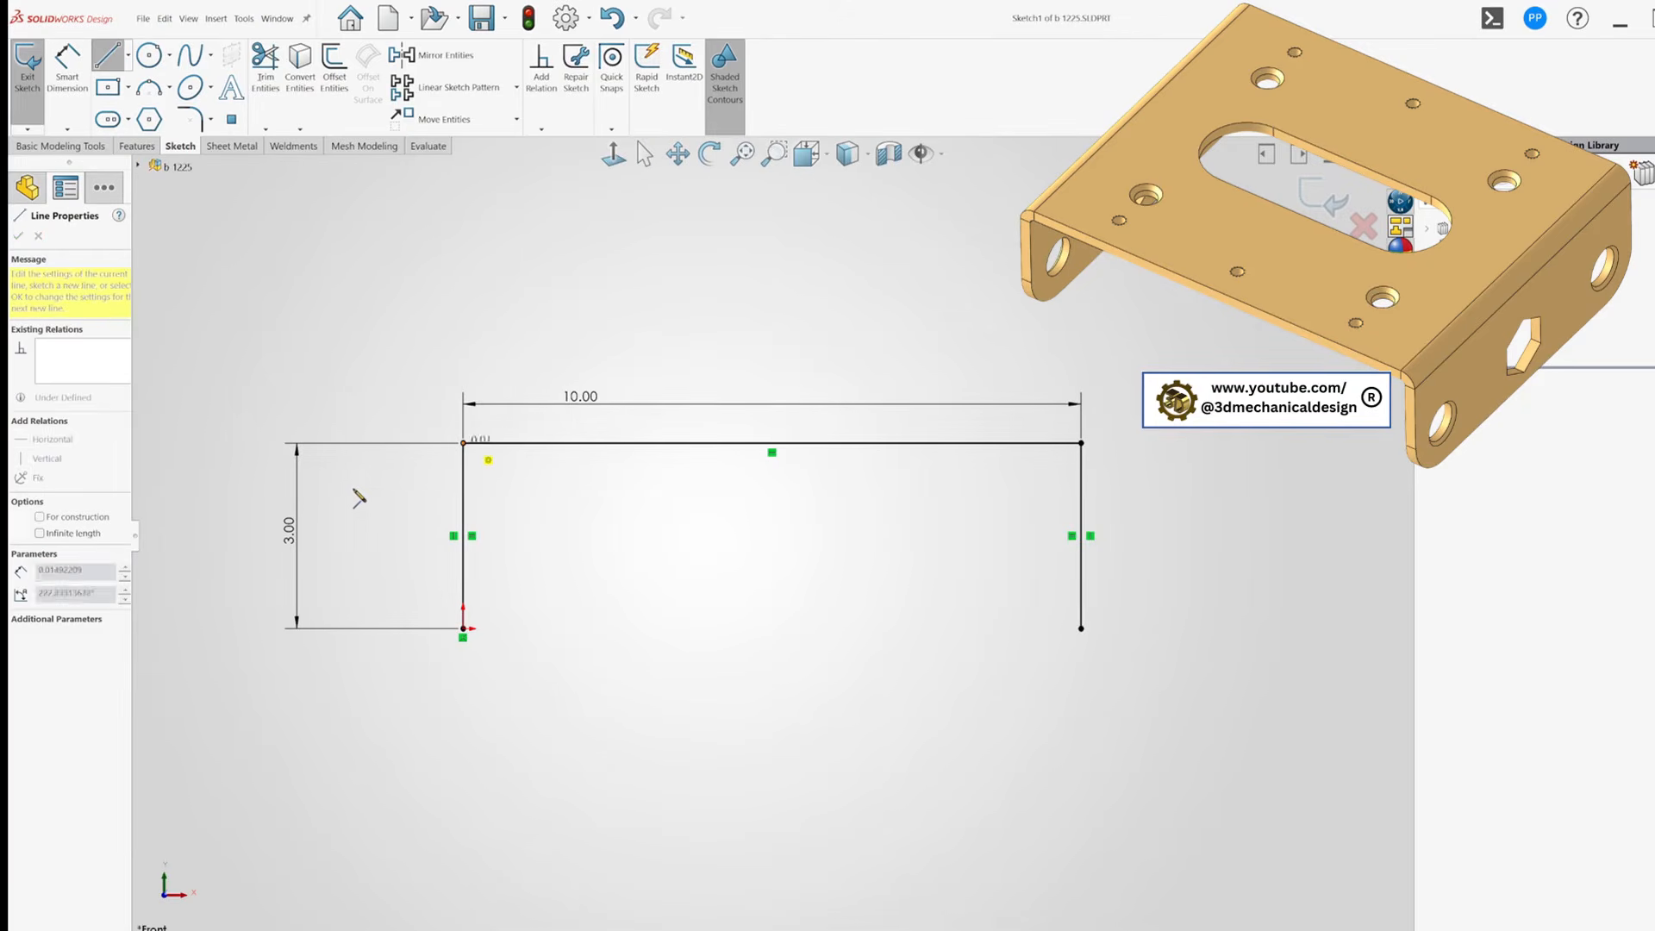
pyautogui.click(330, 481)
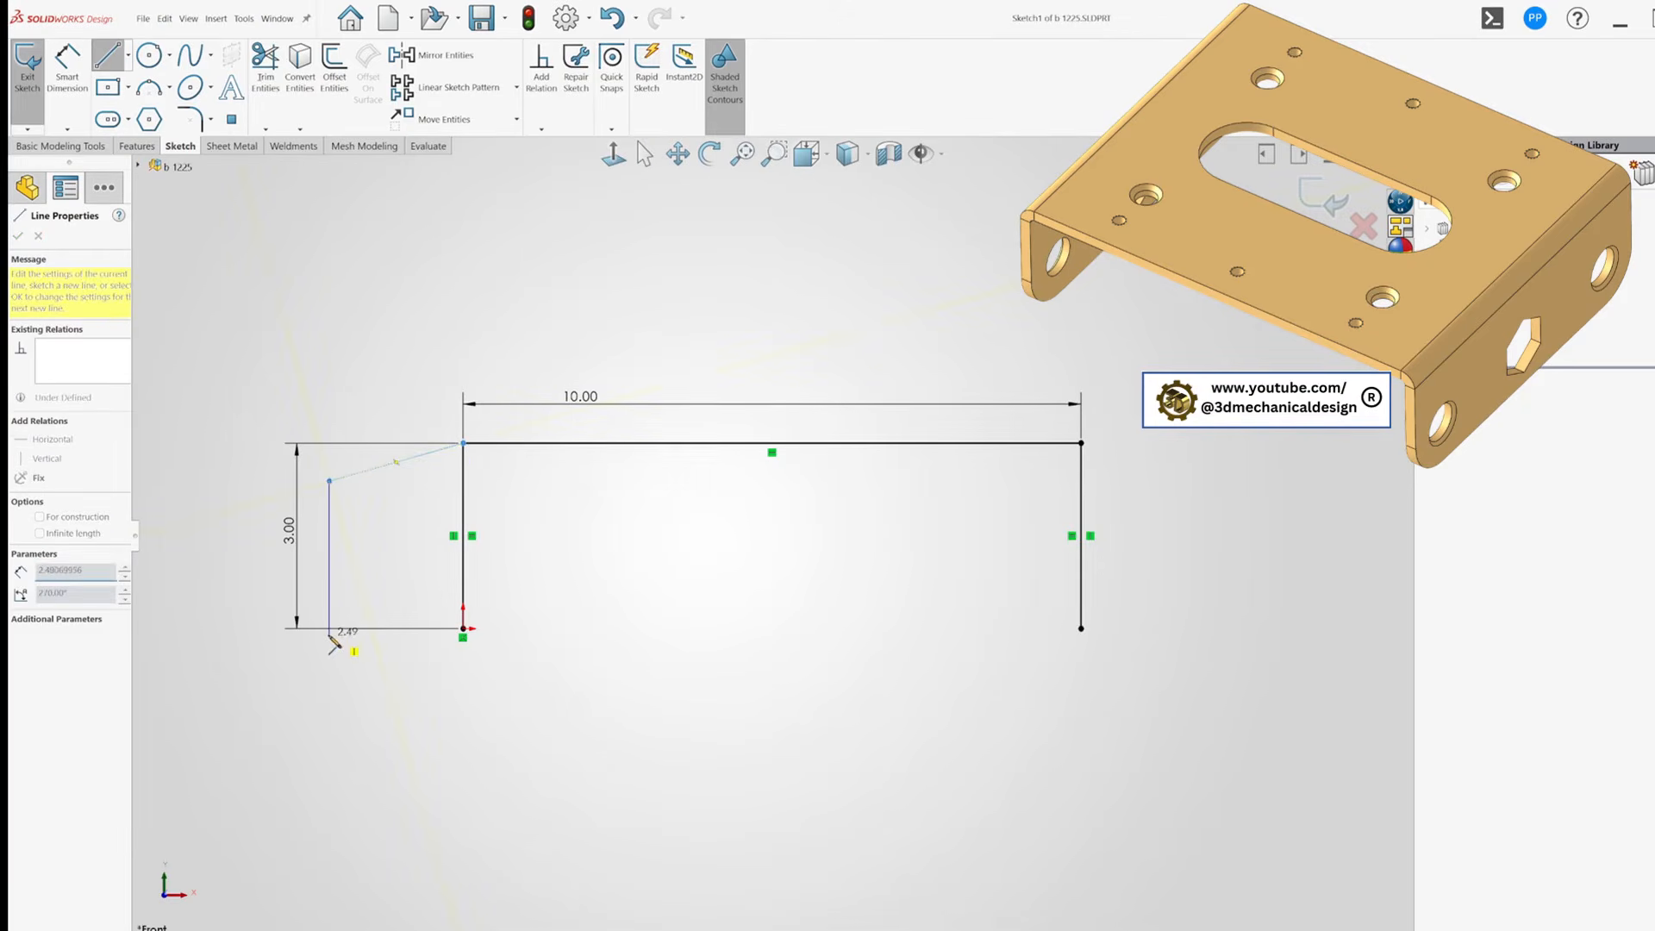
pyautogui.click(330, 634)
pyautogui.press('Escape')
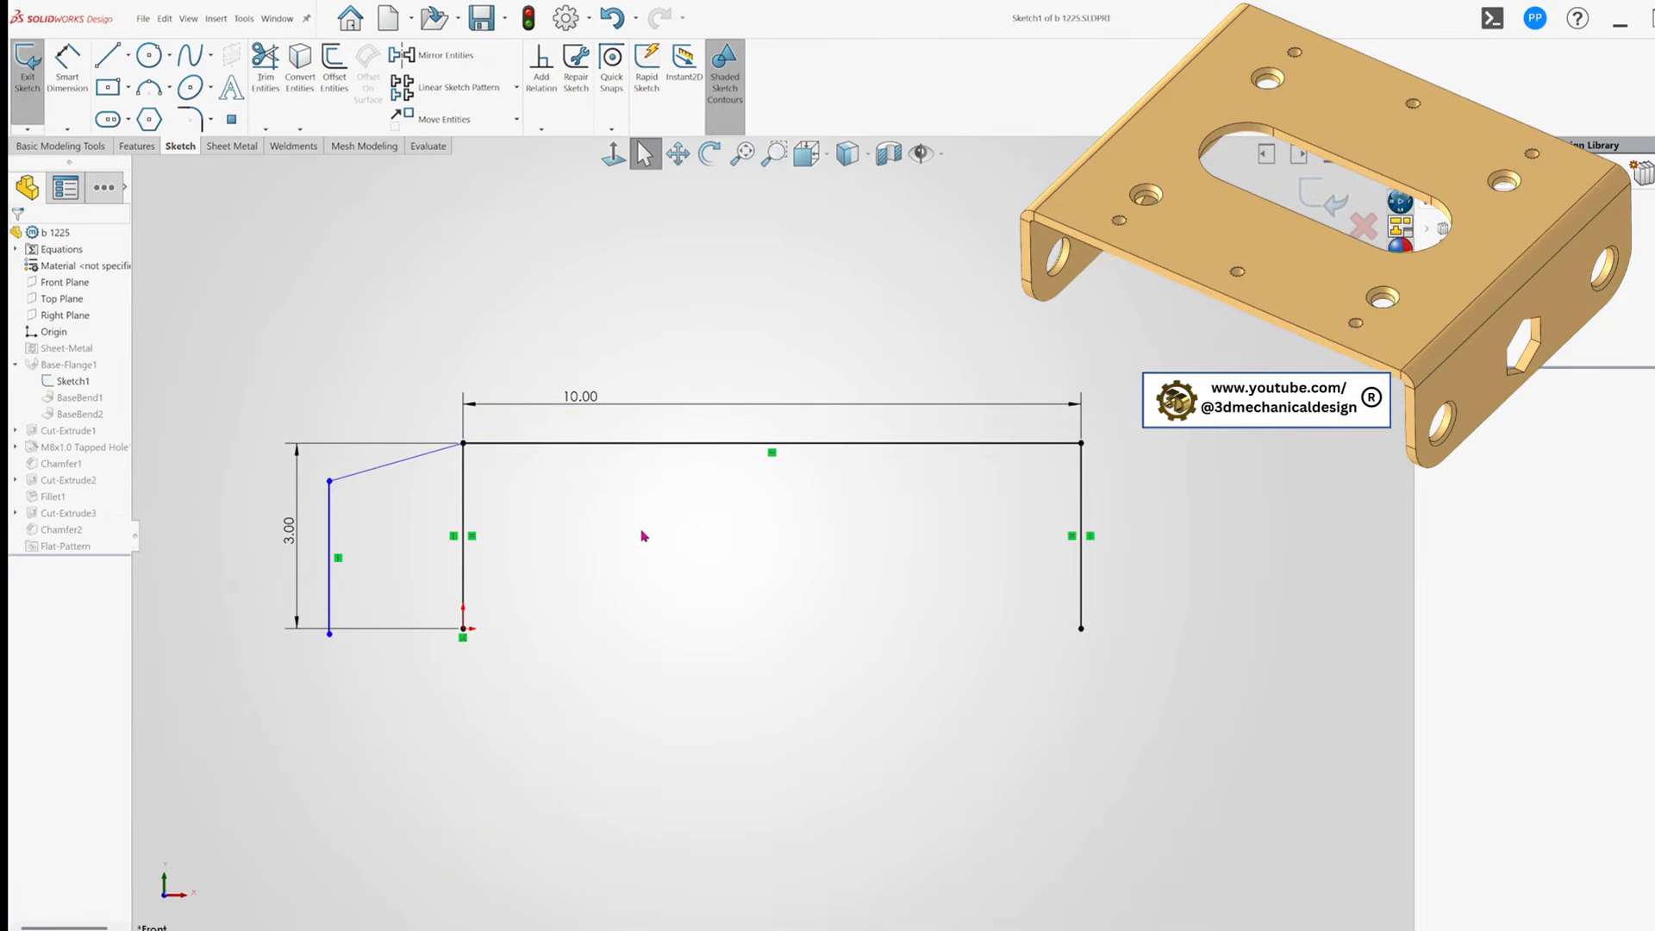
# Convert the original vertical line at the origin to construction geometry and exit the sketch to rebuild the bracket.
pyautogui.click(466, 509)
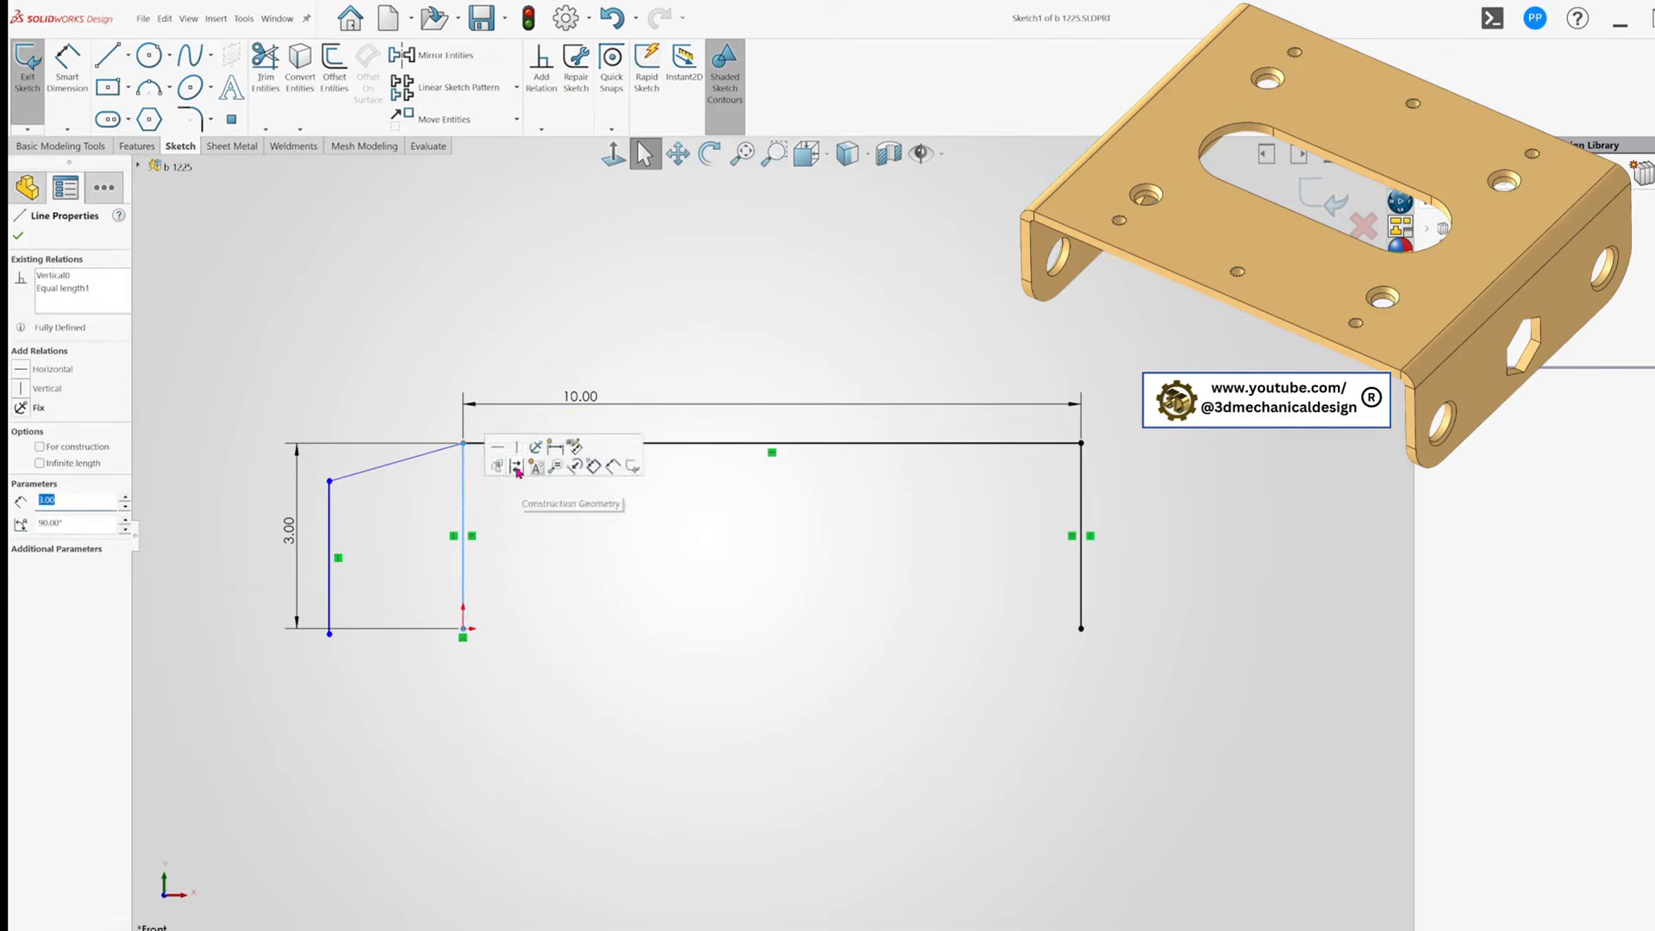
pyautogui.click(521, 479)
pyautogui.click(1324, 198)
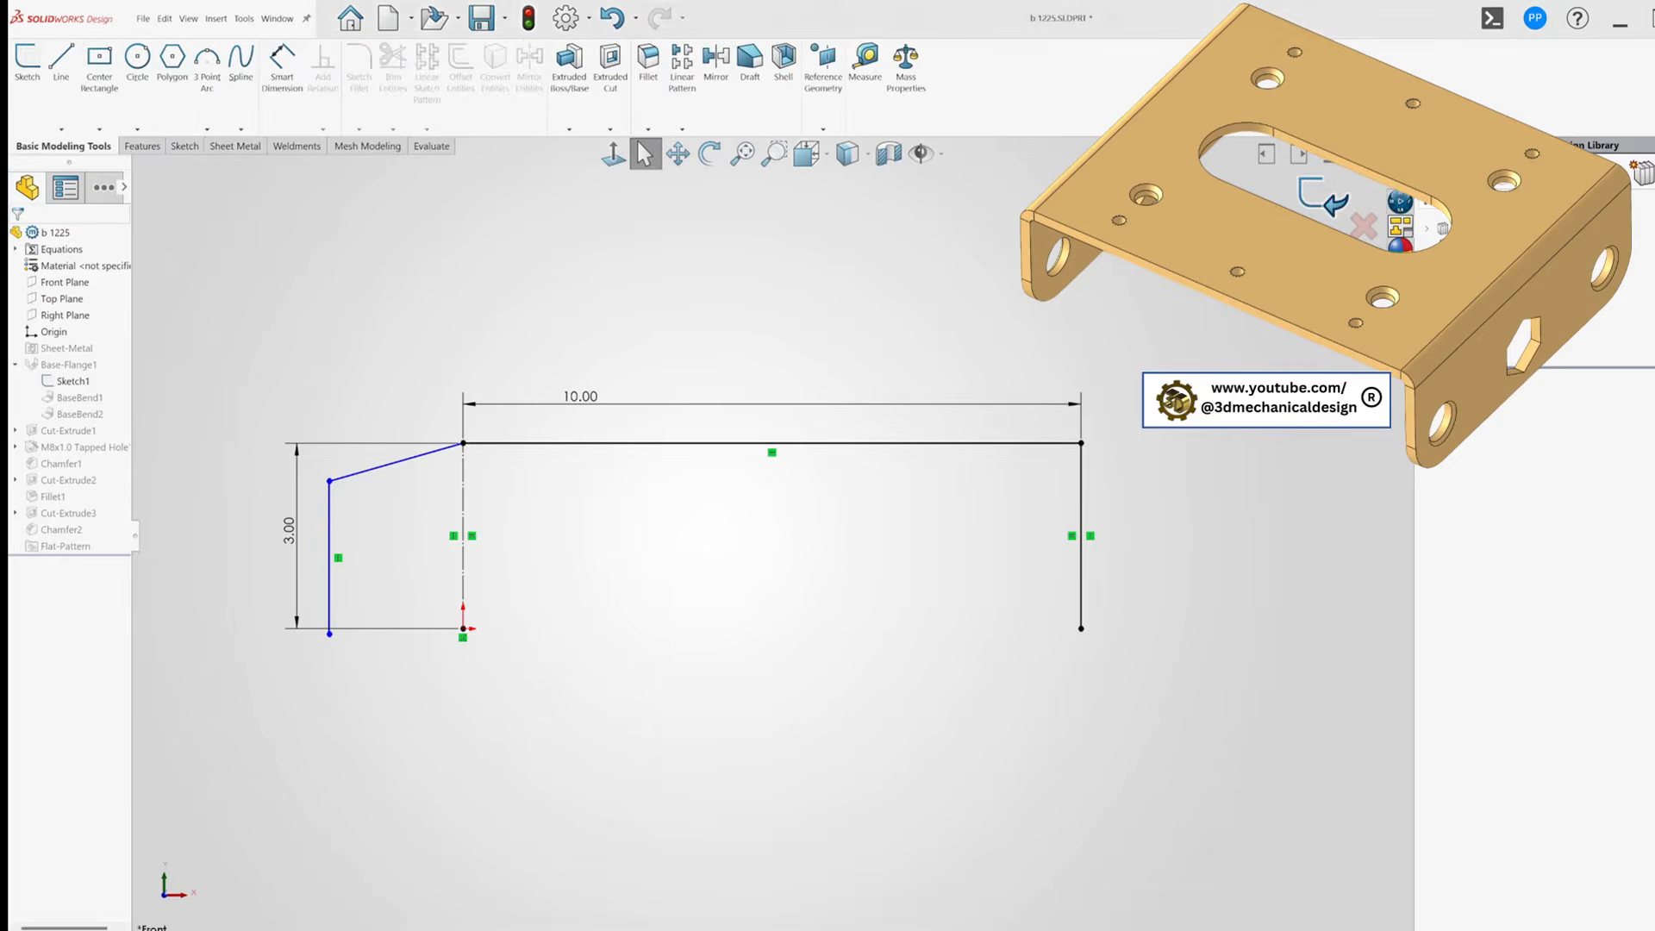
pyautogui.click(896, 494)
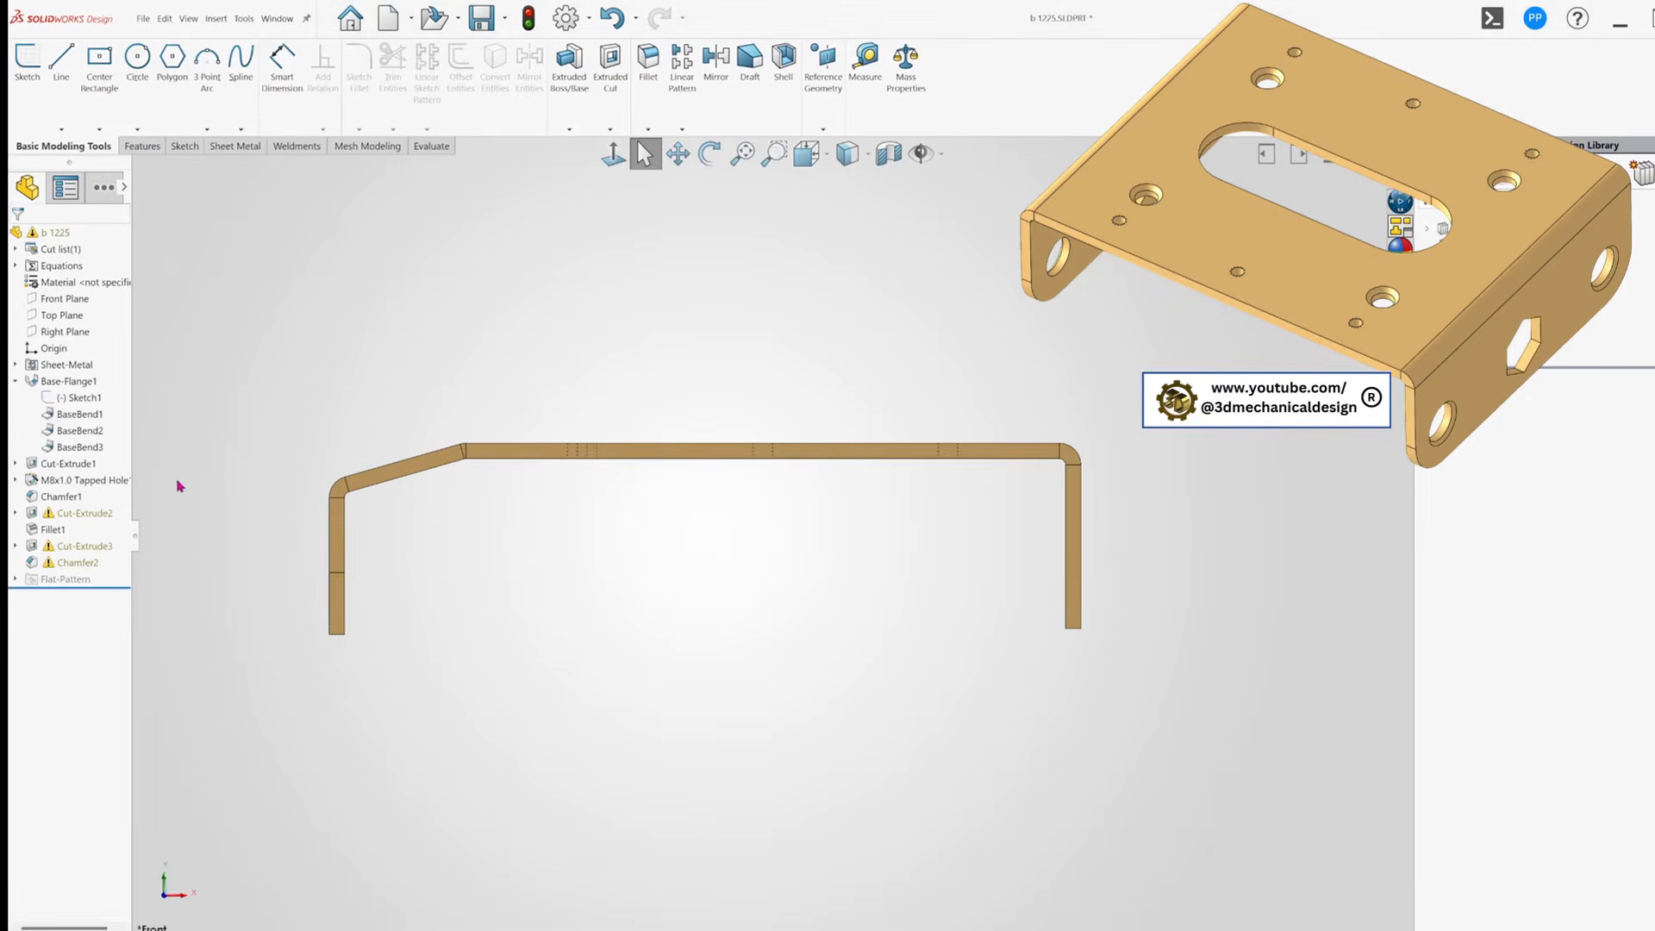
# Inspect the holes and hexagonal cutouts on both side flanges, and reload b 1225.SLDPRT to discard the construction-line change.
pyautogui.moveTo(535, 541); pyautogui.dragTo(565, 566, button='middle')
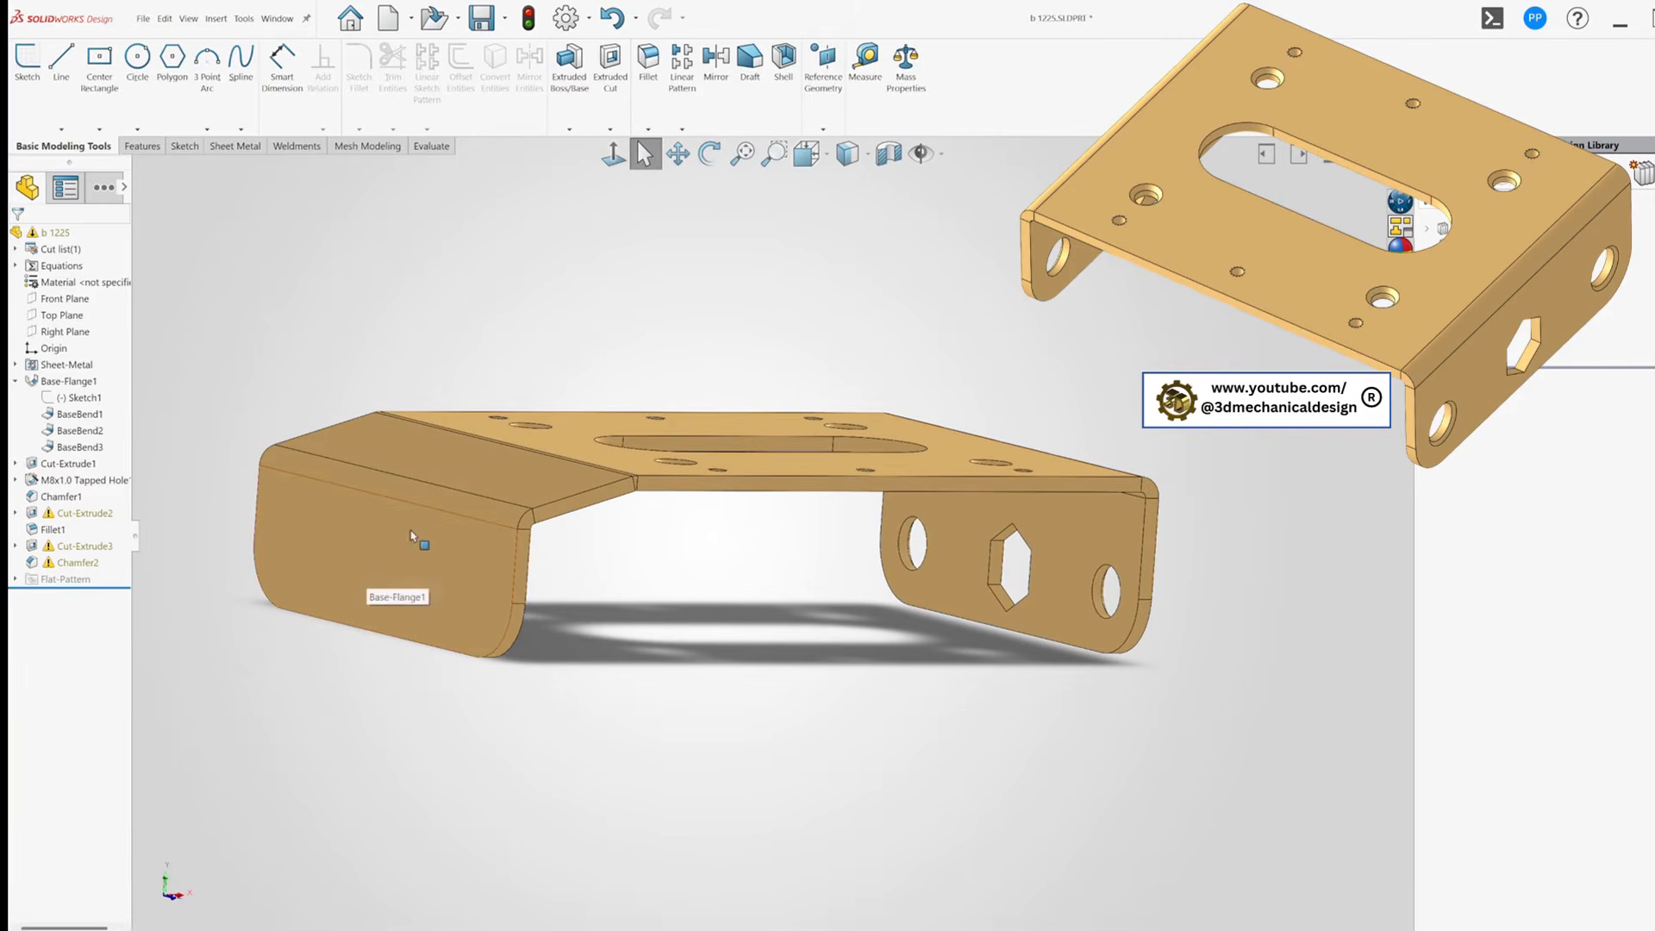
pyautogui.moveTo(679, 578); pyautogui.dragTo(608, 427, button='middle')
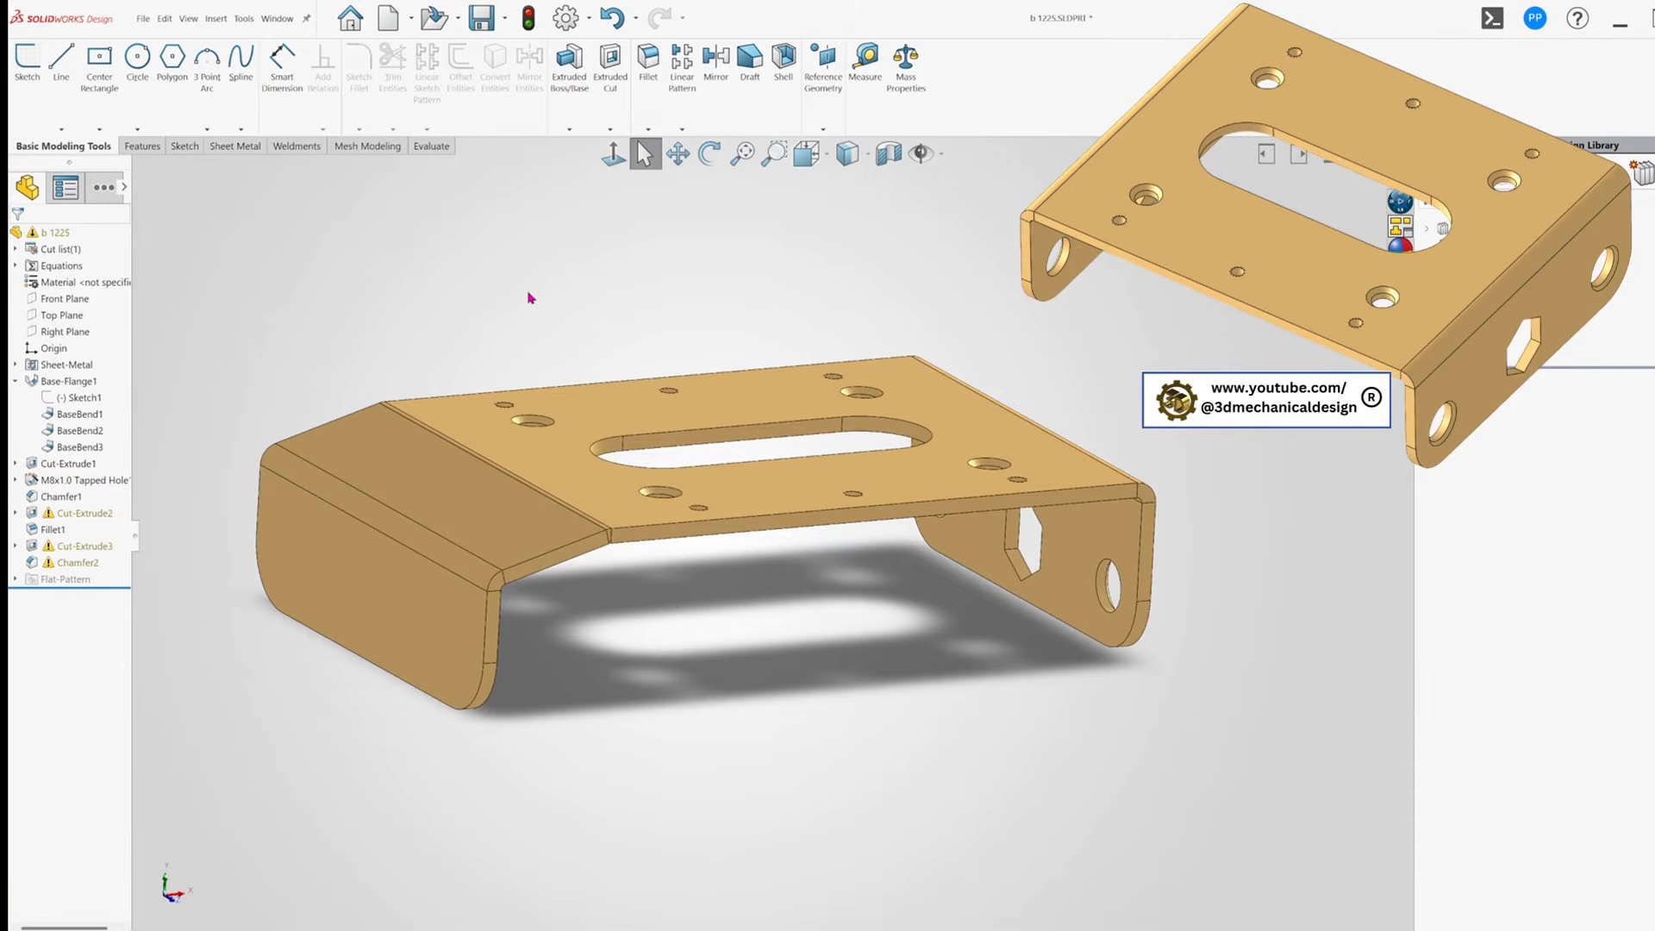
pyautogui.press('s')
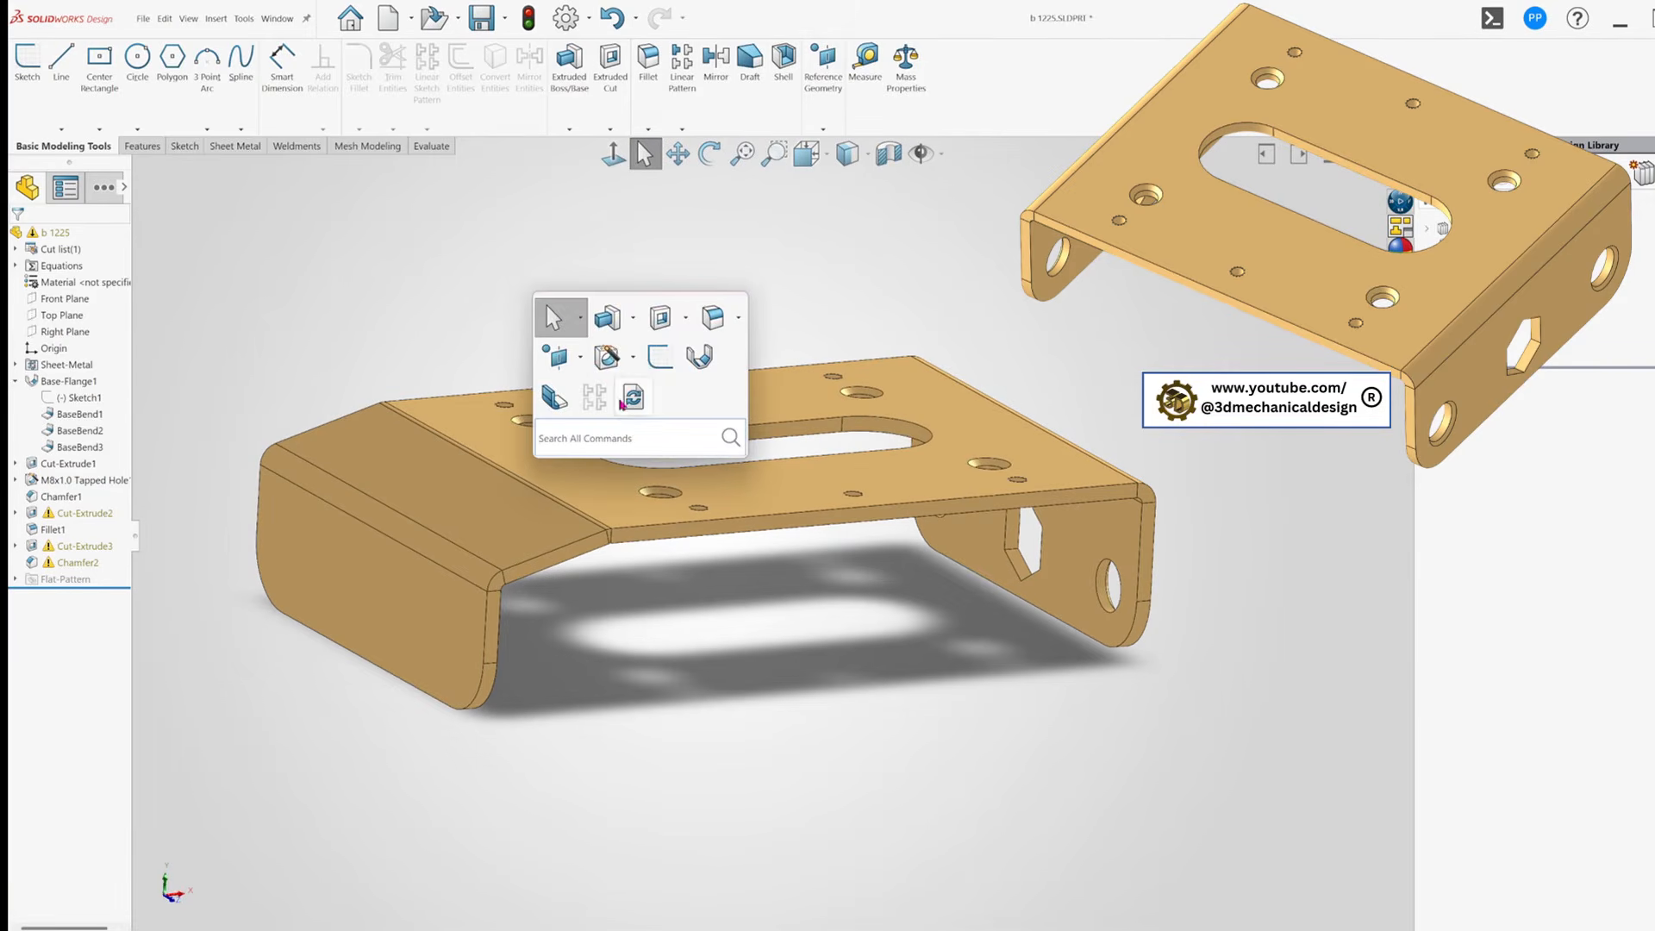
pyautogui.click(632, 395)
pyautogui.click(1092, 462)
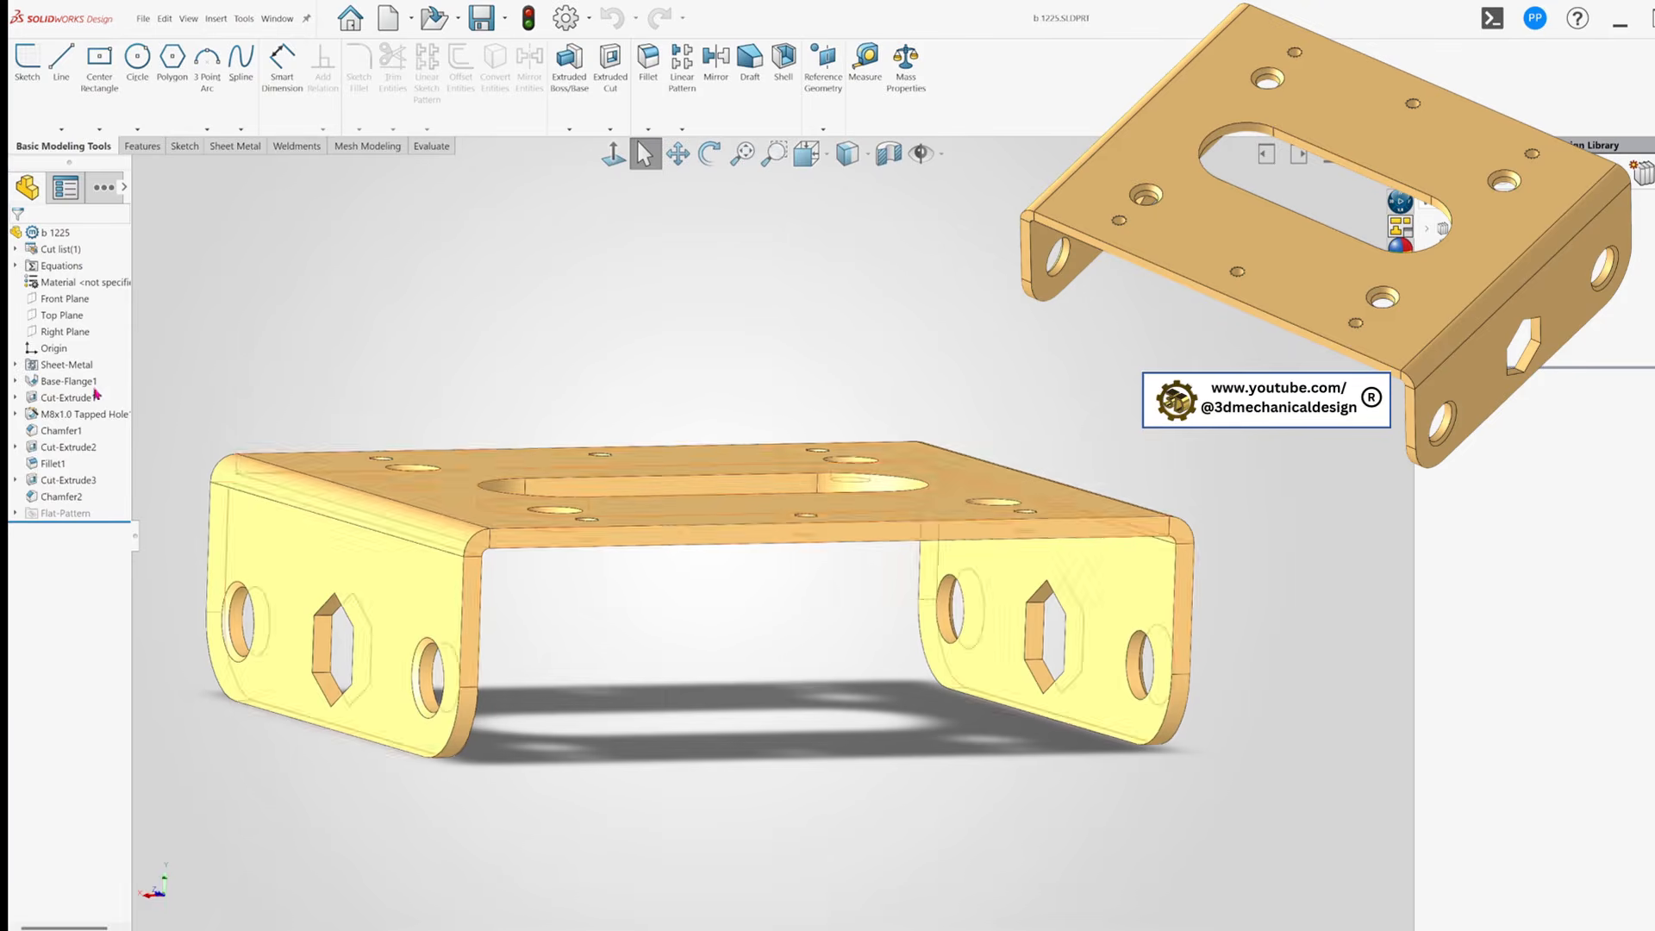
# Reopen the base flange's profile sketch for editing and fit it in view.
pyautogui.click(15, 381)
pyautogui.rightClick(52, 398)
pyautogui.click(57, 349)
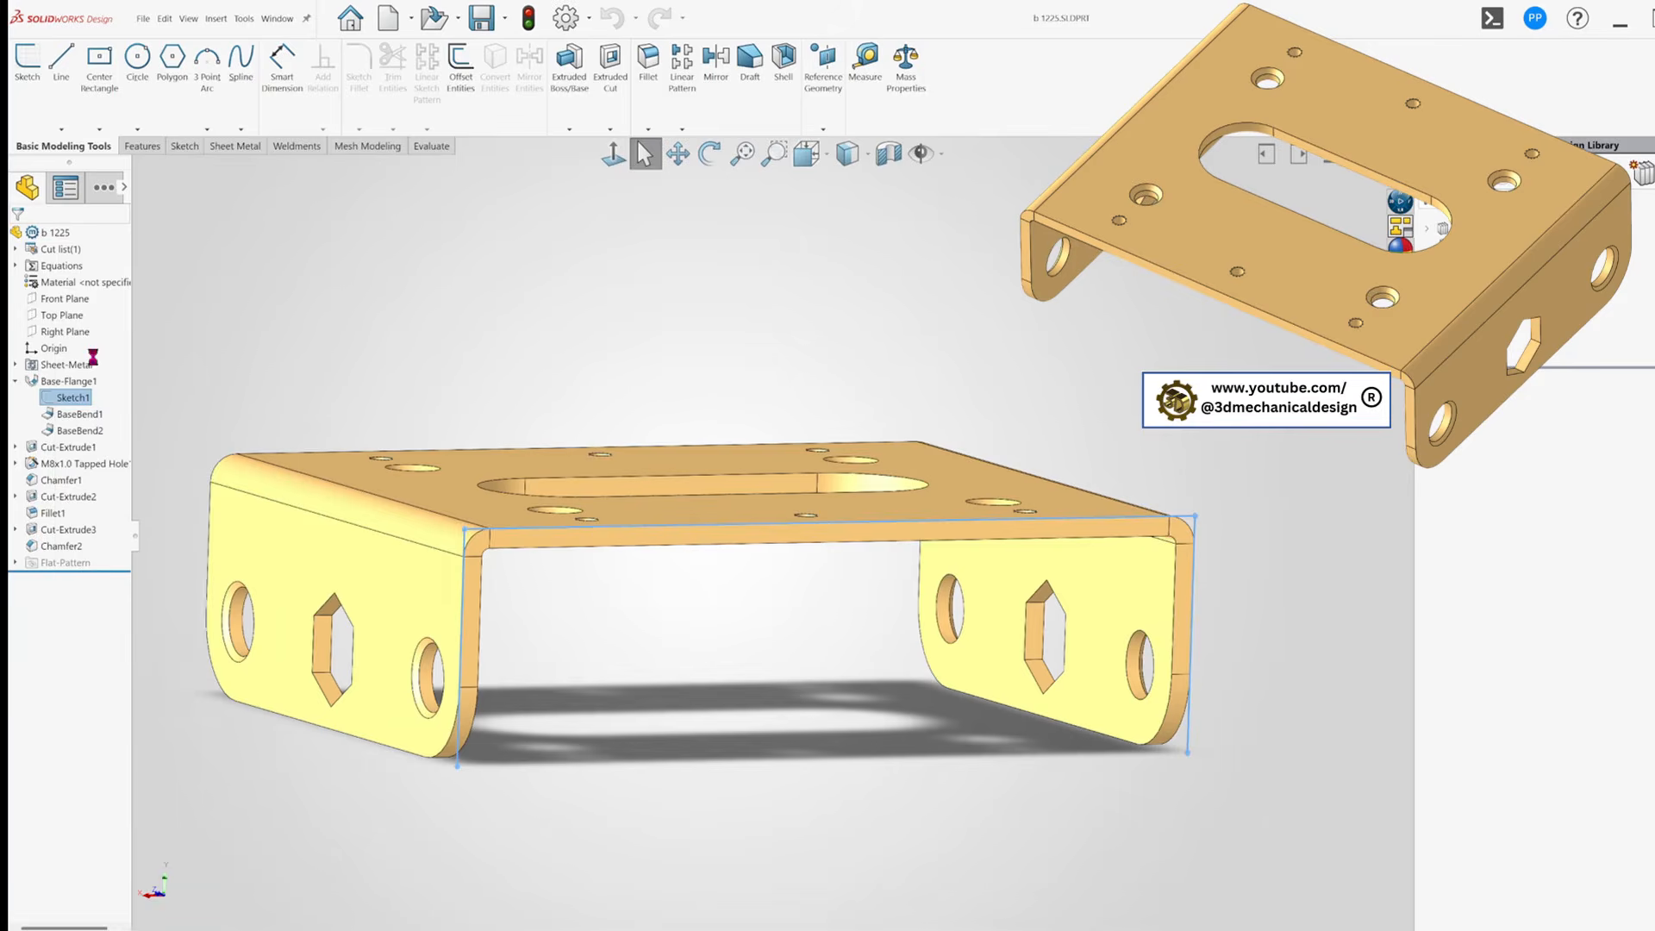
pyautogui.press('z')
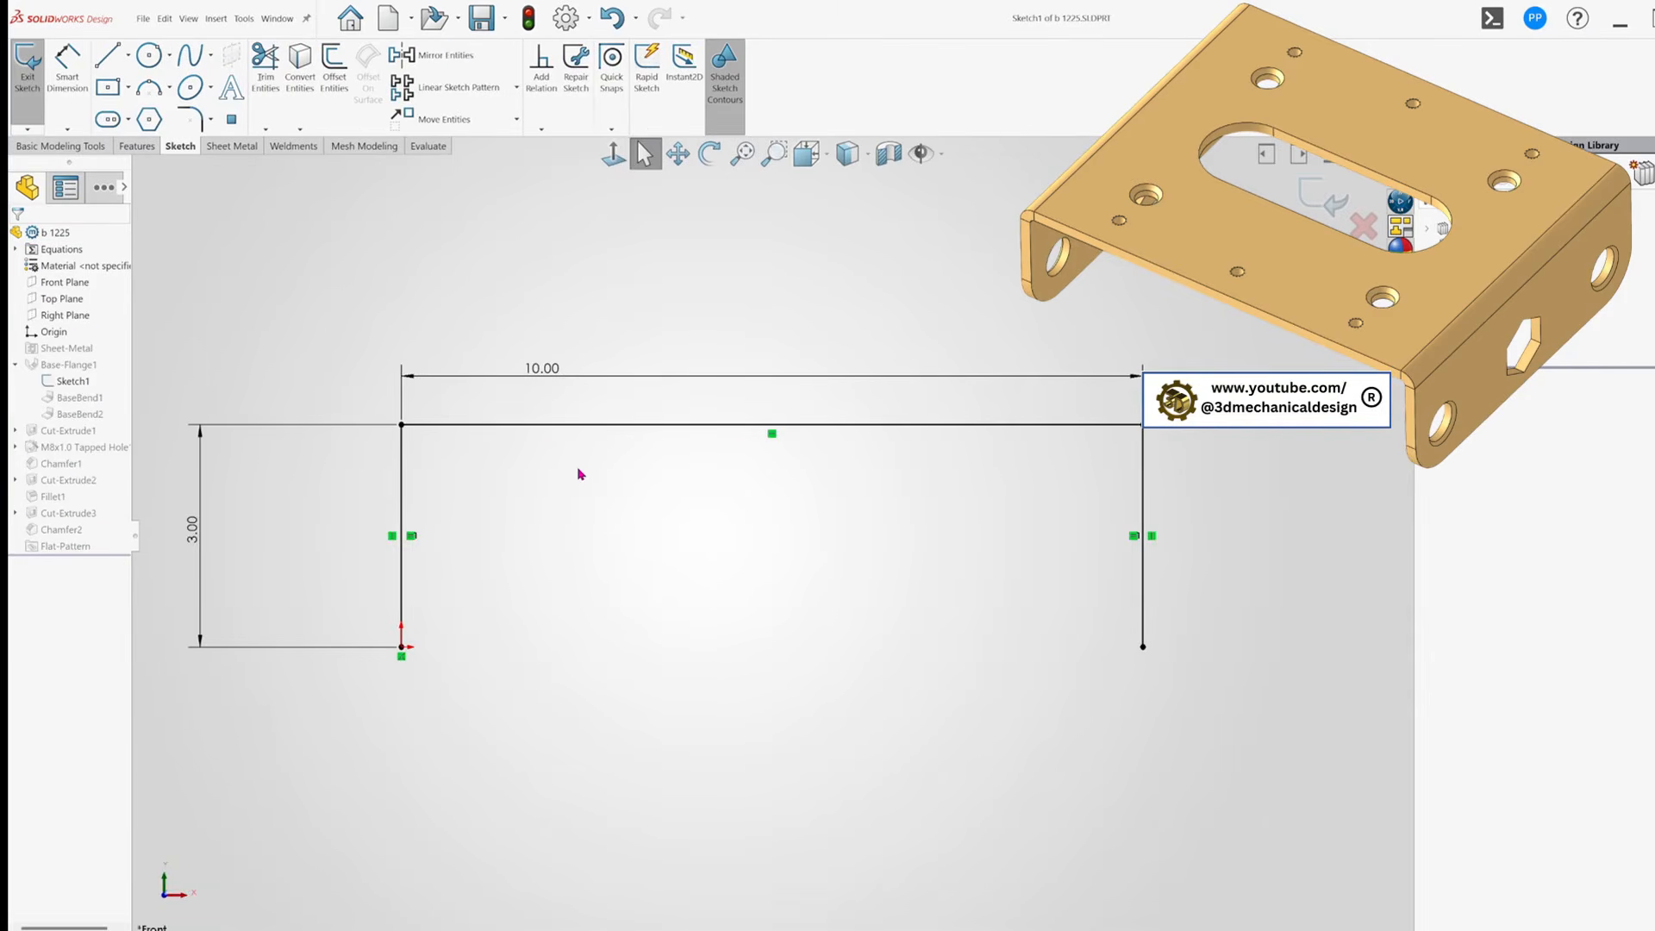
# Sketch a slightly sloped line outward from the profile corner above the origin, followed by a vertical line ending just below origin level.
pyautogui.press('s')
pyautogui.click(749, 494)
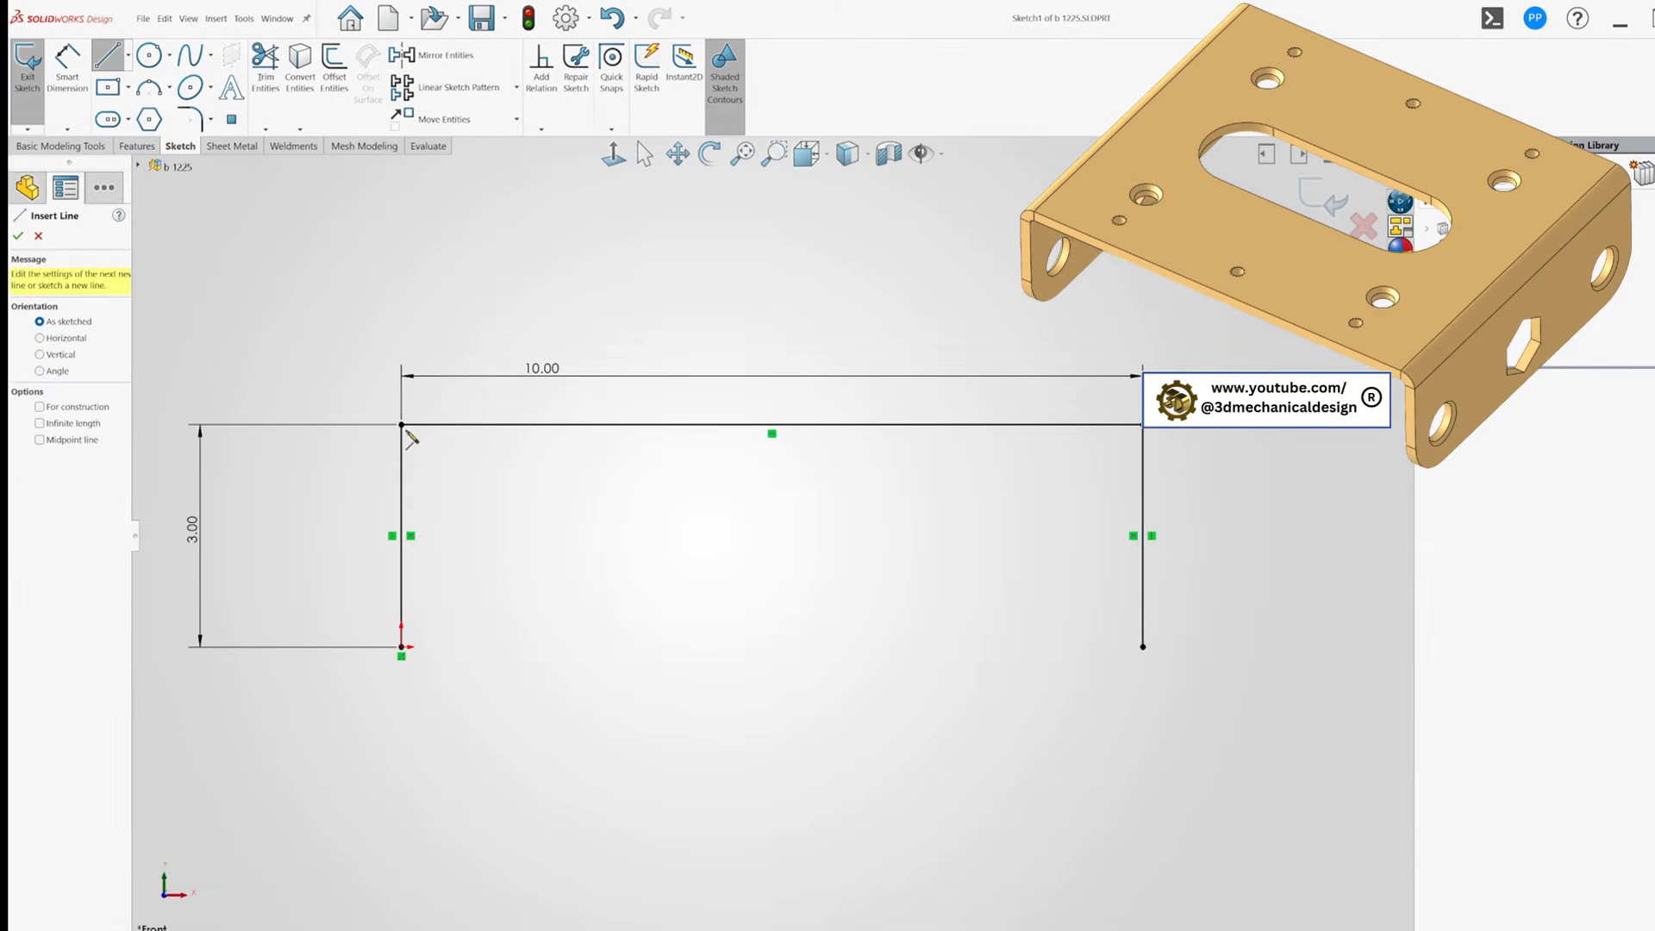
pyautogui.click(259, 447)
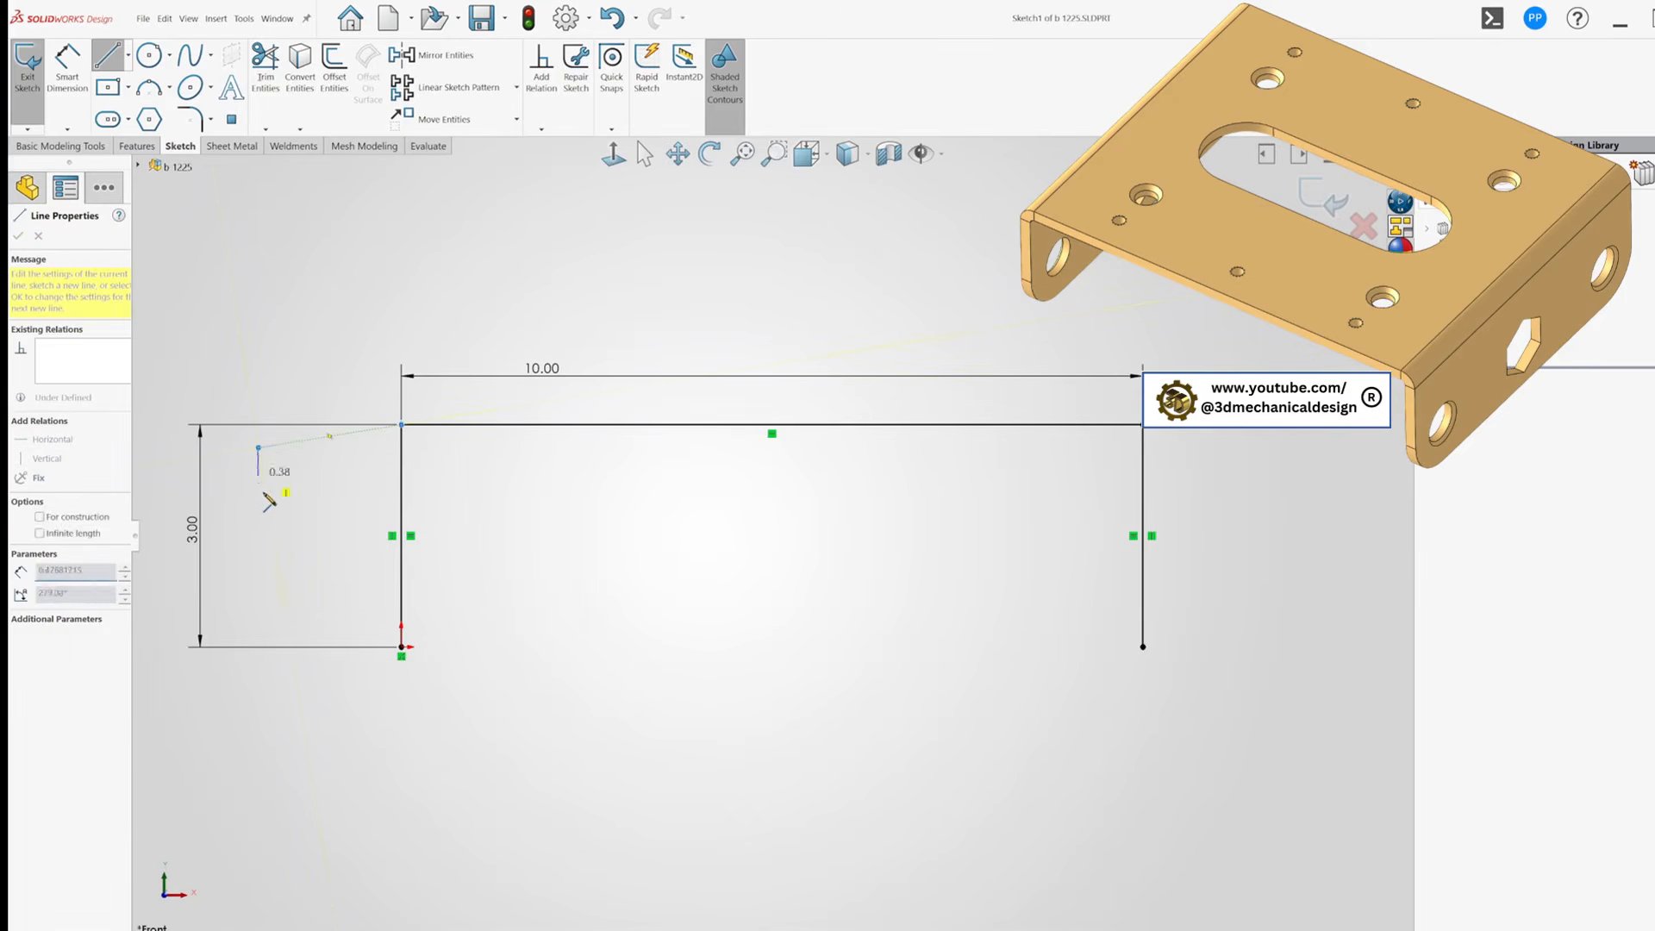
pyautogui.click(258, 651)
pyautogui.press('Escape')
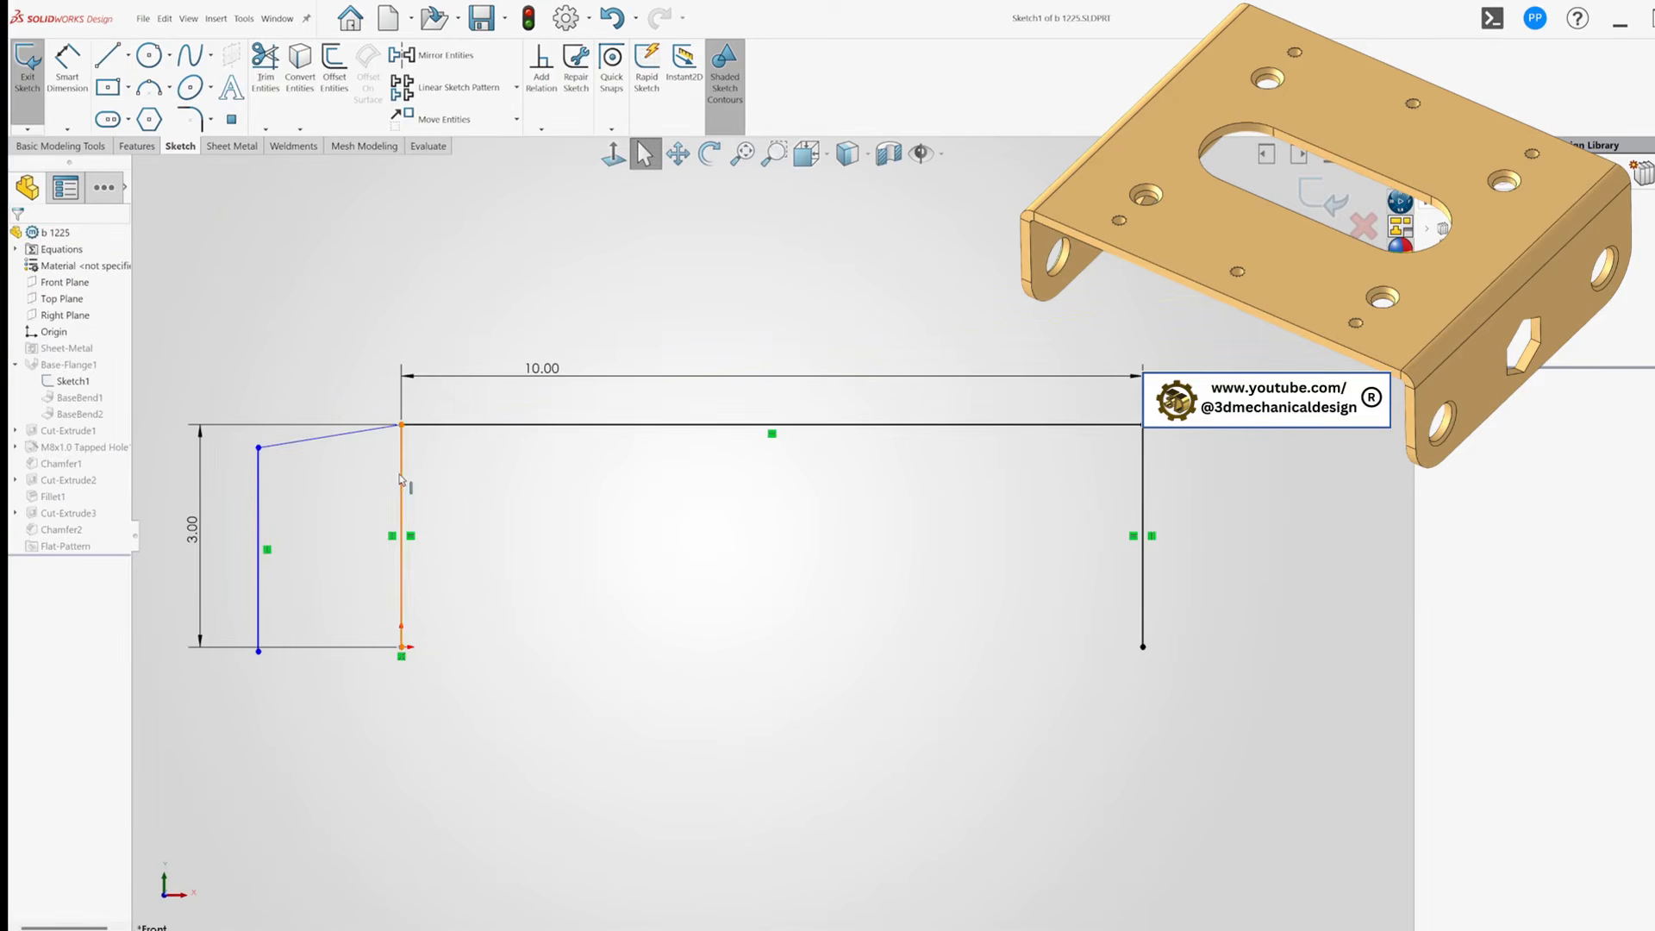
pyautogui.click(402, 477)
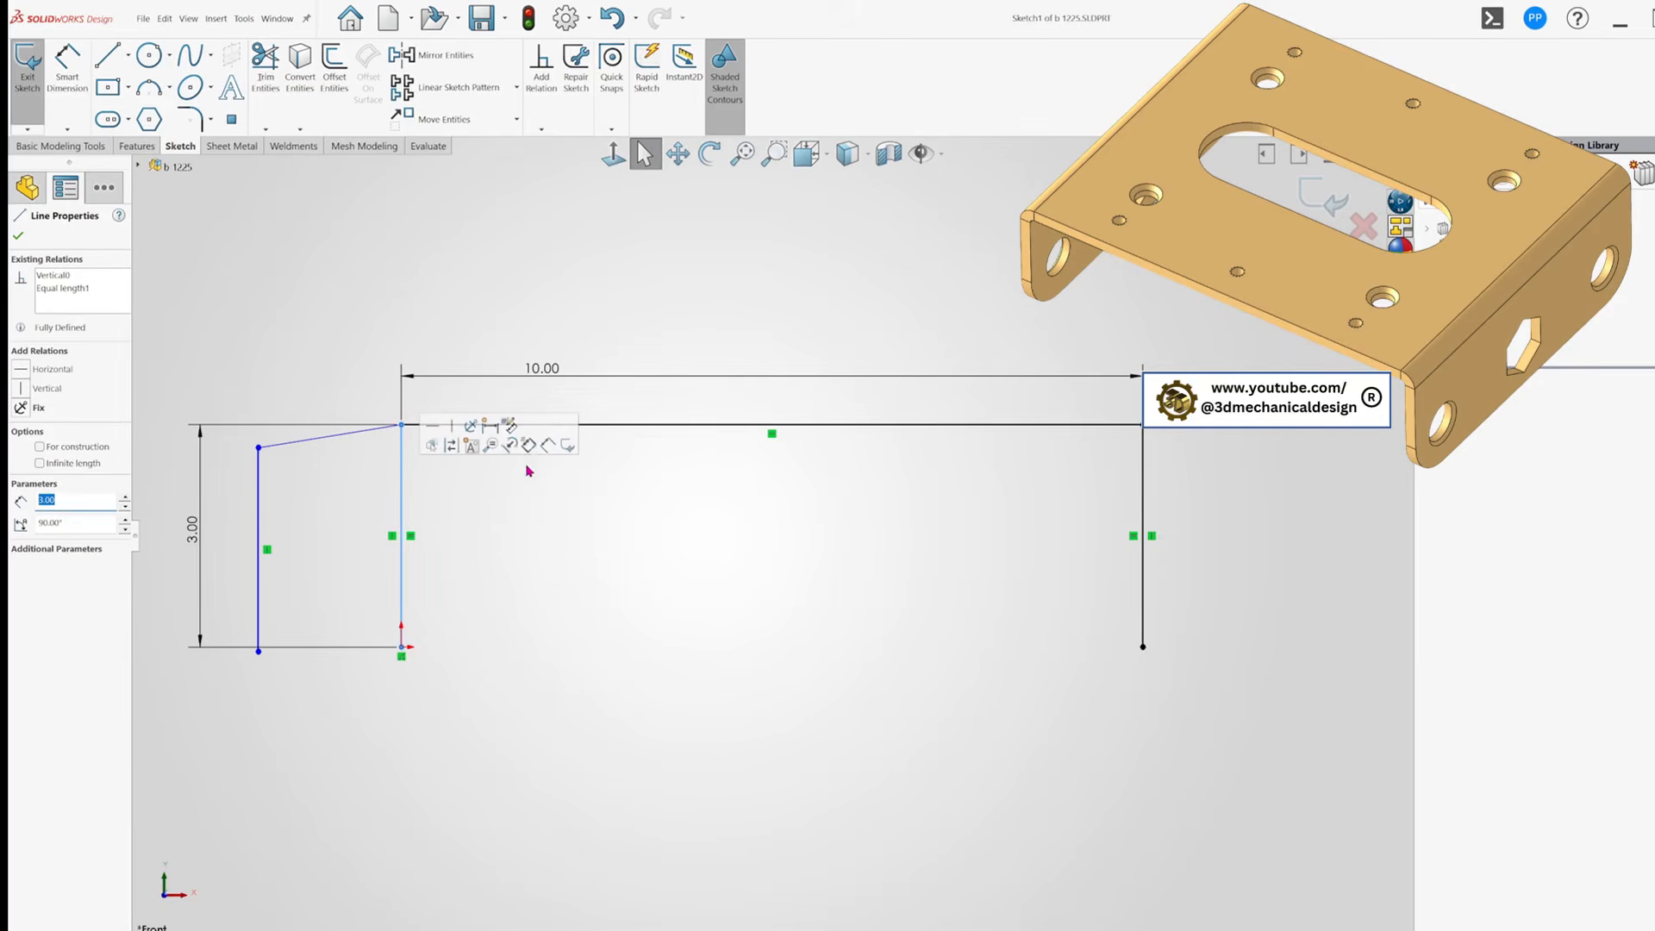
pyautogui.click(510, 444)
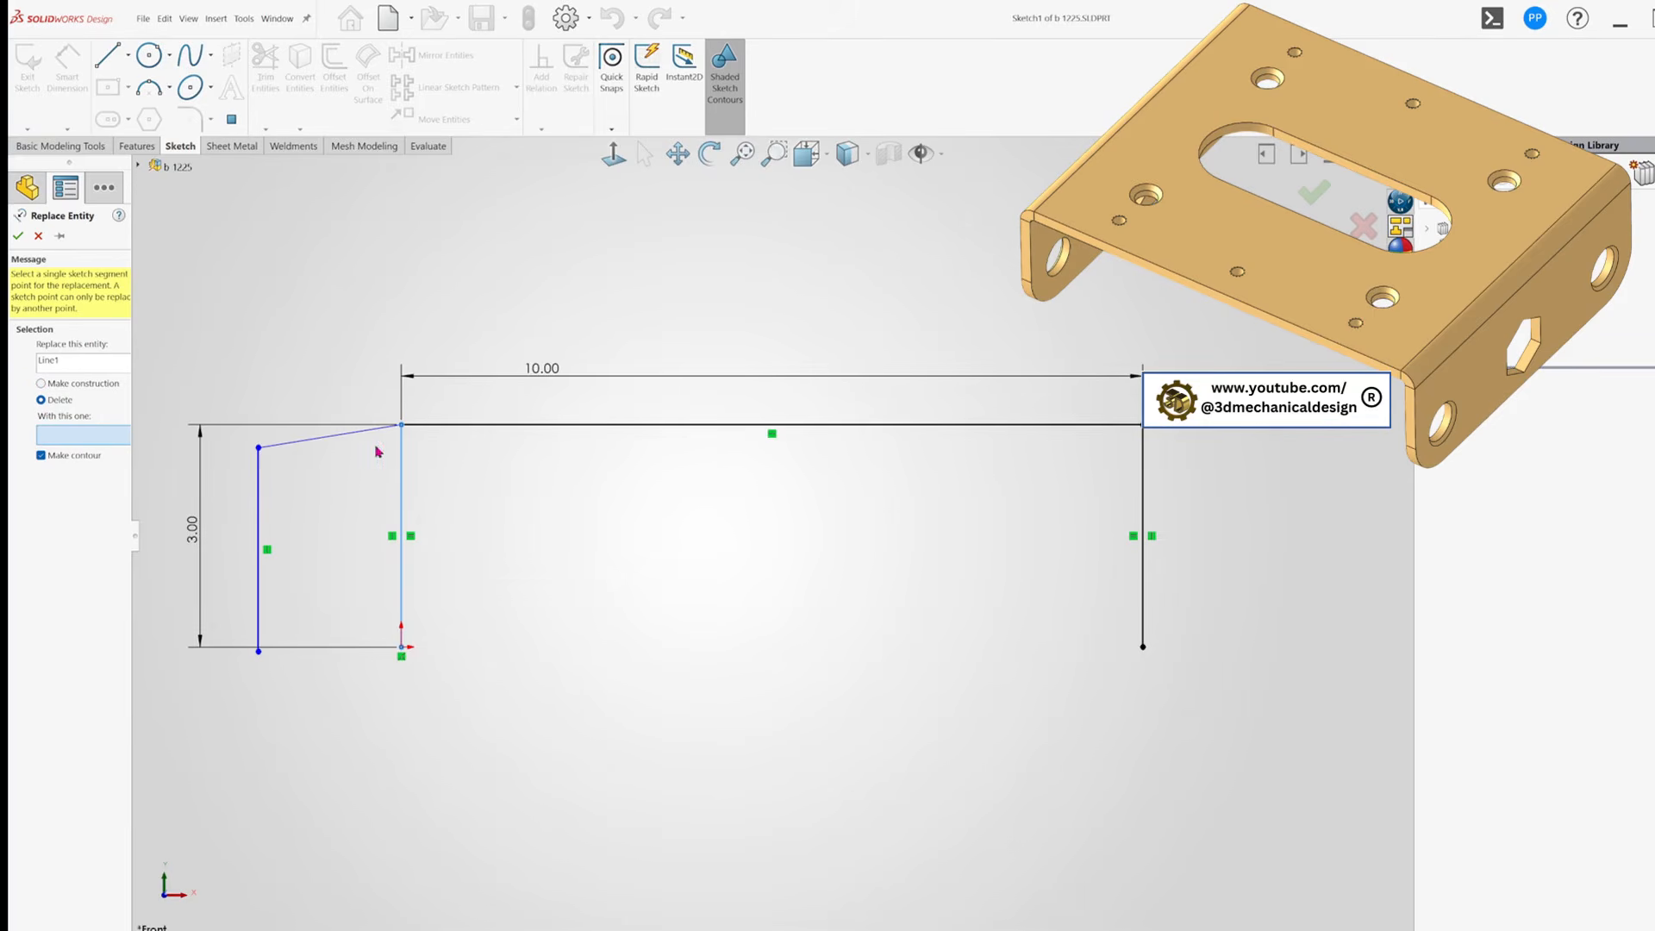
pyautogui.click(37, 235)
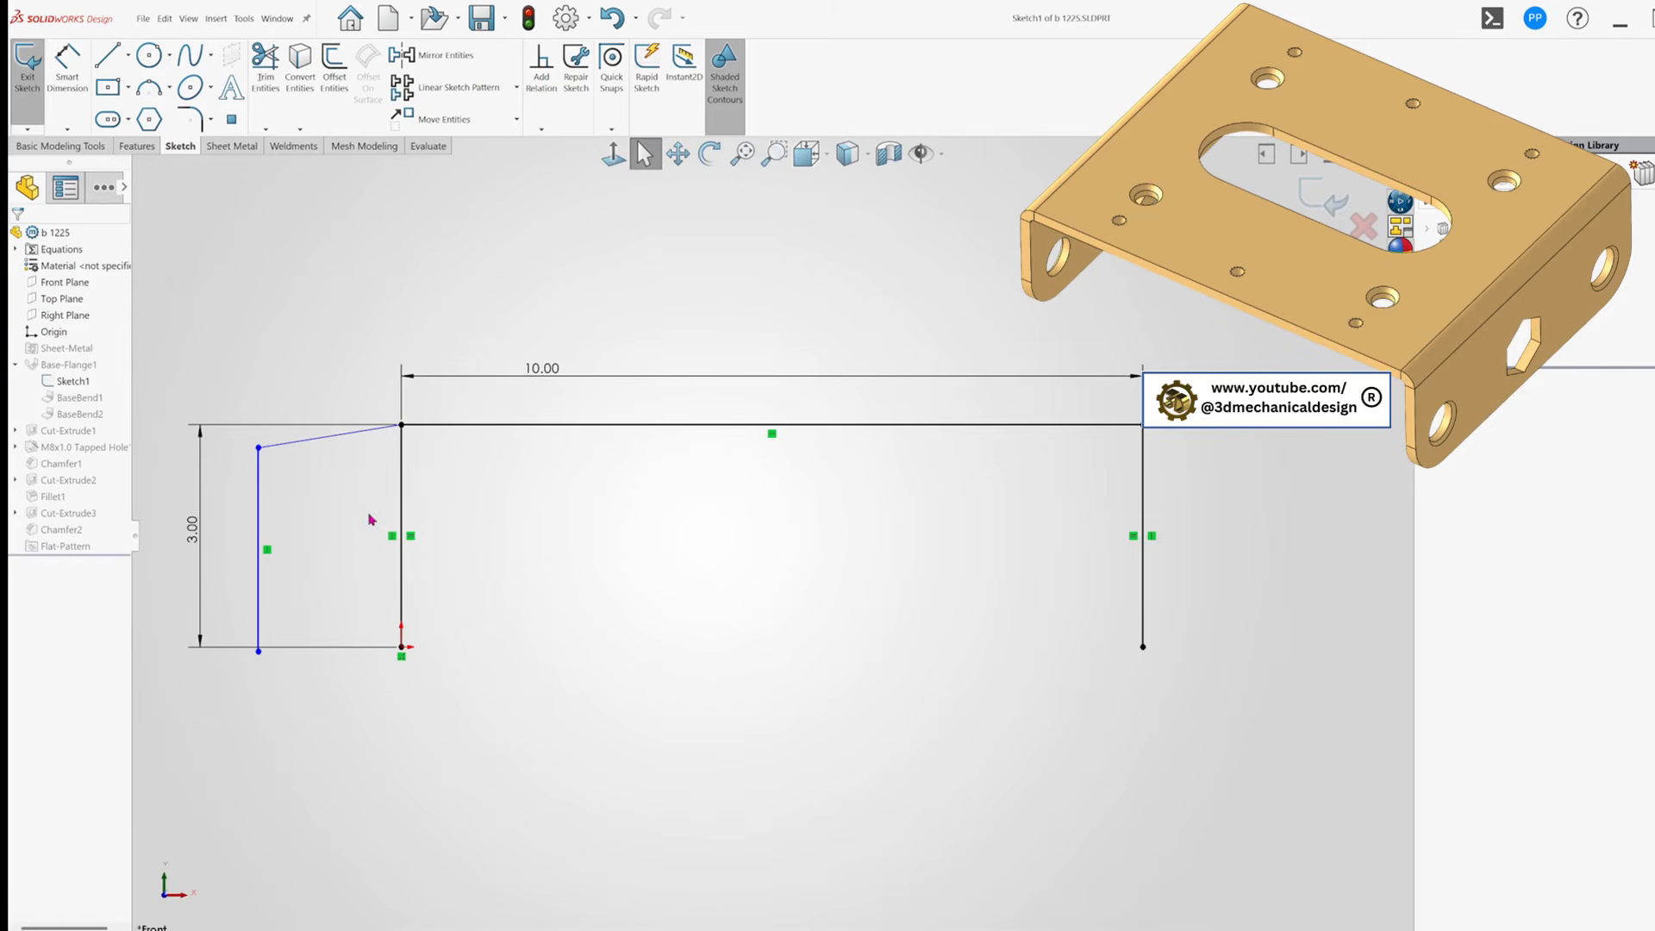
# Replace the original vertical line at the origin with the new outer one using Replace Entity, with Delete and Make contour enabled, and exit the sketch.
pyautogui.click(405, 507)
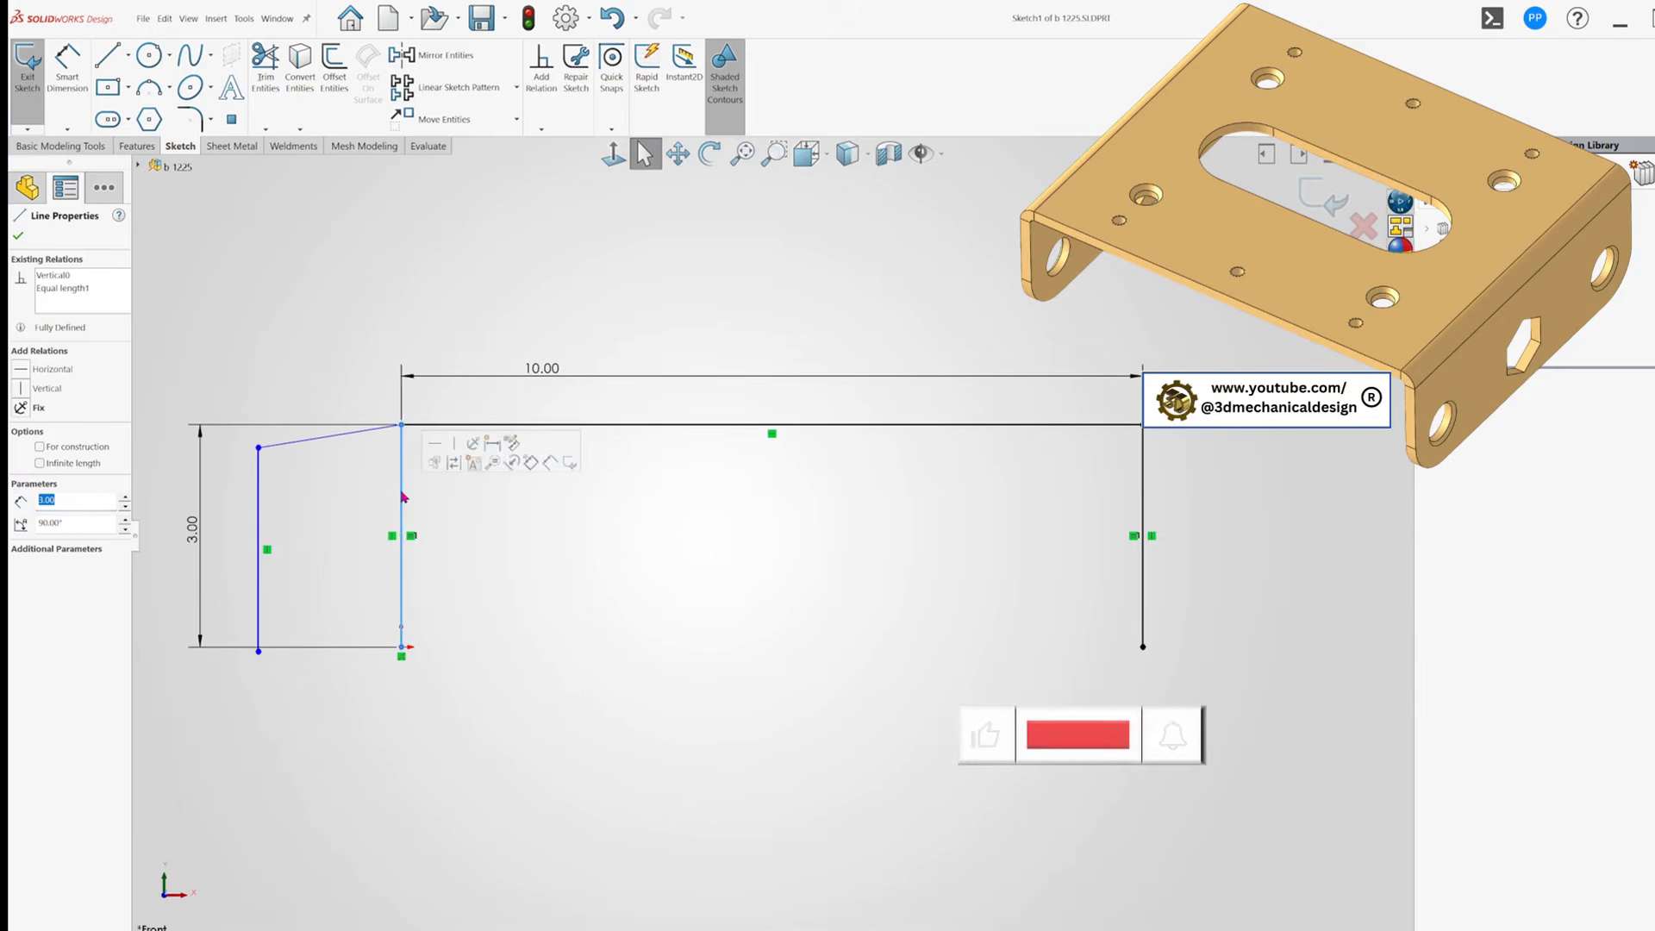
pyautogui.click(515, 468)
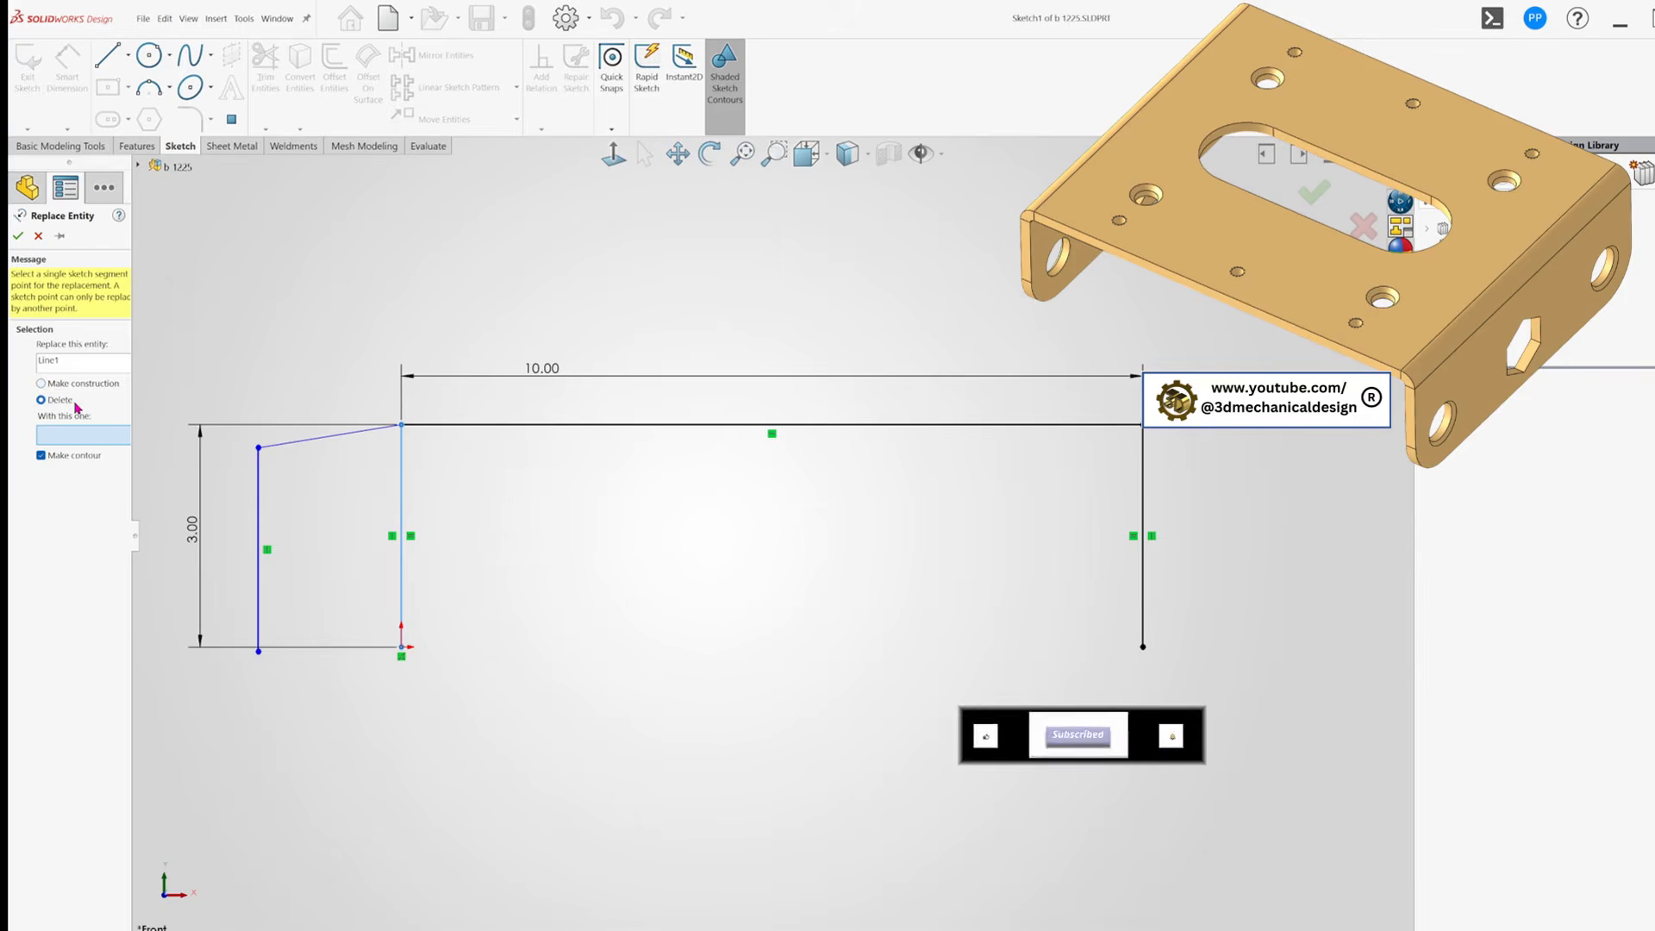
pyautogui.click(260, 493)
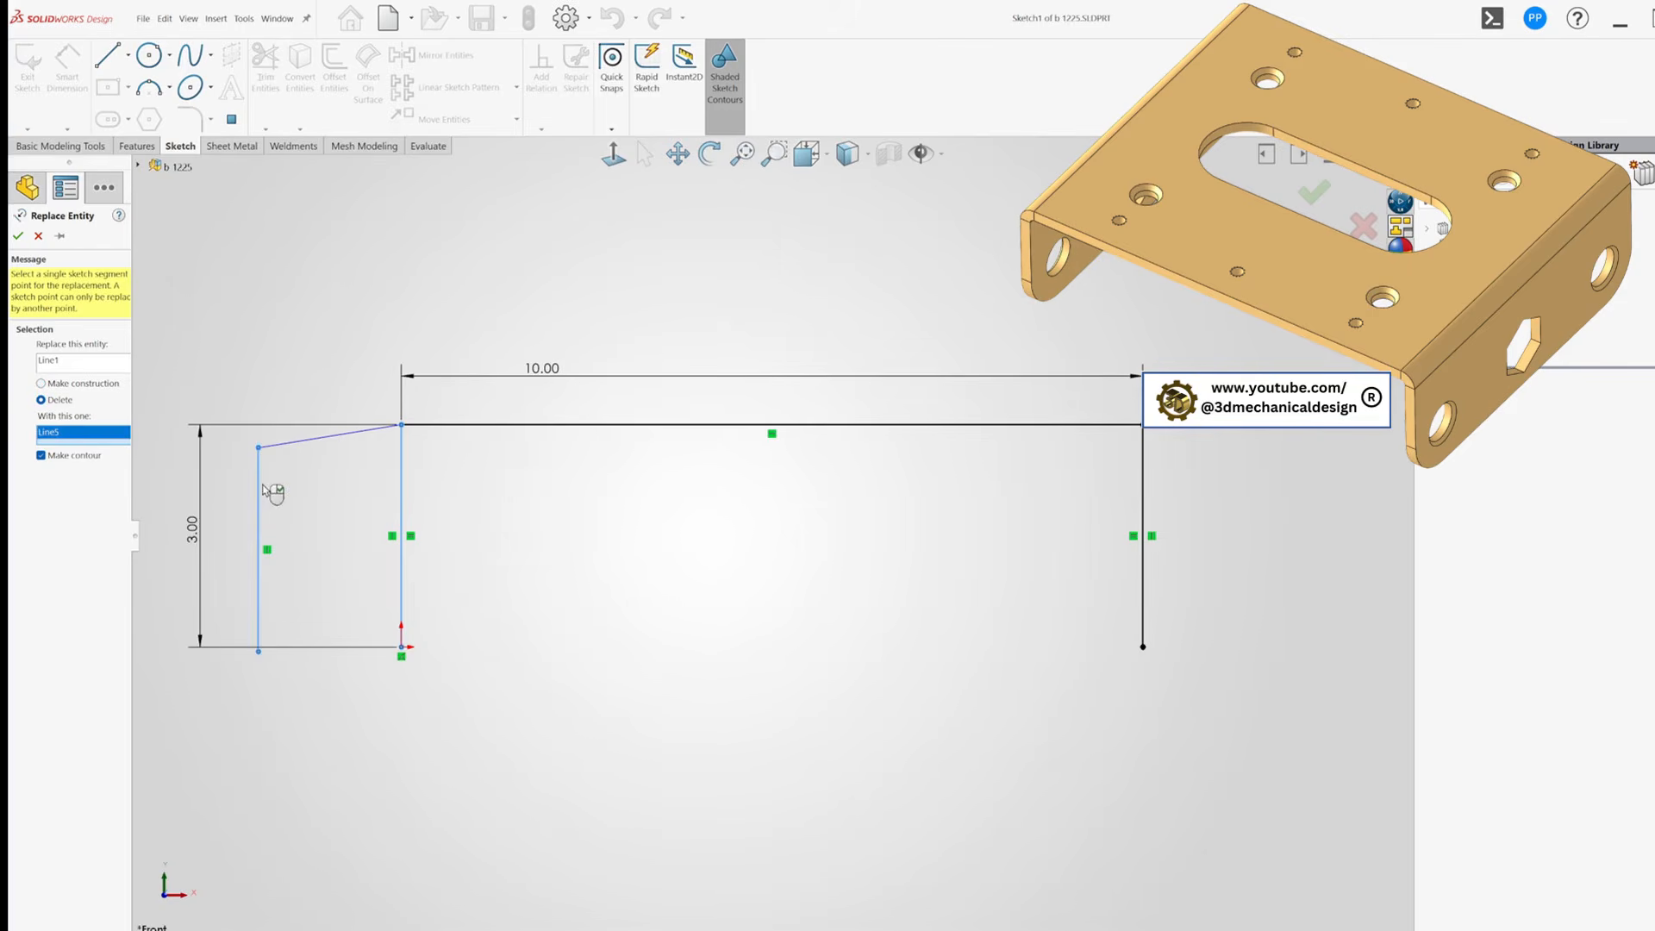
pyautogui.click(19, 237)
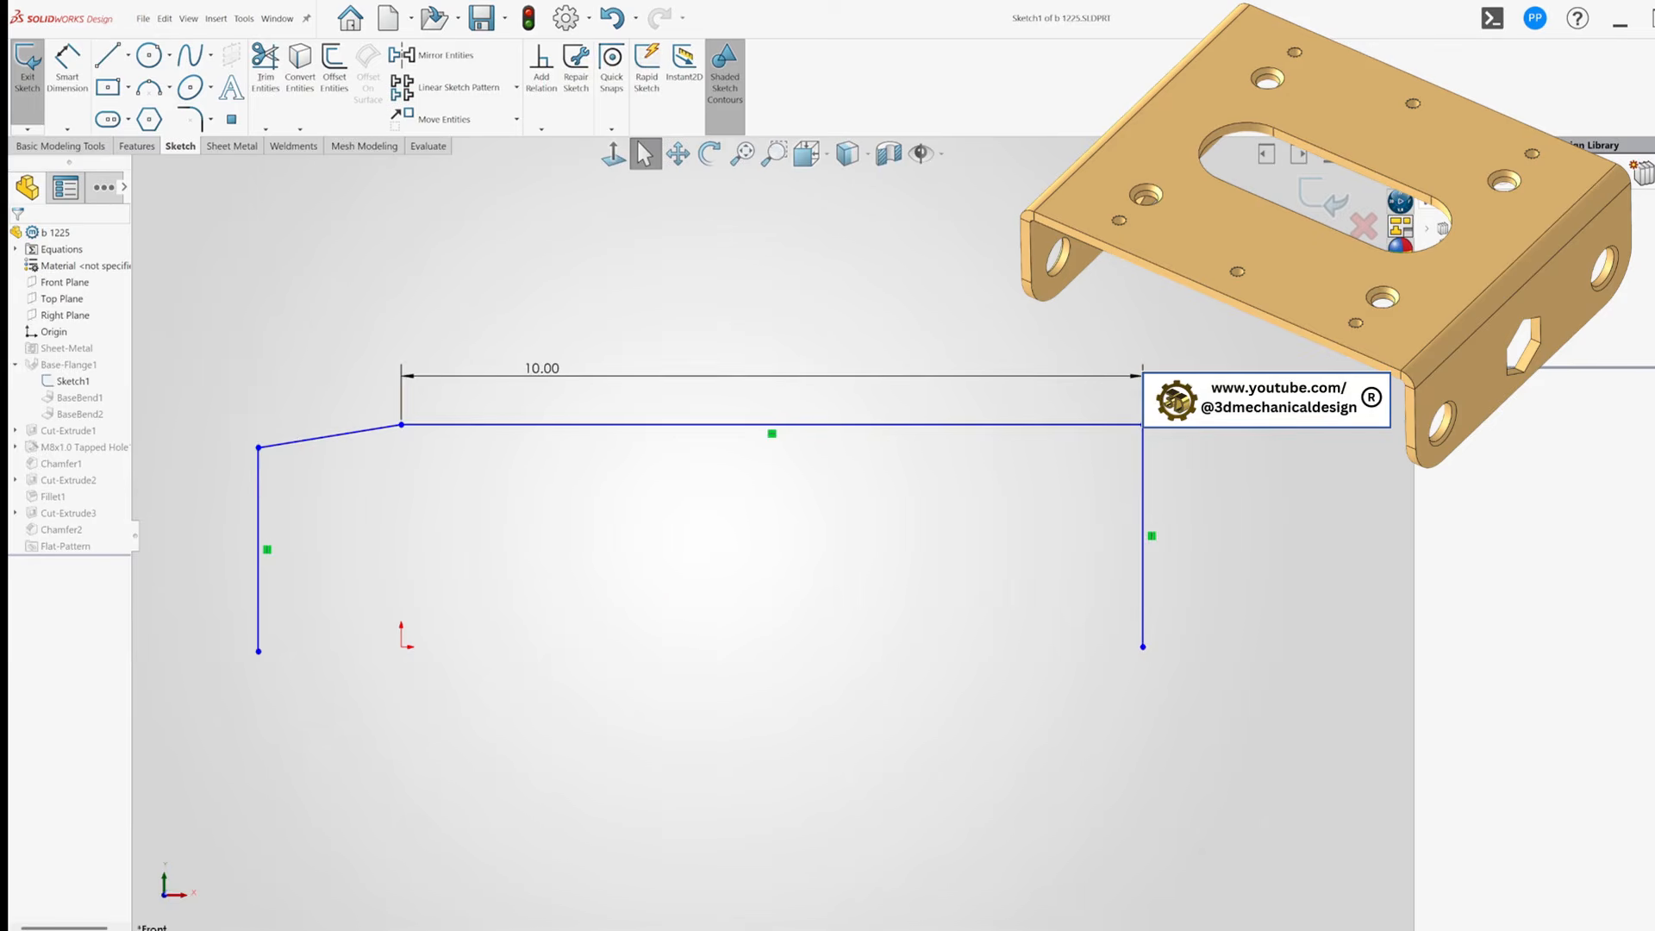
pyautogui.click(1302, 207)
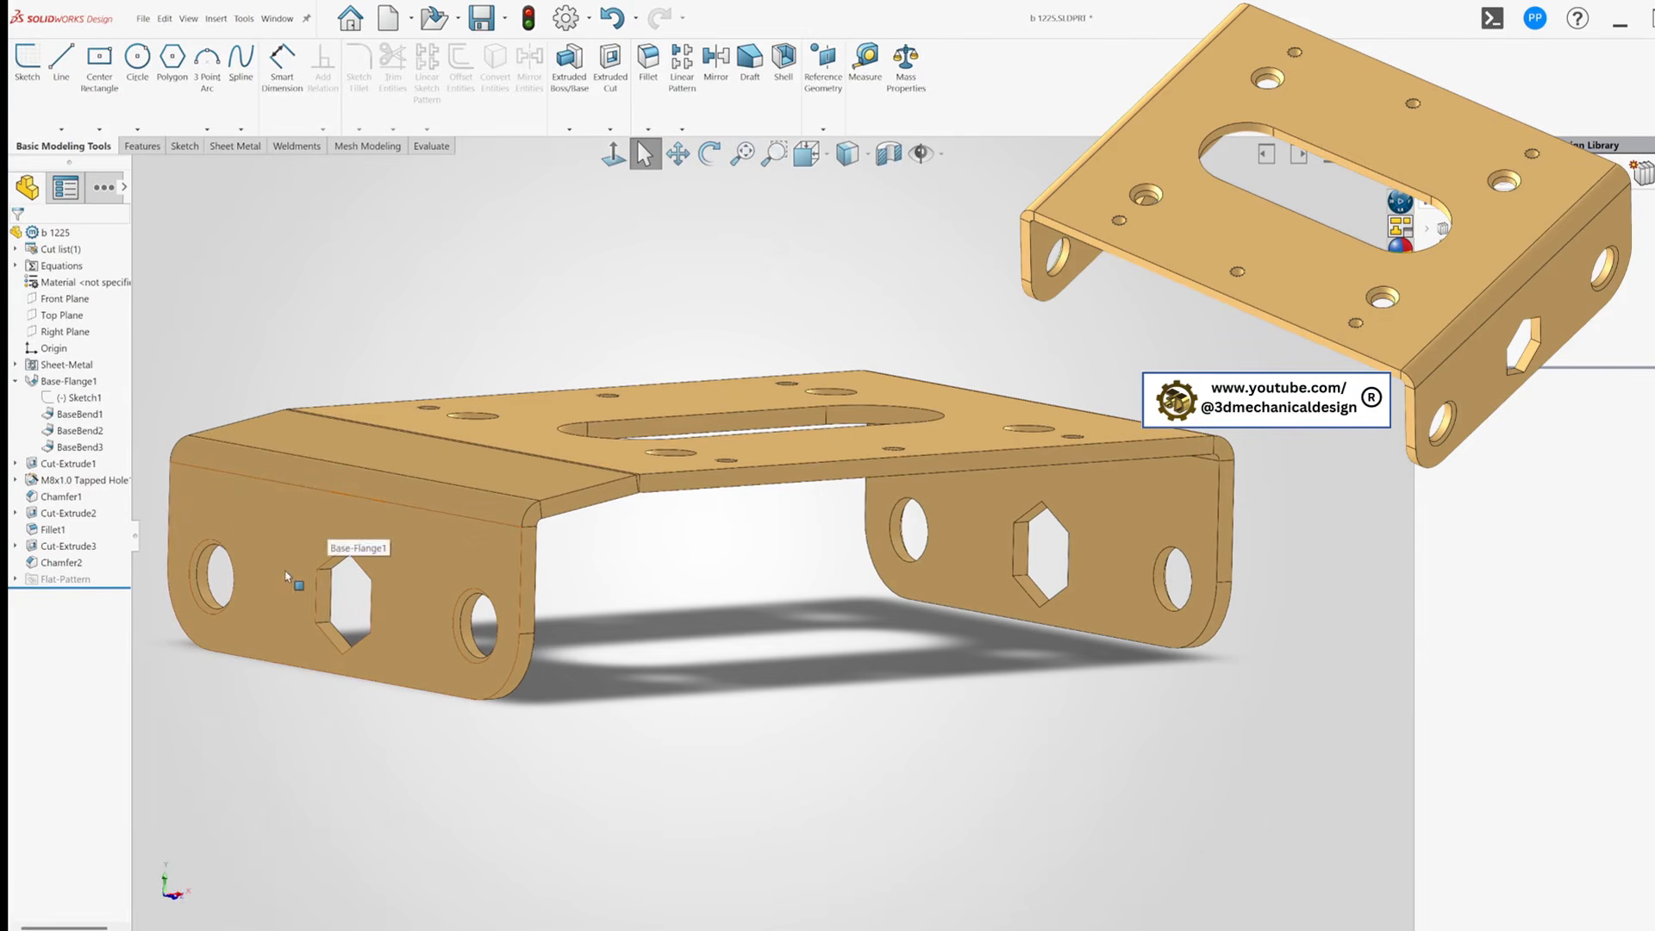
pyautogui.moveTo(827, 741); pyautogui.dragTo(858, 787, button='middle')
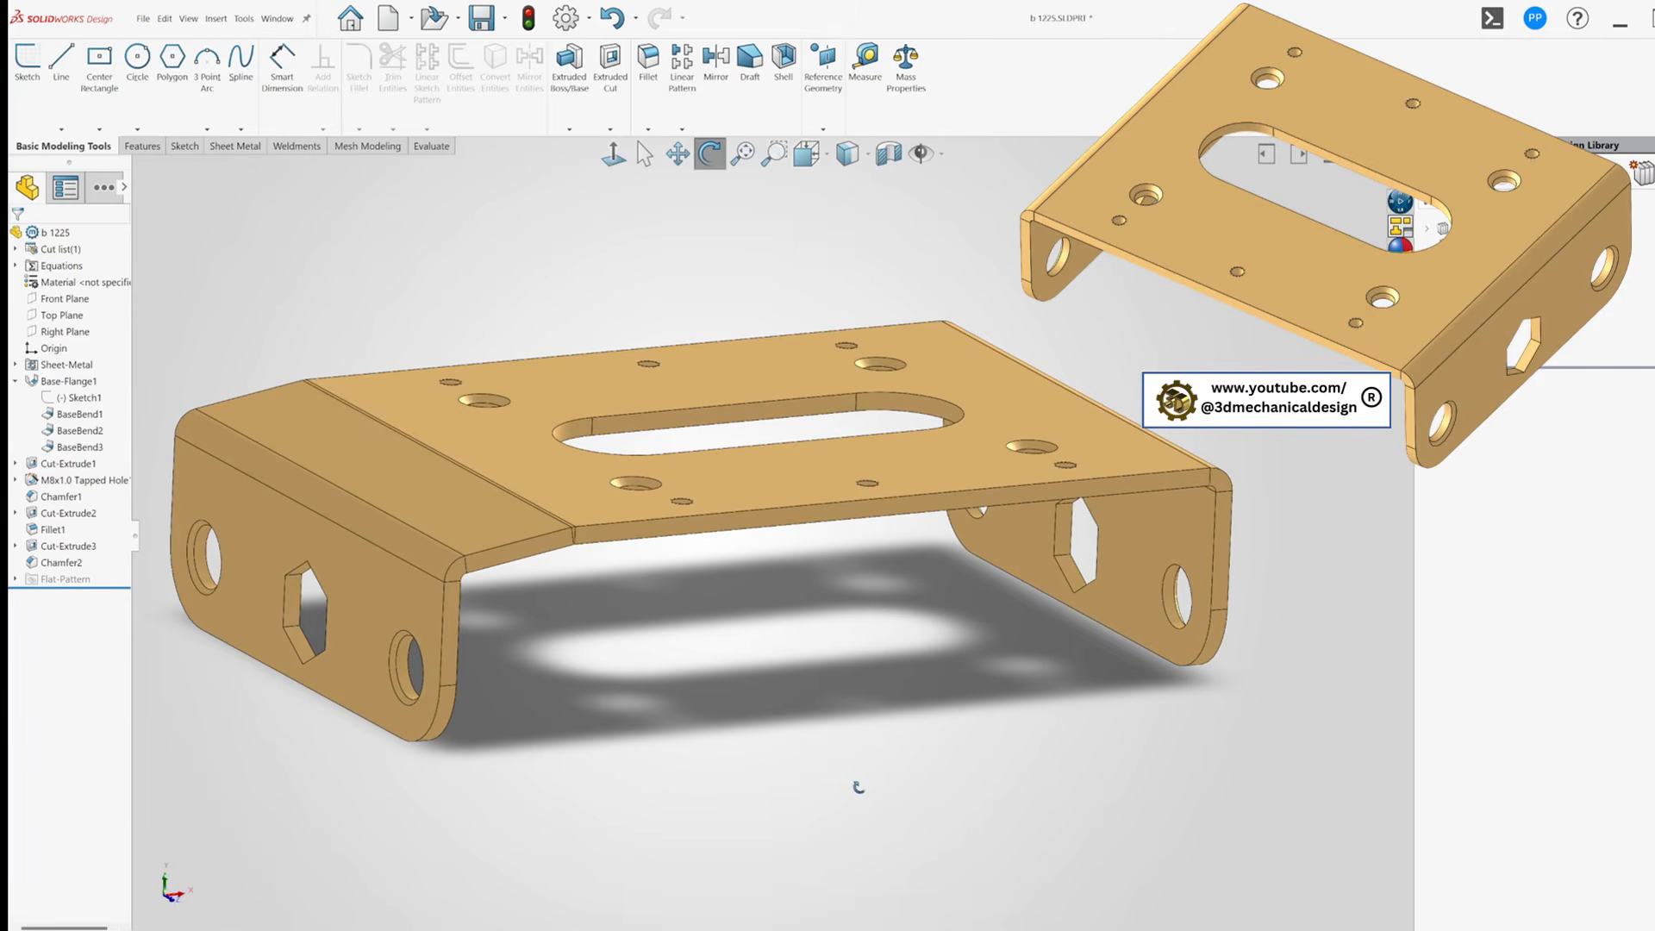